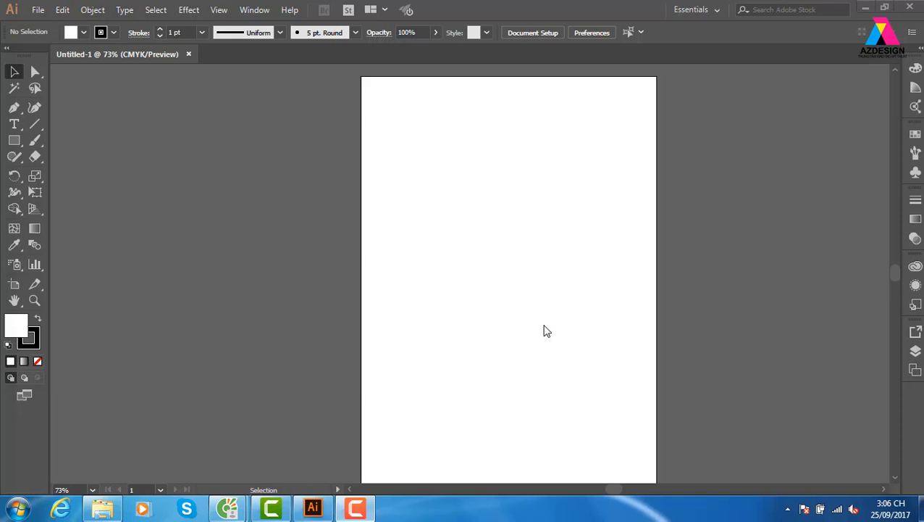
# Step: Draw a wide rectangle of about 465 × 203 pt near the top of the artboard
pyautogui.click(14, 140)
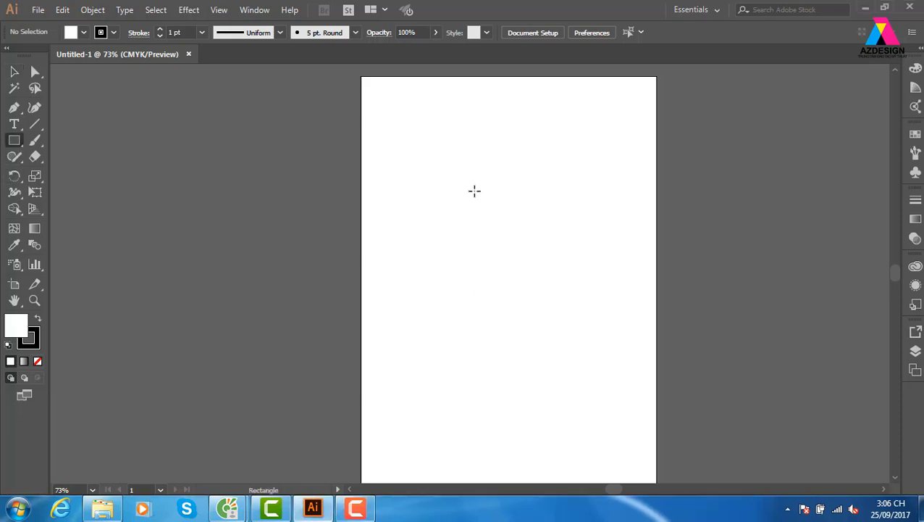
pyautogui.moveTo(382, 160); pyautogui.dragTo(611, 261)
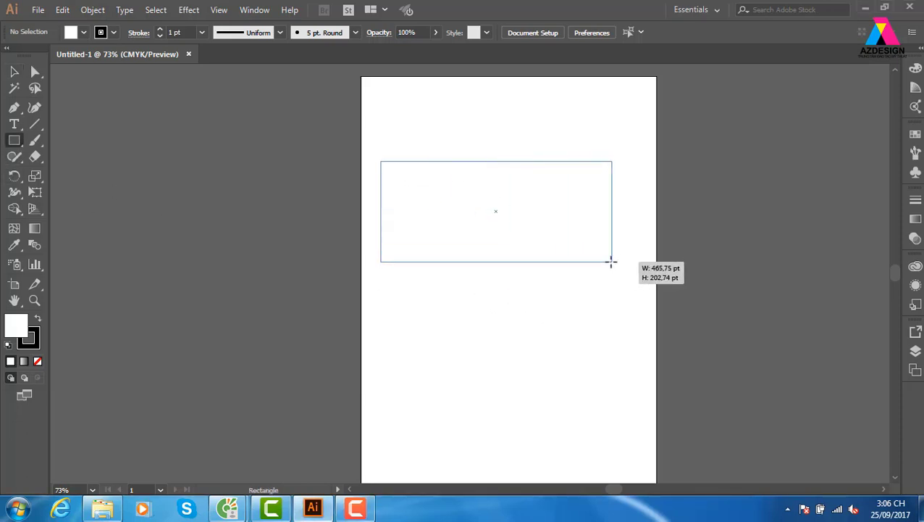
pyautogui.press('v')
pyautogui.click(386, 120)
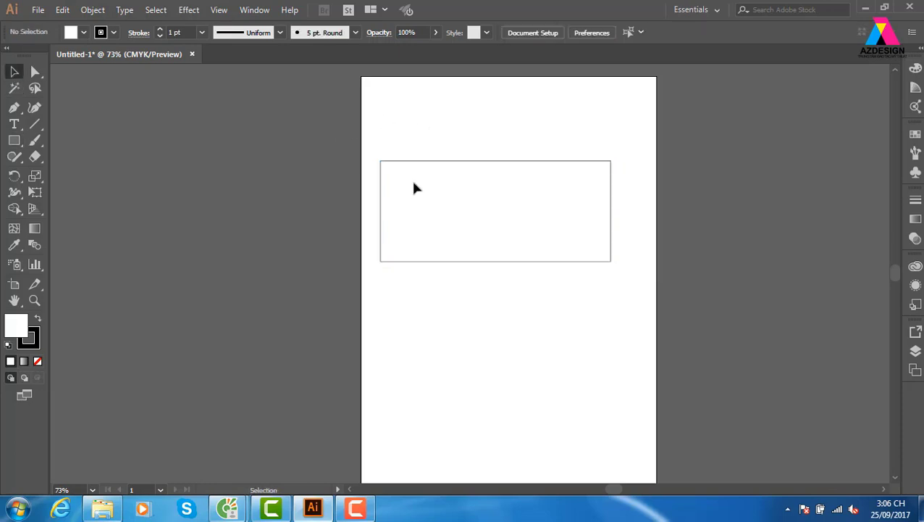
pyautogui.click(411, 177)
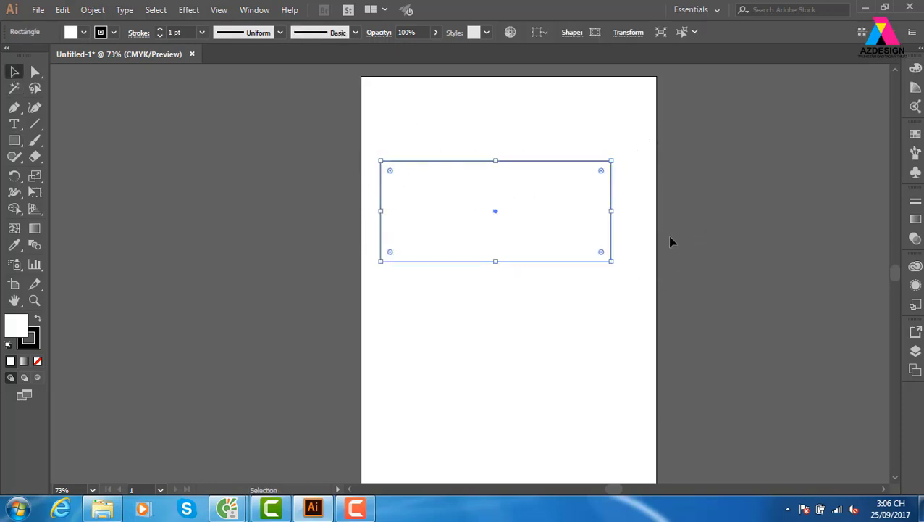
pyautogui.click(631, 33)
# Step: Fill the rectangle with a linear gradient whose right stop is dark navy
pyautogui.click(916, 219)
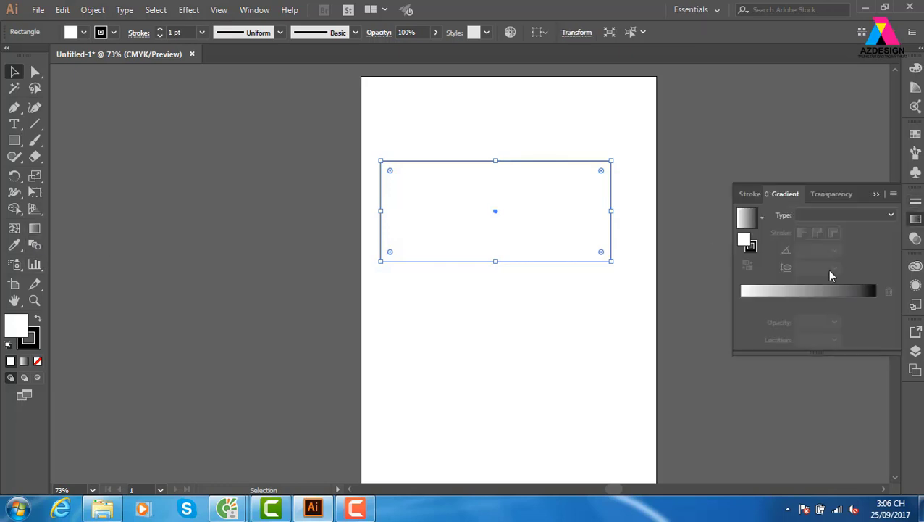
pyautogui.click(858, 297)
pyautogui.click(875, 303)
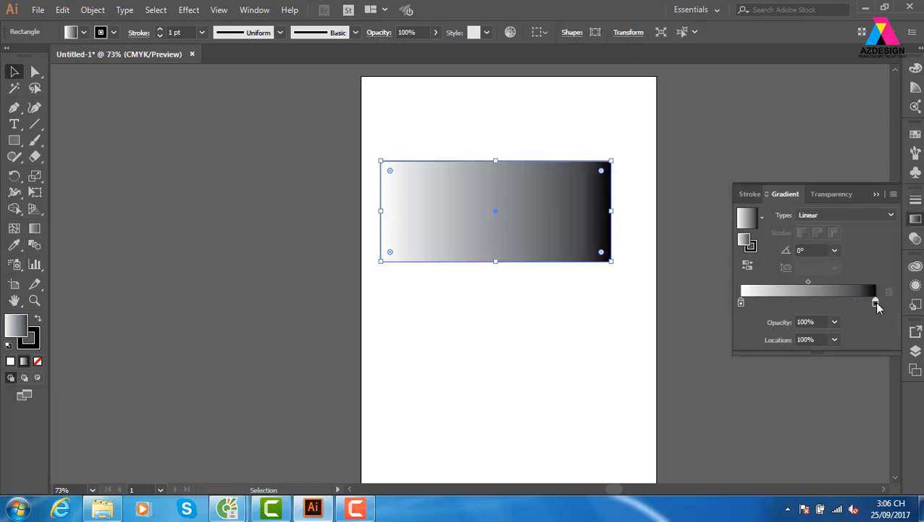
pyautogui.doubleClick(14, 327)
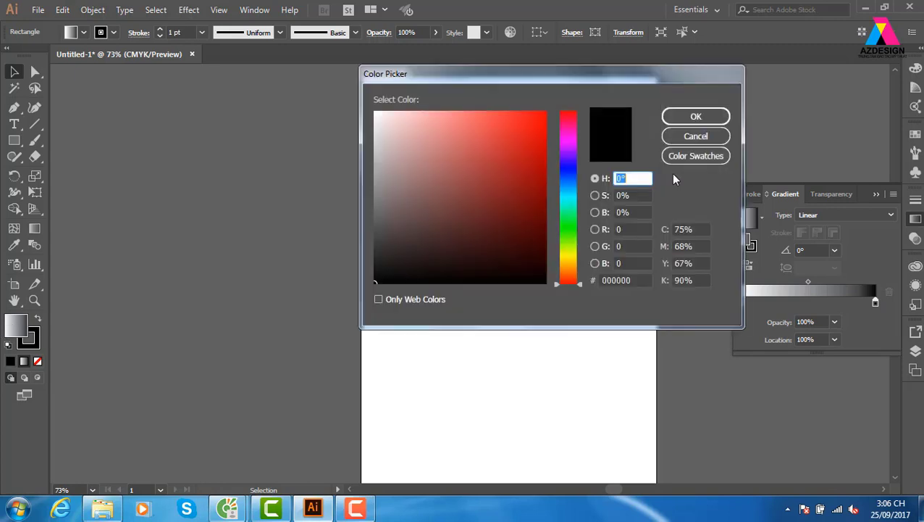
pyautogui.click(573, 187)
pyautogui.moveTo(573, 187)
pyautogui.mouseDown()
pyautogui.moveTo(575, 150)
pyautogui.moveTo(572, 183)
pyautogui.mouseUp()
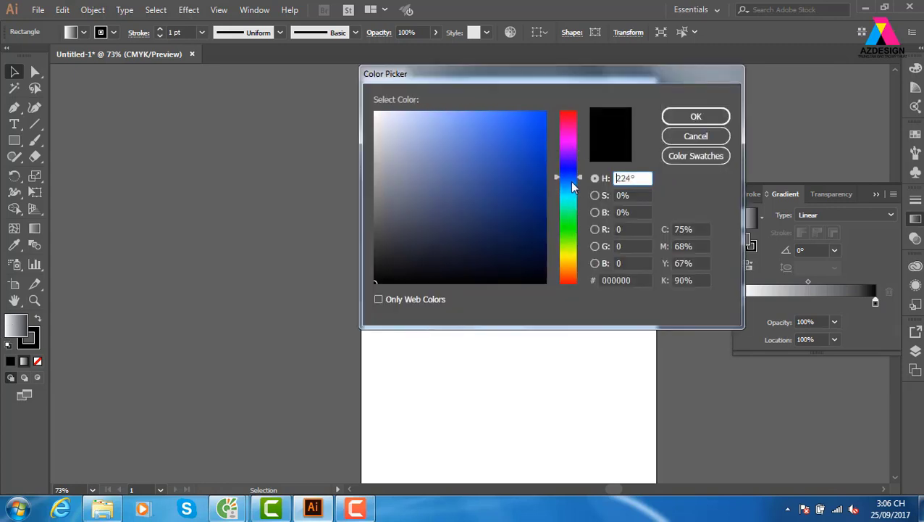
pyautogui.click(536, 211)
pyautogui.moveTo(536, 211); pyautogui.dragTo(548, 218)
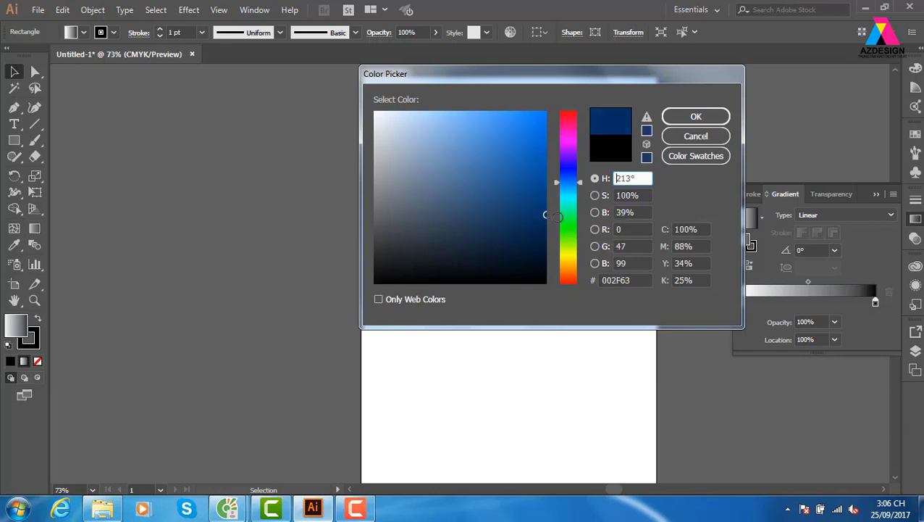
pyautogui.click(696, 116)
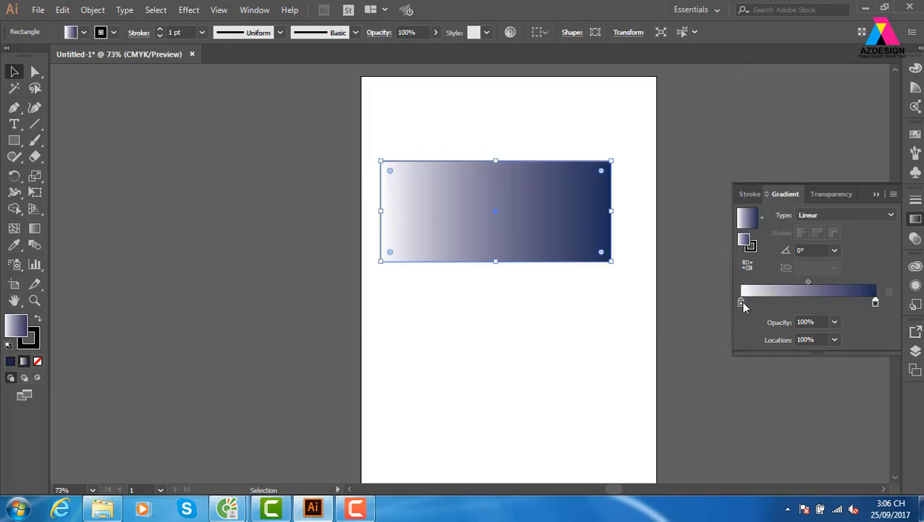
# Step: Make the left gradient stop pink and remove the rectangle's outline
pyautogui.click(741, 300)
pyautogui.doubleClick(740, 301)
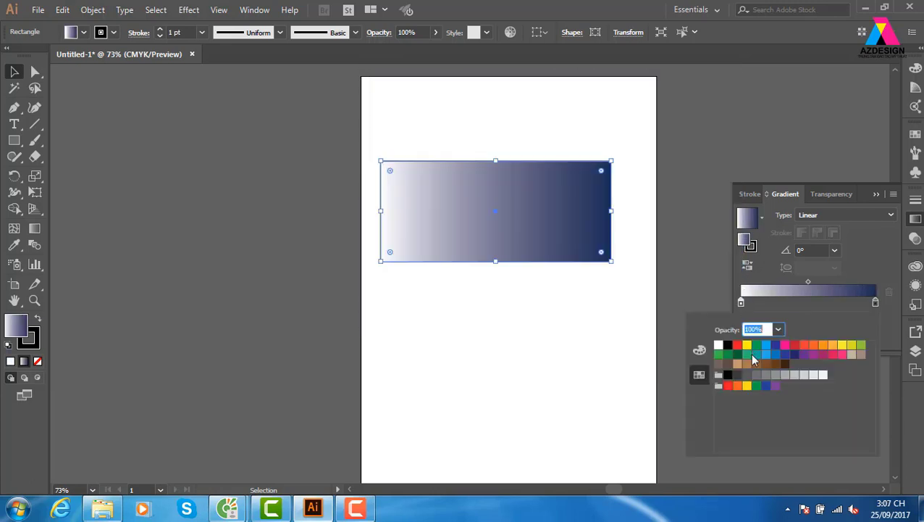
pyautogui.click(830, 355)
pyautogui.click(538, 184)
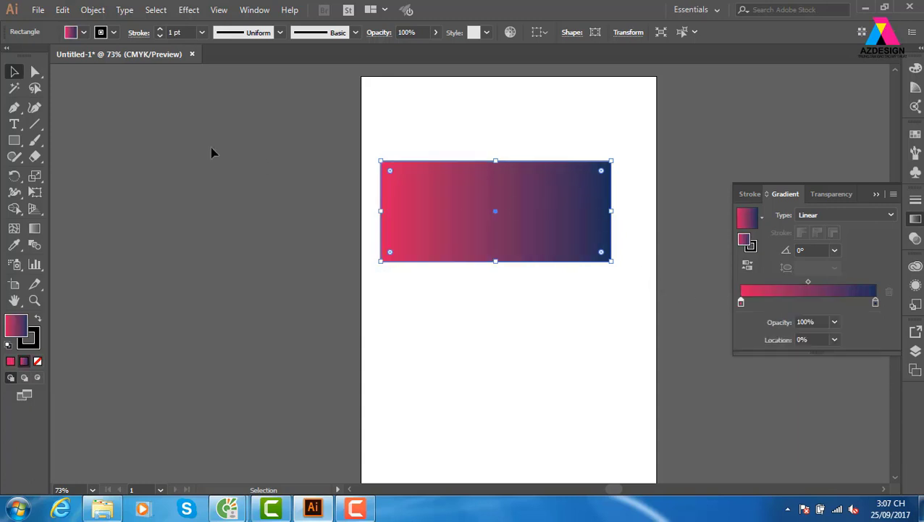
pyautogui.press('x')
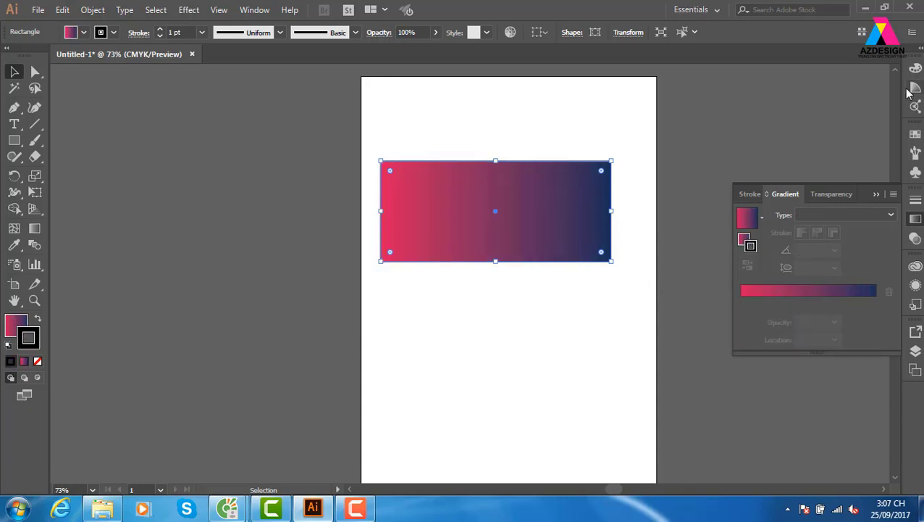
pyautogui.click(37, 361)
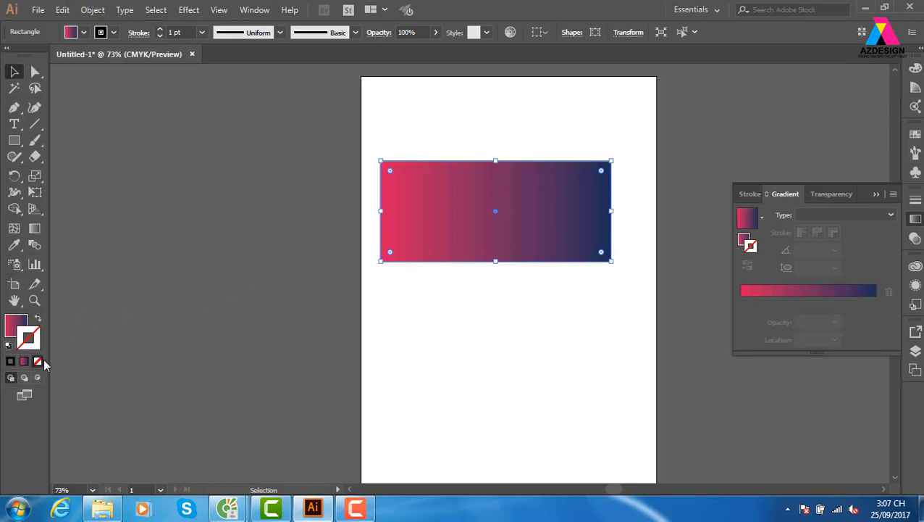
pyautogui.click(15, 326)
pyautogui.click(334, 210)
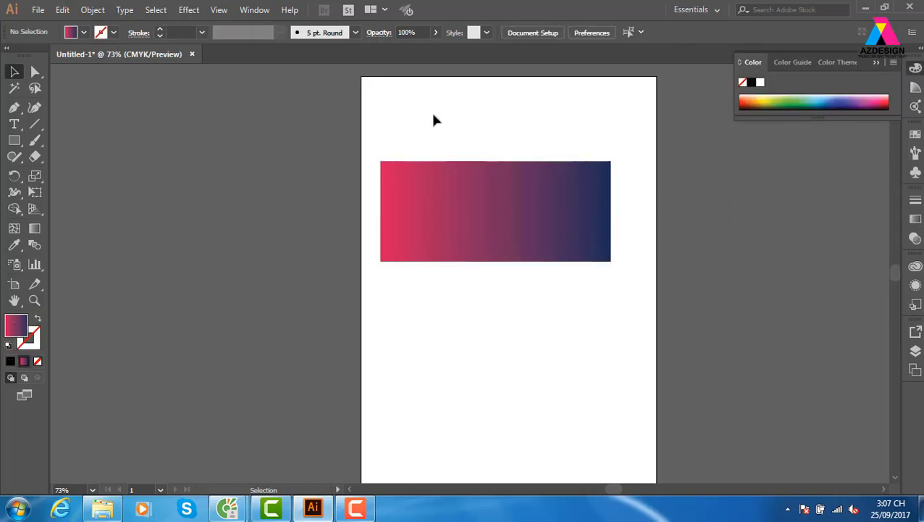
pyautogui.press('z')
pyautogui.moveTo(336, 123); pyautogui.dragTo(694, 324)
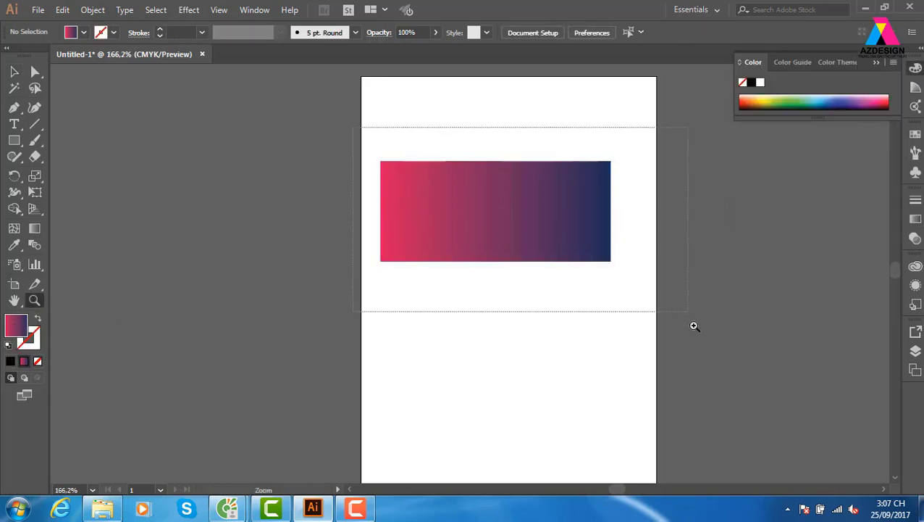
pyautogui.click(13, 72)
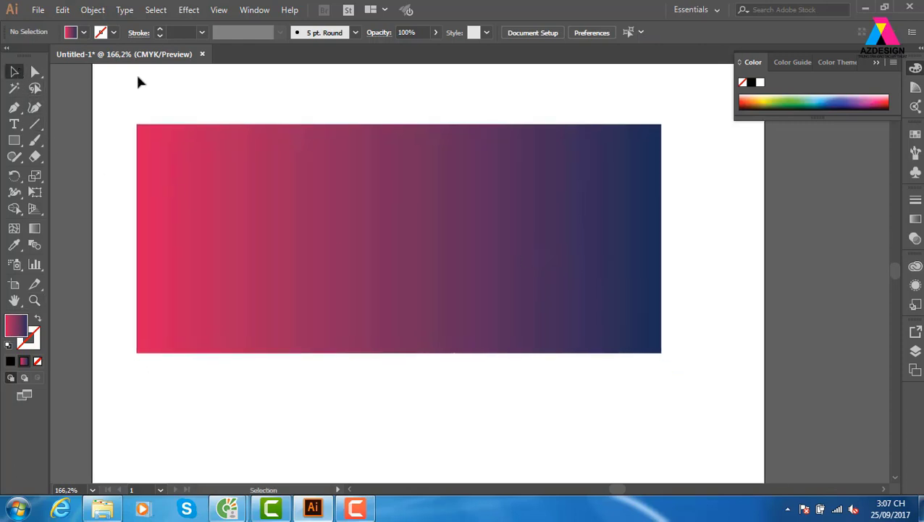
# Step: Type the two-line text 'DỊU DÀNG XUỐNG PHỐ / GIẢM TỚI 30%' on the rectangle
pyautogui.click(14, 124)
pyautogui.click(277, 199)
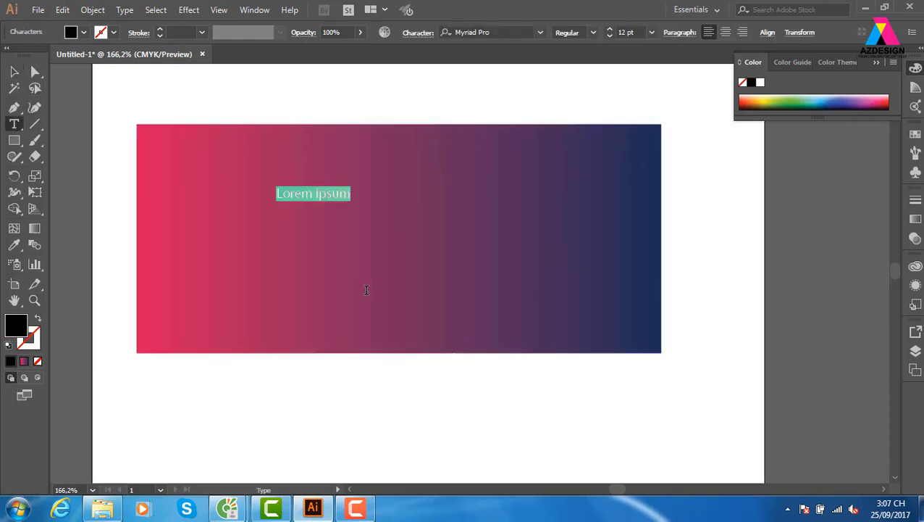
pyautogui.write('d')
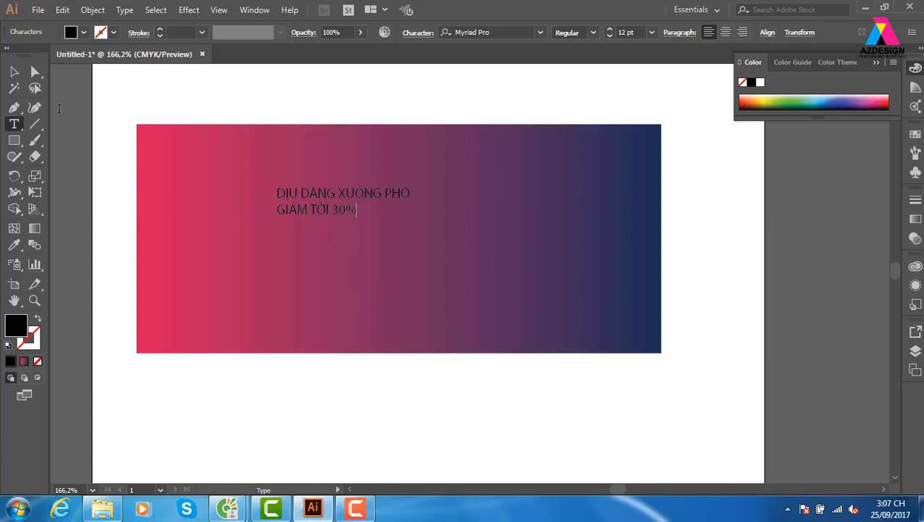
# Step: Enlarge the sale text to about 24.95 pt and nudge it slightly left
pyautogui.click(14, 71)
pyautogui.moveTo(411, 216)
pyautogui.mouseDown()
pyautogui.moveTo(536, 288)
pyautogui.moveTo(550, 261)
pyautogui.mouseUp()
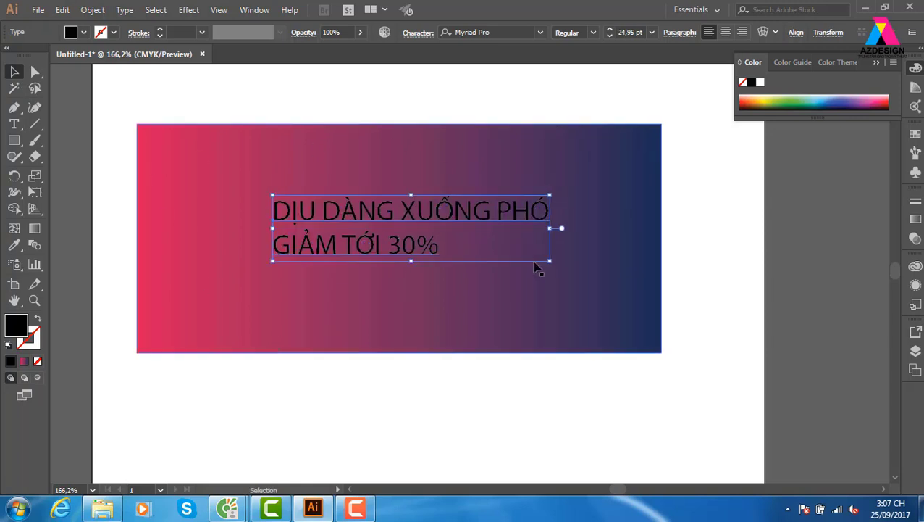
pyautogui.moveTo(424, 210); pyautogui.dragTo(410, 211)
pyautogui.click(355, 508)
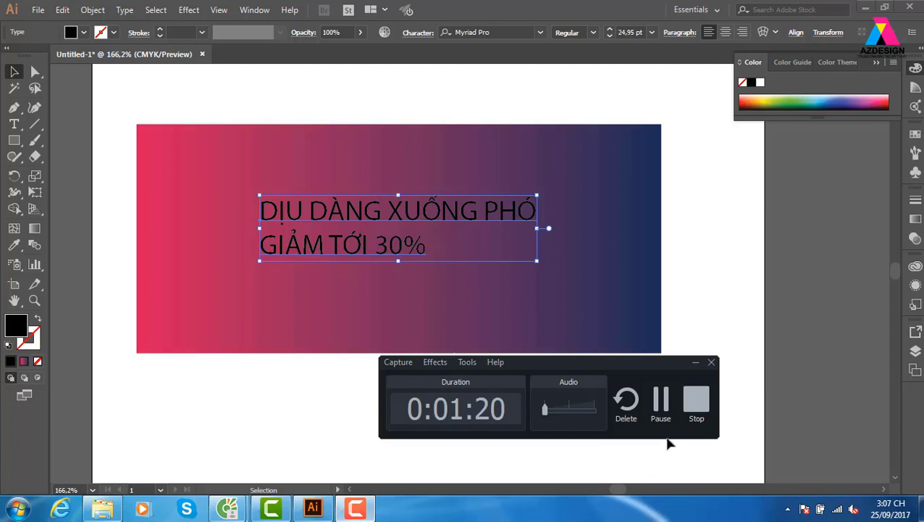
pyautogui.click(663, 406)
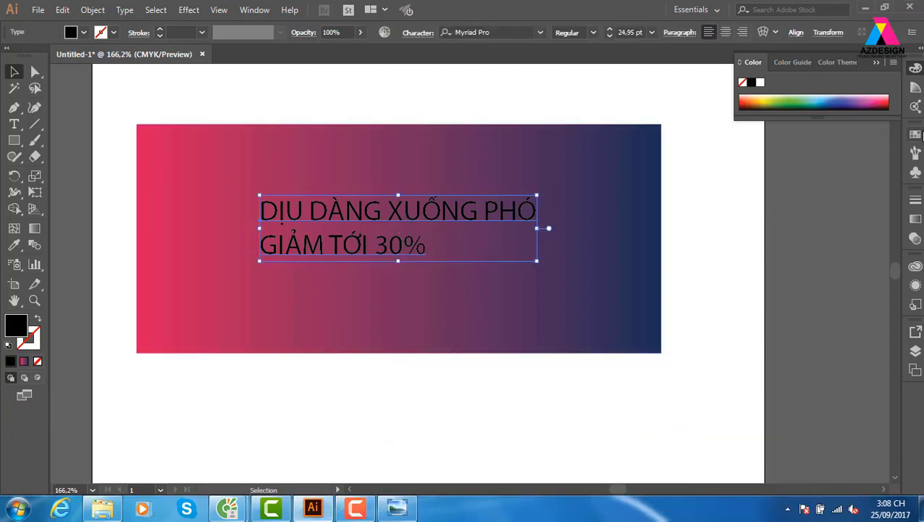
pyautogui.click(915, 134)
# Step: Make the text white, insert GIÁ before TỚI, and delete 30% from the second line
pyautogui.click(766, 169)
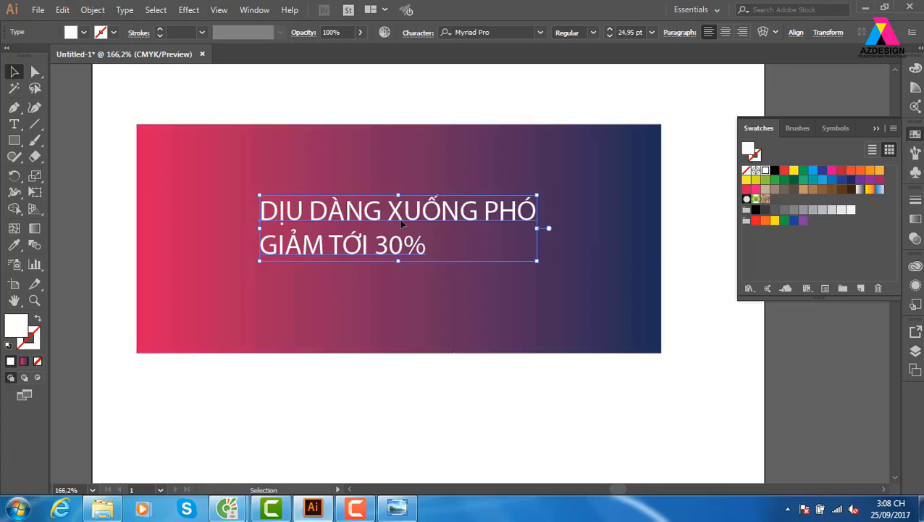
pyautogui.doubleClick(405, 263)
pyautogui.tripleClick(405, 260)
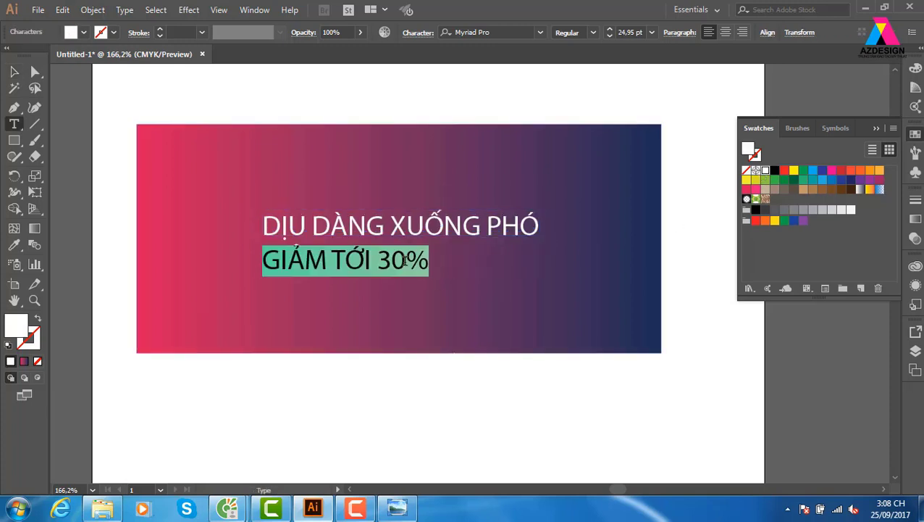
pyautogui.click(384, 259)
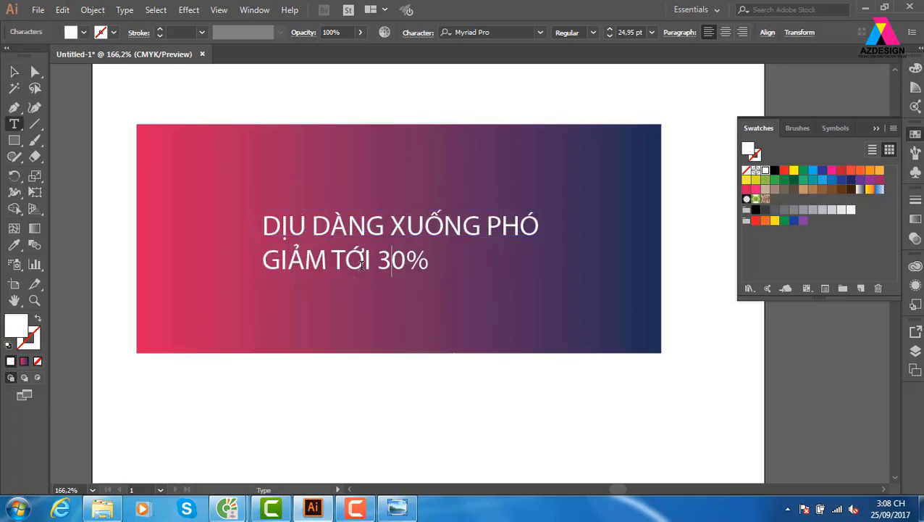
pyautogui.click(332, 260)
pyautogui.write('G')
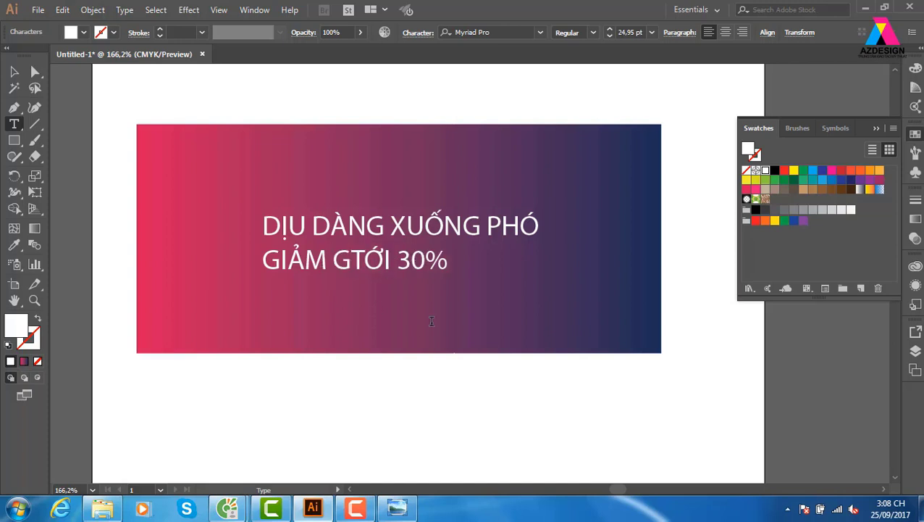
pyautogui.write('IA')
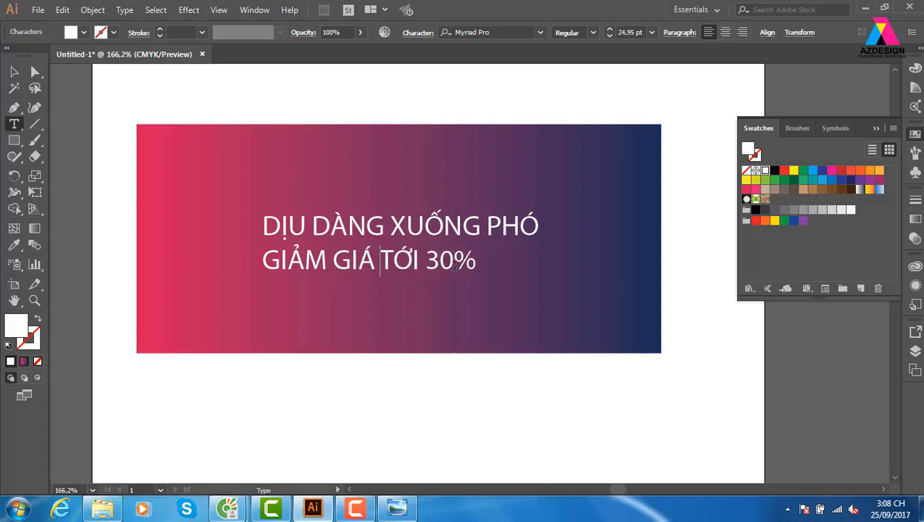
pyautogui.moveTo(479, 261); pyautogui.dragTo(426, 261)
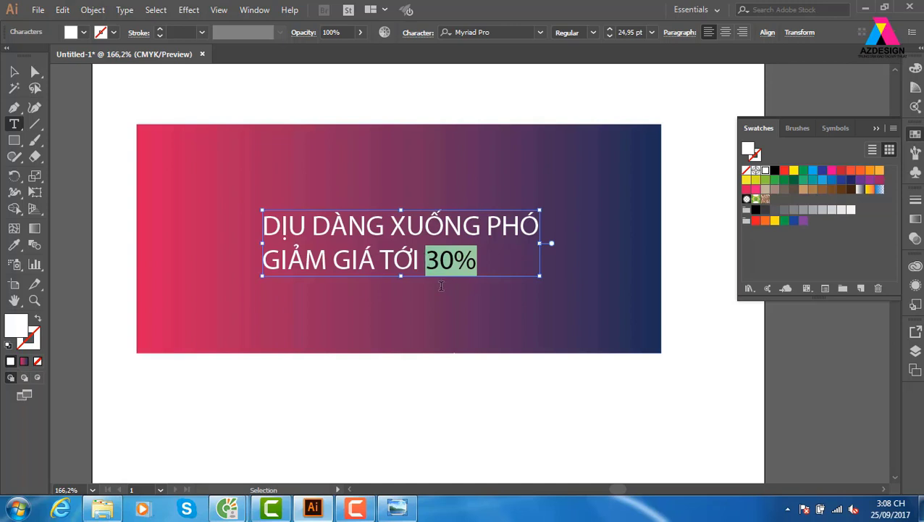
pyautogui.press('BackSpace')
pyautogui.press('Escape')
# Step: Add a separate bold '30%' text object at about 45 pt on the banner
pyautogui.click(388, 412)
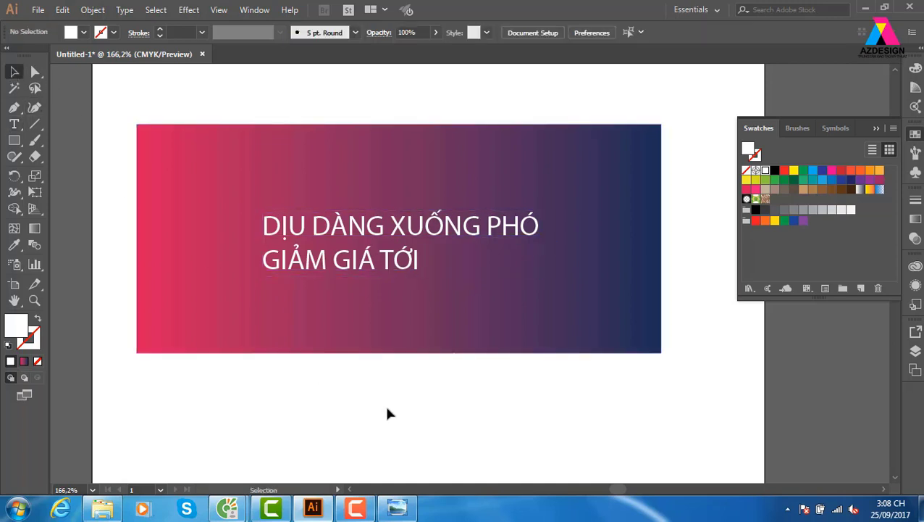
pyautogui.press('t')
pyautogui.click(420, 308)
pyautogui.write('30%')
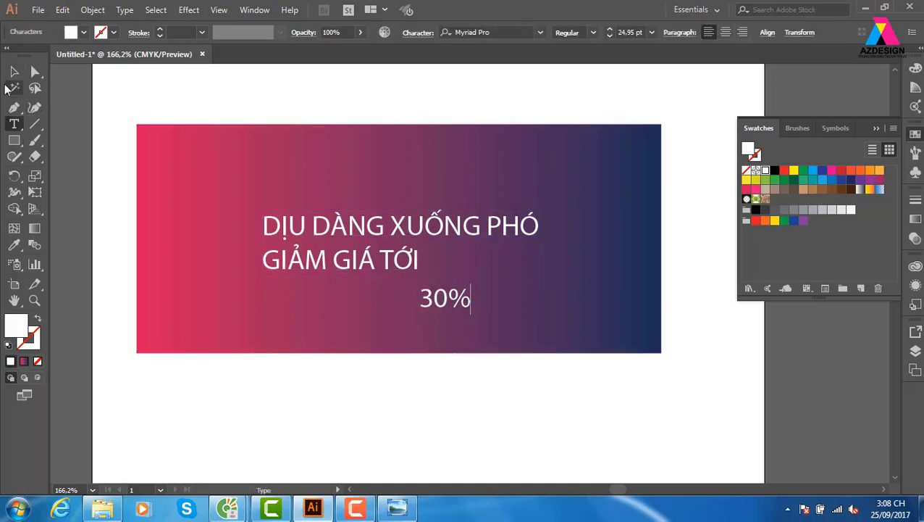
pyautogui.press('Escape')
pyautogui.moveTo(473, 284); pyautogui.dragTo(513, 259)
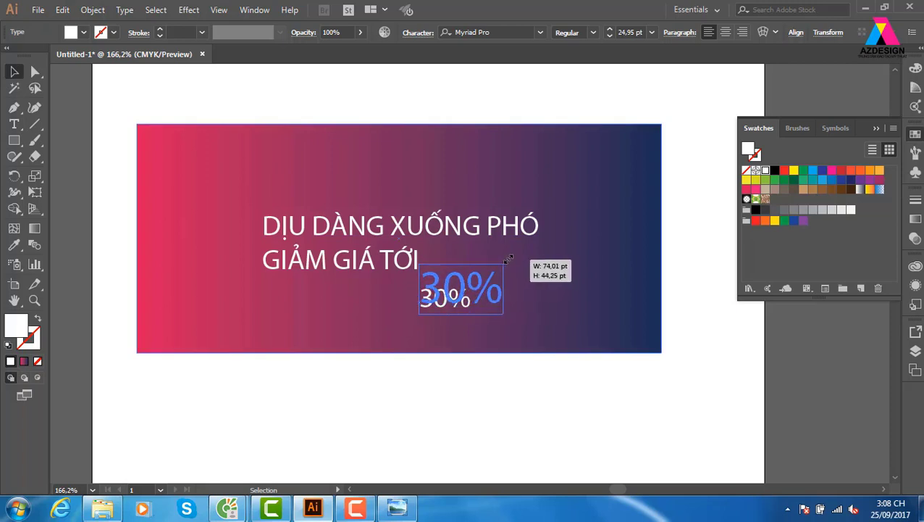
pyautogui.click(593, 33)
pyautogui.click(580, 62)
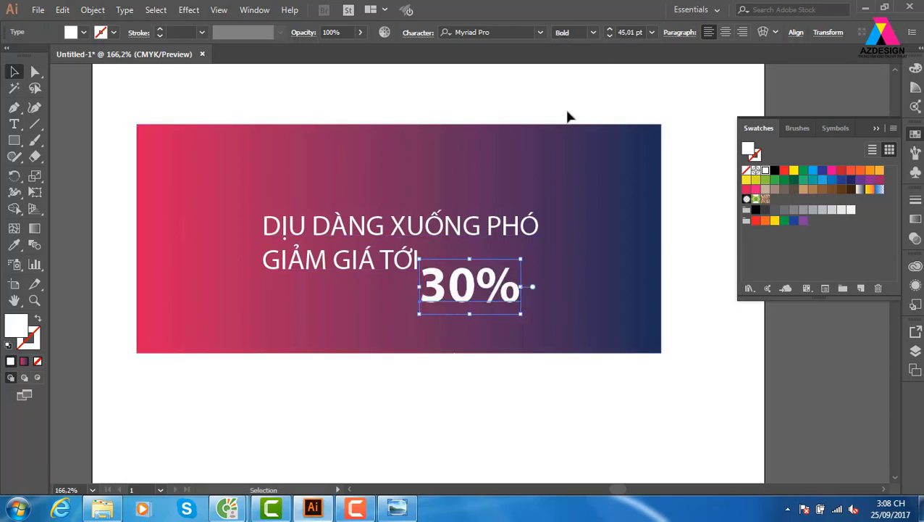
pyautogui.click(377, 268)
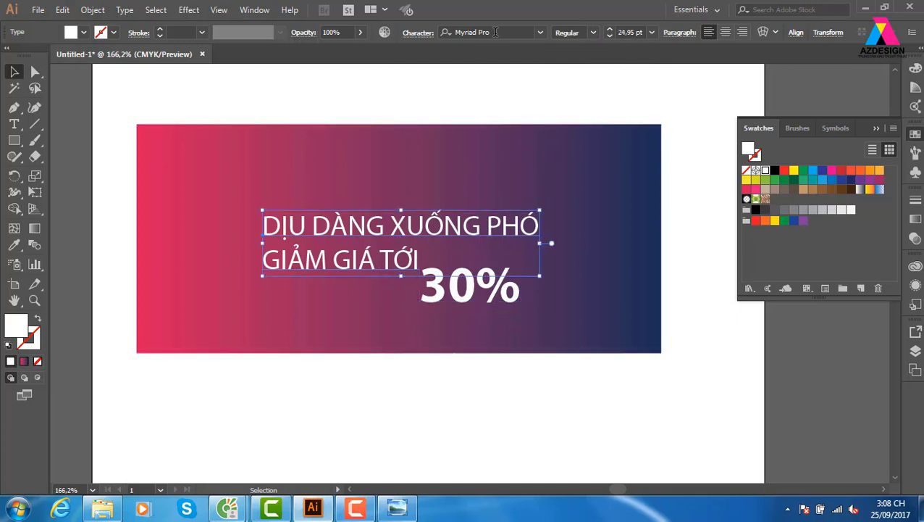
# Step: Try UTM fonts on the headline, from UTM A&S Graceland through UTM Aptima, Aristote and Aurora
pyautogui.click(496, 33)
pyautogui.write('U')
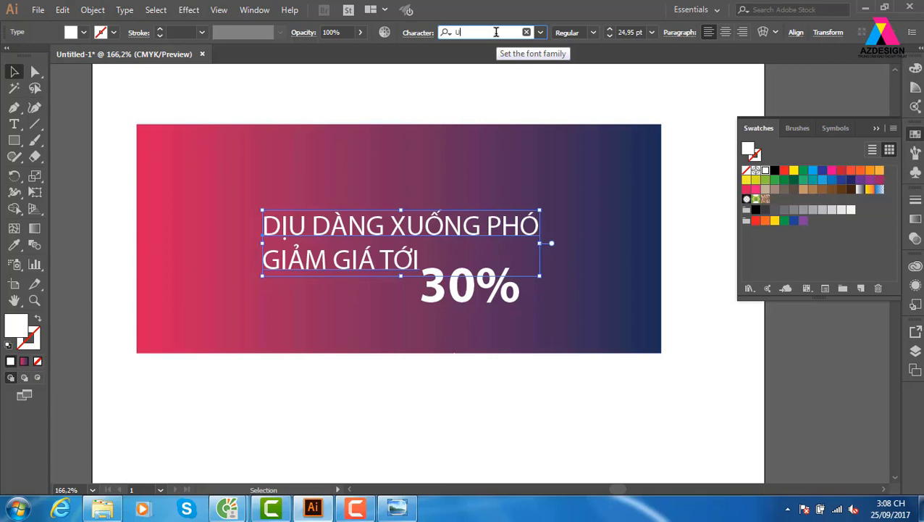
pyautogui.write('T')
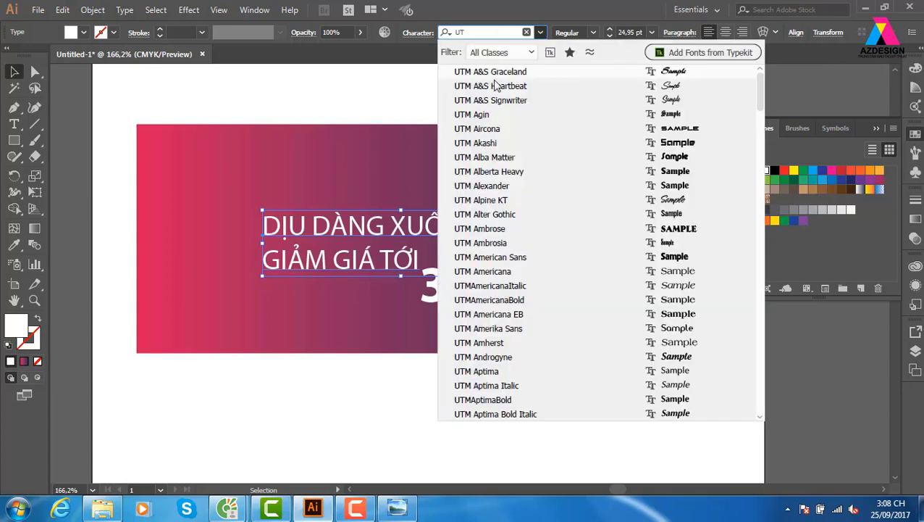
pyautogui.click(503, 73)
pyautogui.click(505, 32)
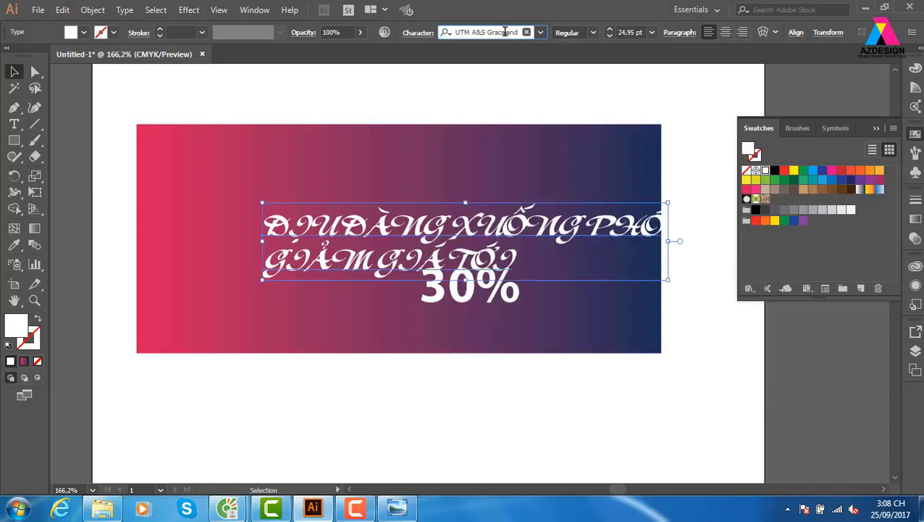
pyautogui.press('Down')
pyautogui.press('Down')
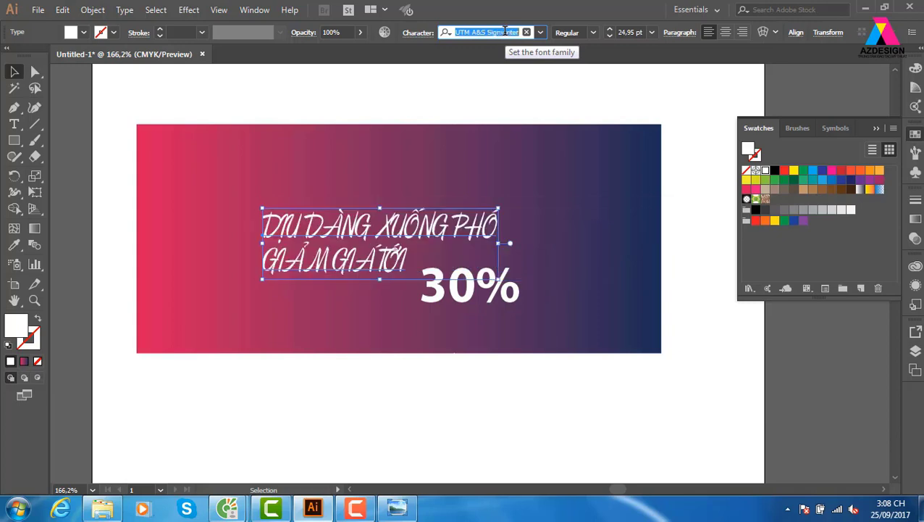
pyautogui.press('Down')
pyautogui.press('Down')
pyautogui.press('Down')
pyautogui.press('Down')
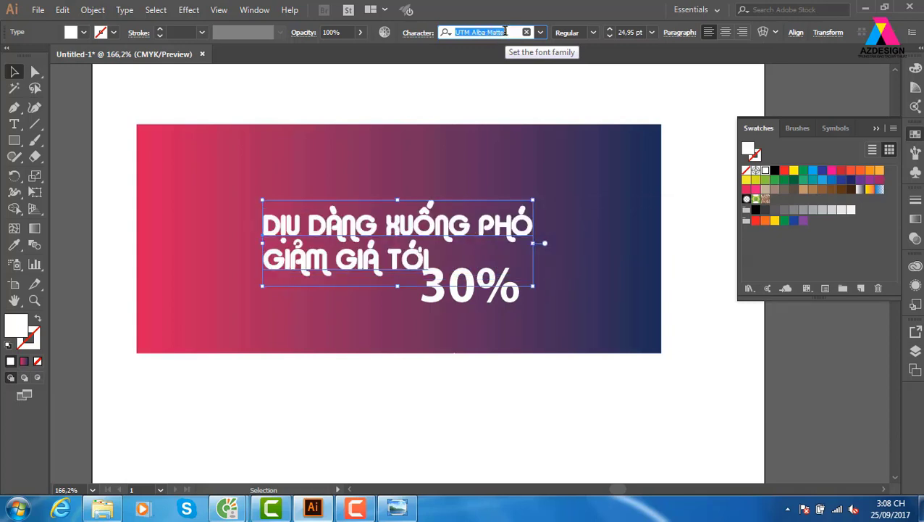
pyautogui.press('Down')
pyautogui.press('Down')
pyautogui.press('Down')
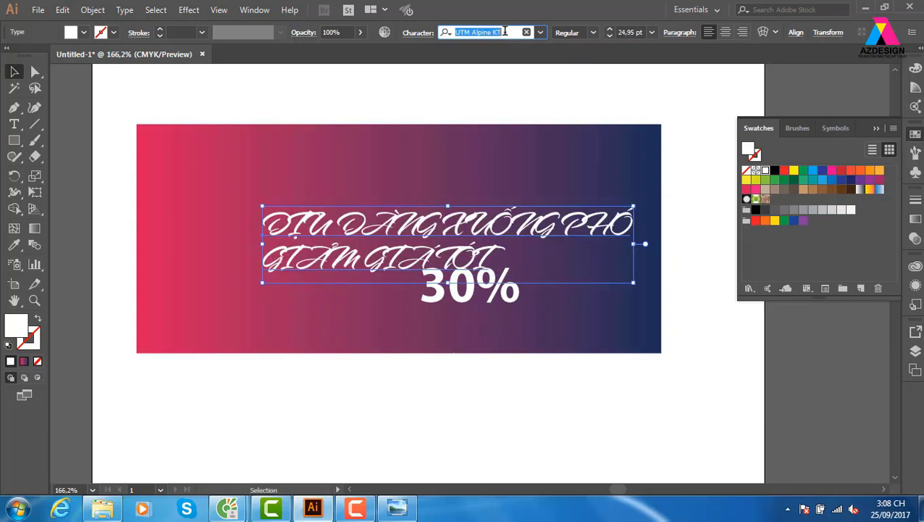
pyautogui.press('Down')
pyautogui.press('Down')
pyautogui.press('Down')
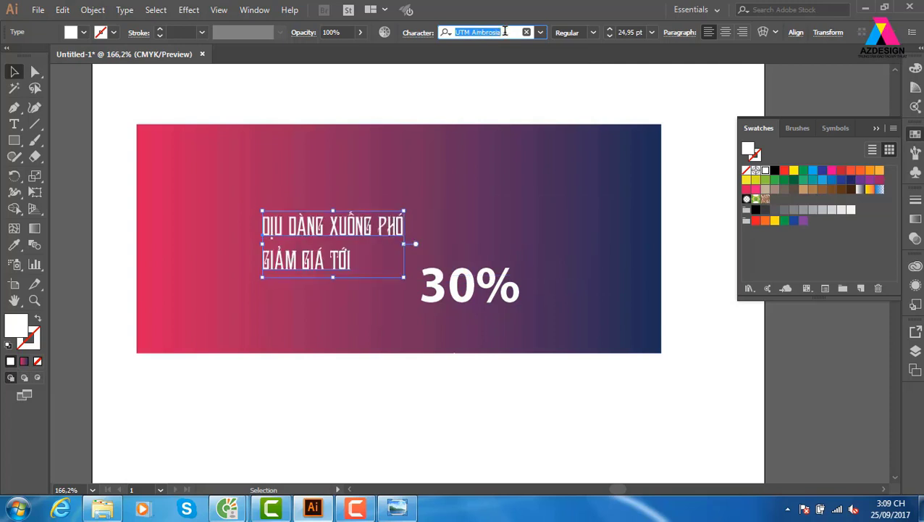
pyautogui.press('Down')
pyautogui.press('Down')
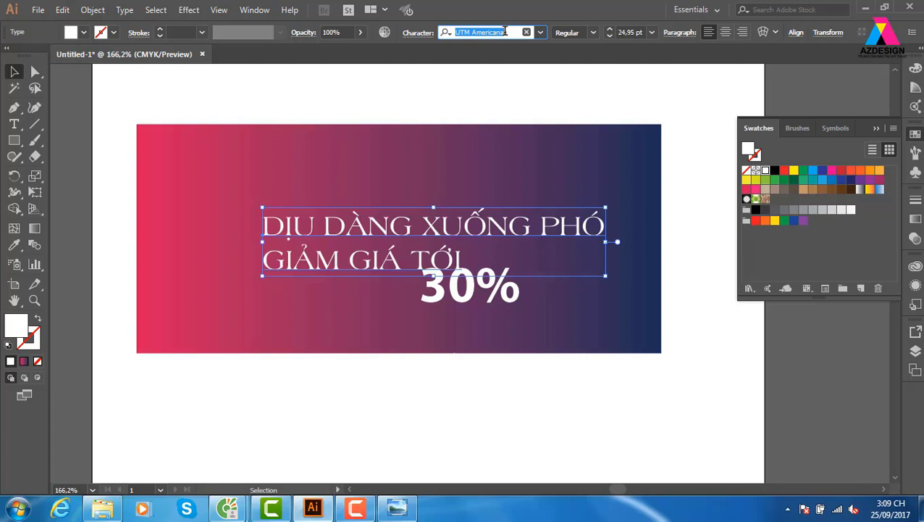
pyautogui.press('Down')
pyautogui.press('Down')
pyautogui.press('Down')
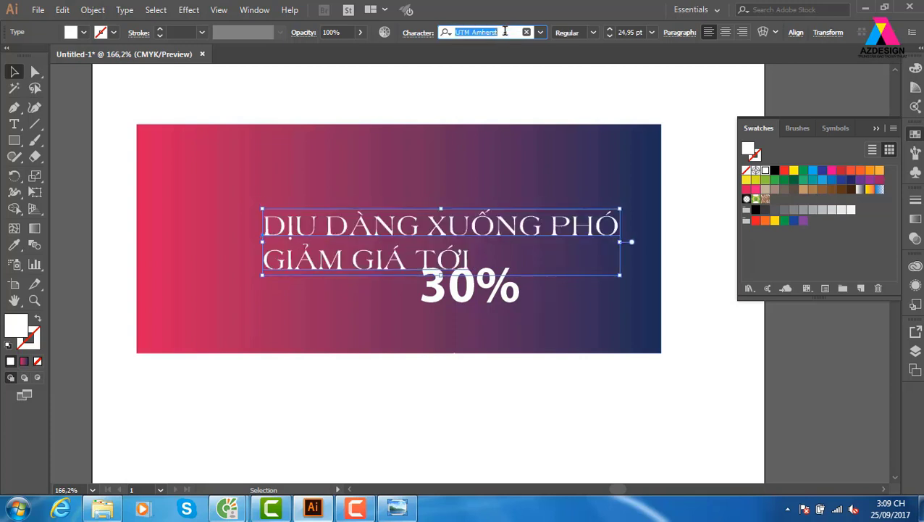
pyautogui.press('Down')
pyautogui.press('Down')
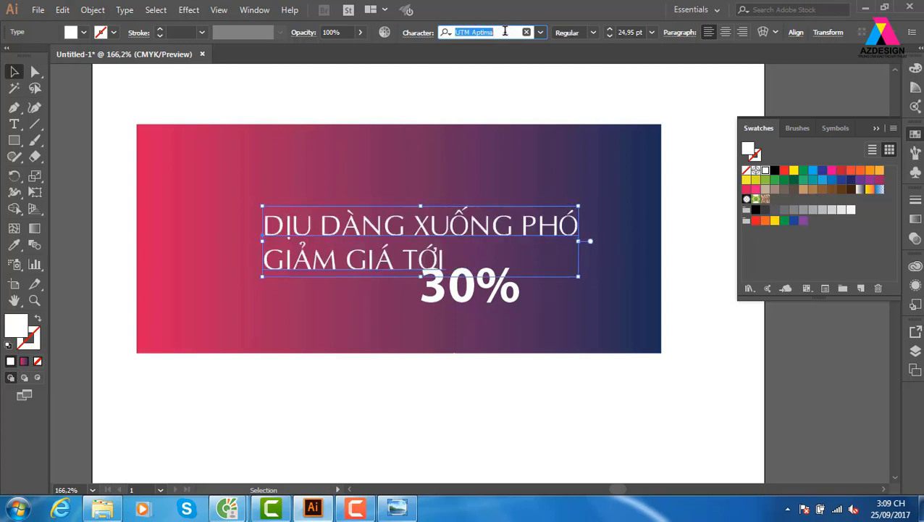
pyautogui.press('Down')
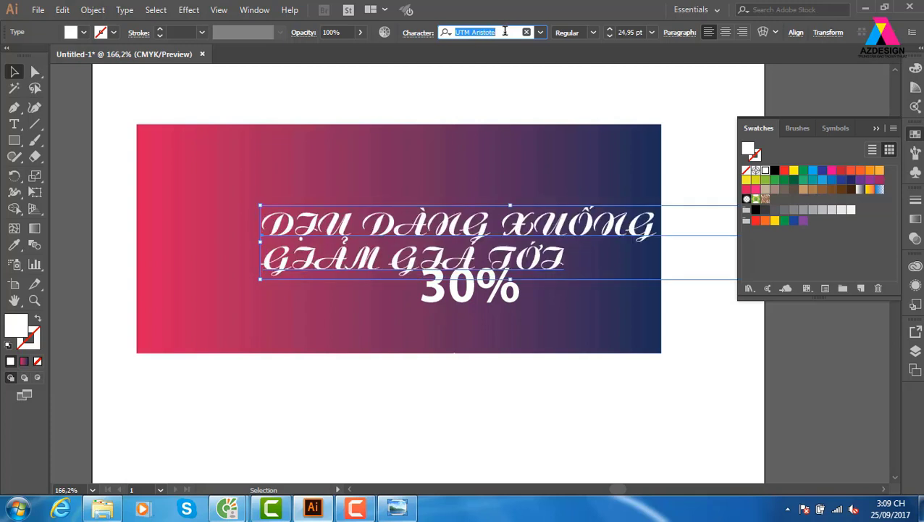
pyautogui.press('Down')
pyautogui.press('Down')
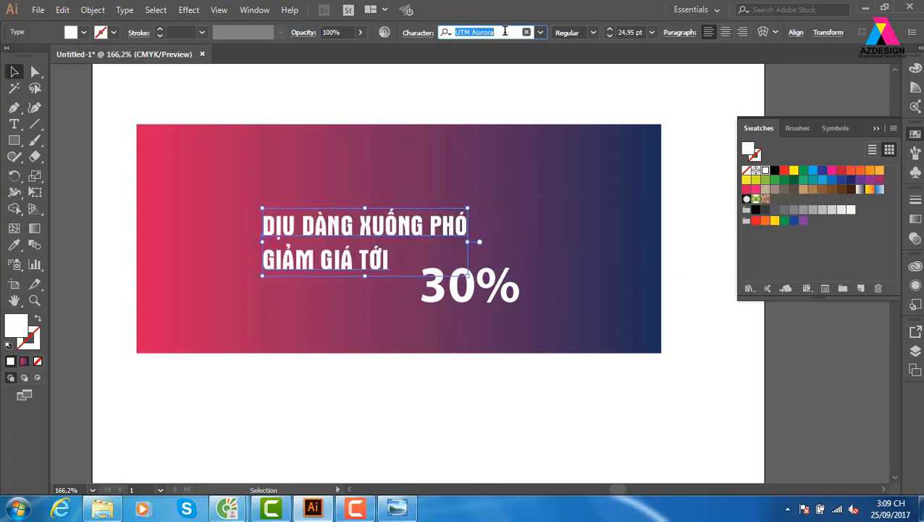
pyautogui.press('Down')
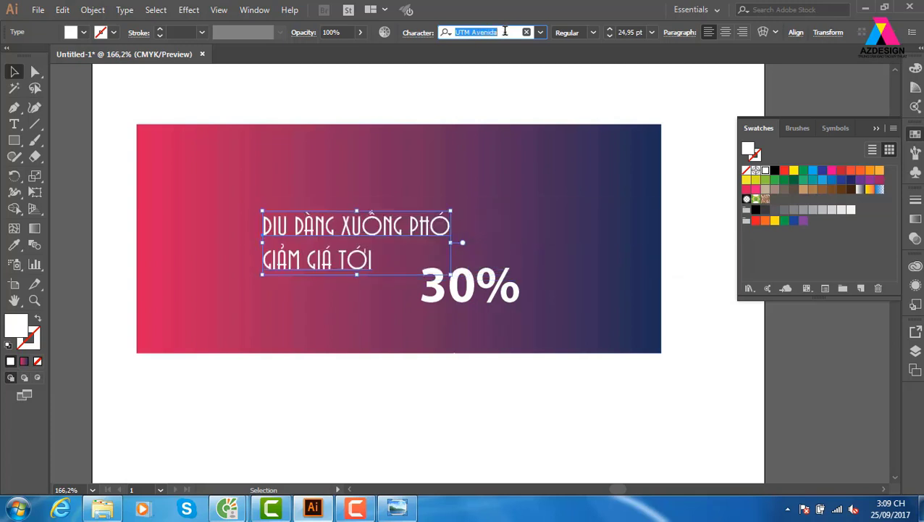
# Step: Enlarge the GIẢM GIÁ TỚI line to about 43 pt and raise its baseline toward the first line
pyautogui.doubleClick(371, 271)
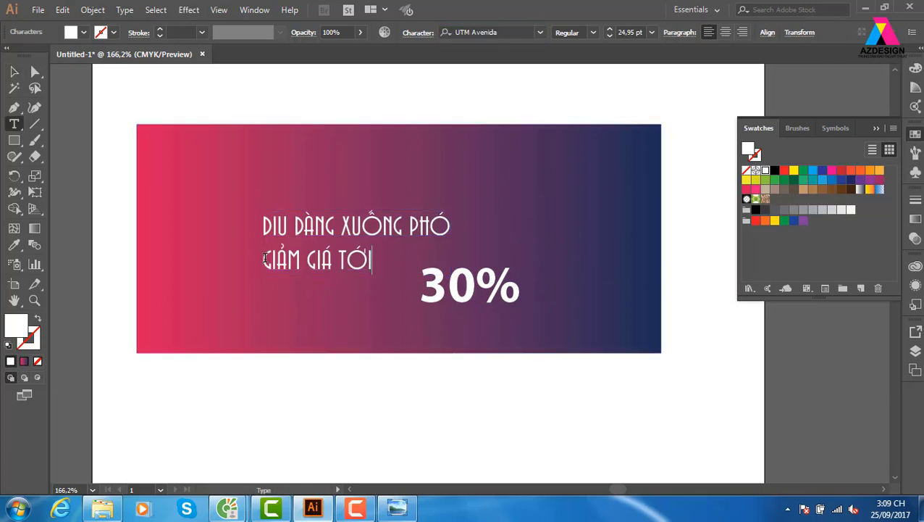
pyautogui.moveTo(263, 257); pyautogui.dragTo(389, 256)
pyautogui.hotkey('ctrl', 'shift', '.')
pyautogui.hotkey('ctrl', 'shift', '.')
pyautogui.hotkey('ctrl', 'shift', '.')
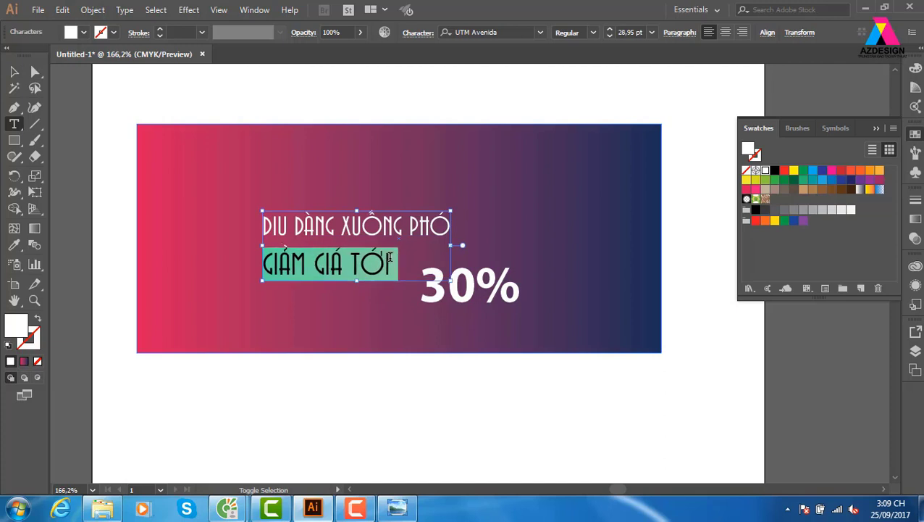
pyautogui.hotkey('ctrl', 'shift', '.')
pyautogui.hotkey('ctrl', 'shift', '.')
pyautogui.hotkey('ctrl', 'shift', '.')
pyautogui.hotkey('ctrl', 'shift', '.')
pyautogui.hotkey('ctrl', 'shift', '.')
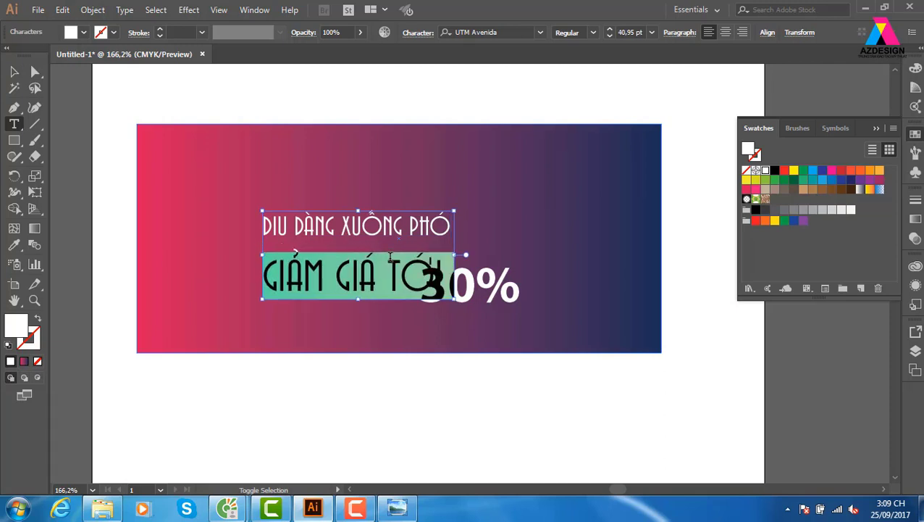
pyautogui.hotkey('ctrl', 'shift', '.')
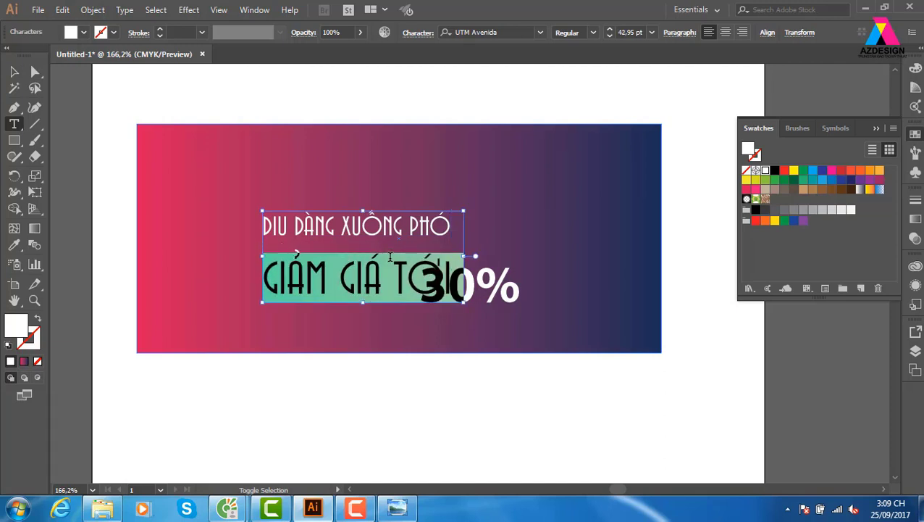
pyautogui.hotkey('alt', 'shift', 'Up')
pyautogui.hotkey('alt', 'shift', 'Up')
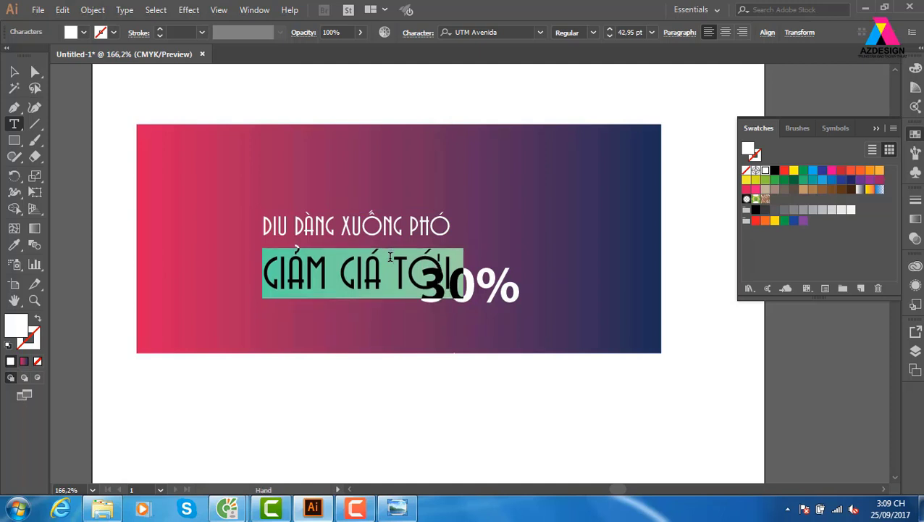
pyautogui.hotkey('alt', 'shift', 'Up')
pyautogui.hotkey('alt', 'shift', 'Up')
pyautogui.hotkey('alt', 'shift', 'Up')
pyautogui.hotkey('alt', 'shift', 'Up')
pyautogui.hotkey('alt', 'shift', 'Up')
pyautogui.hotkey('alt', 'shift', 'Up')
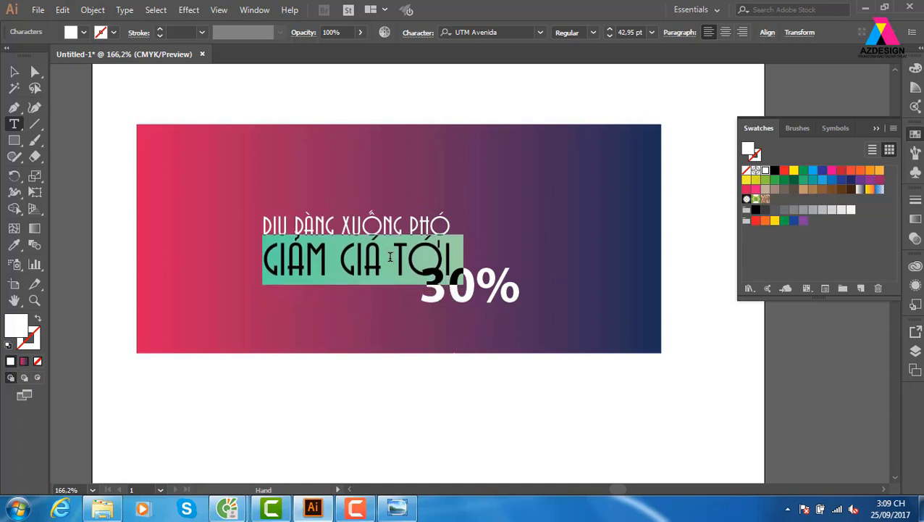
pyautogui.hotkey('alt', 'shift', 'Down')
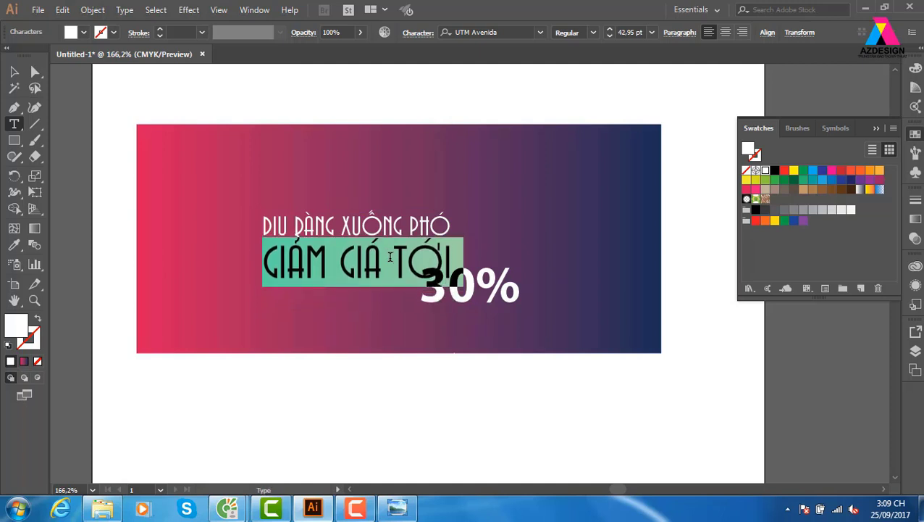
pyautogui.click(13, 71)
pyautogui.click(486, 105)
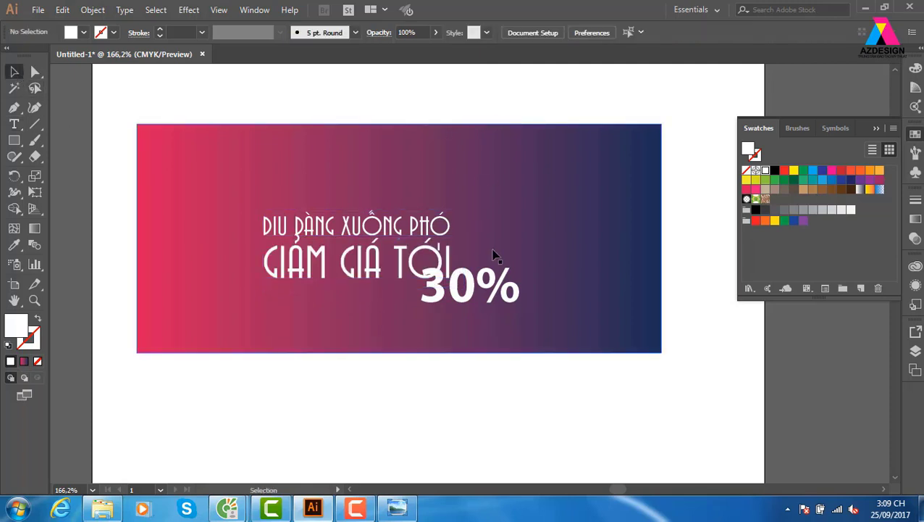
# Step: Move the headline up-left, place 30% beside it, and set 30% in Roboto Condensed
pyautogui.moveTo(377, 264); pyautogui.dragTo(356, 241)
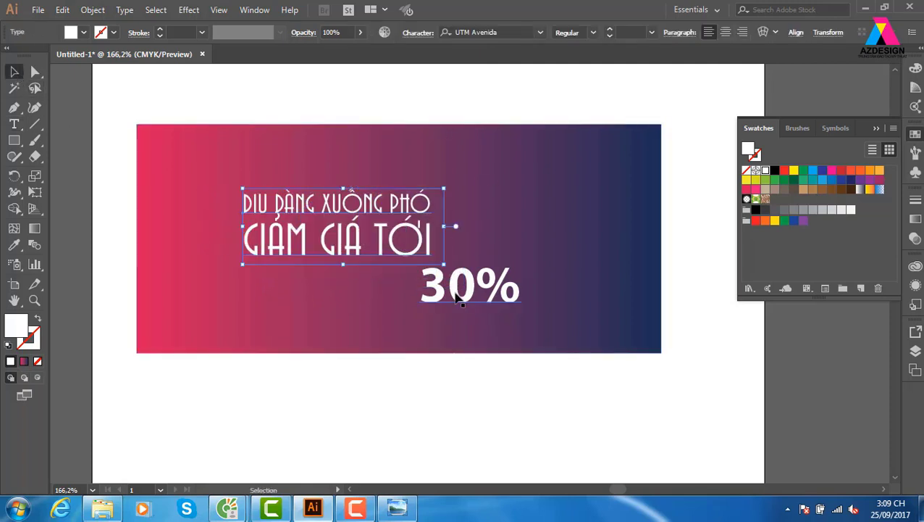
pyautogui.moveTo(457, 298); pyautogui.dragTo(474, 219)
pyautogui.click(593, 32)
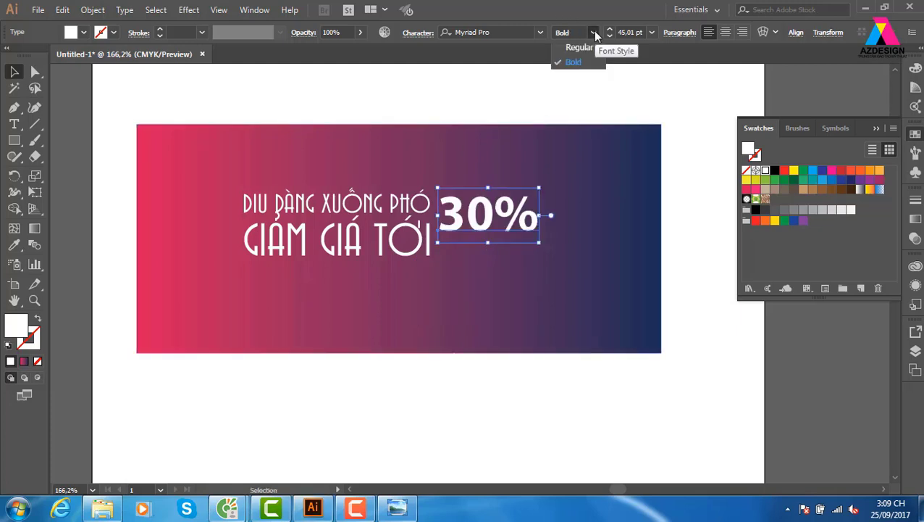
pyautogui.click(502, 32)
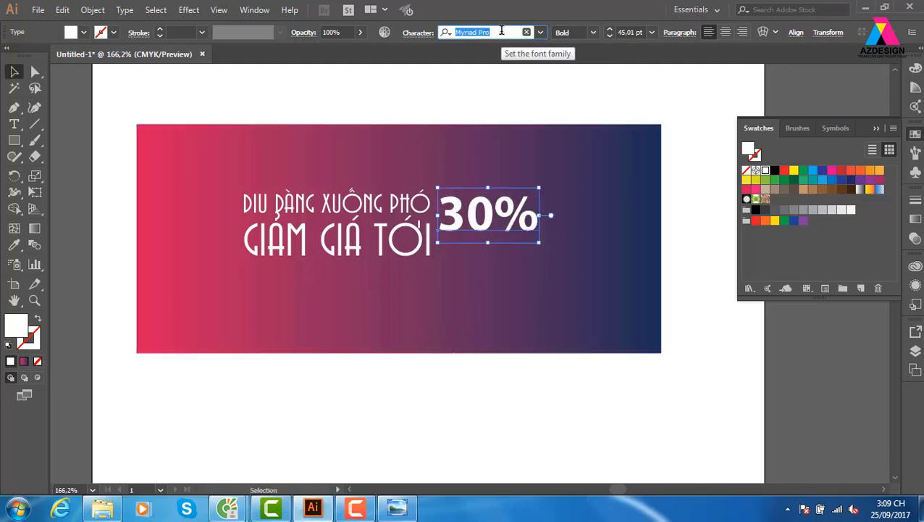
pyautogui.write('R')
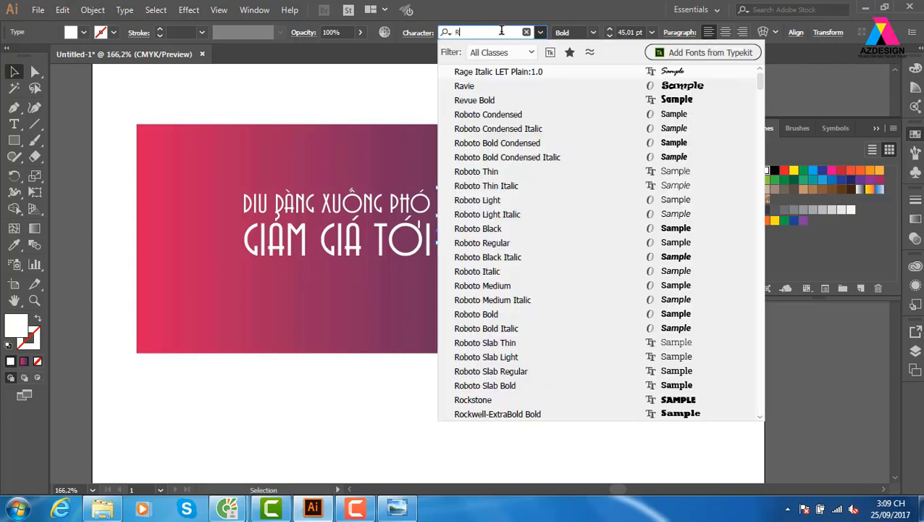
pyautogui.write('O')
pyautogui.press('Return')
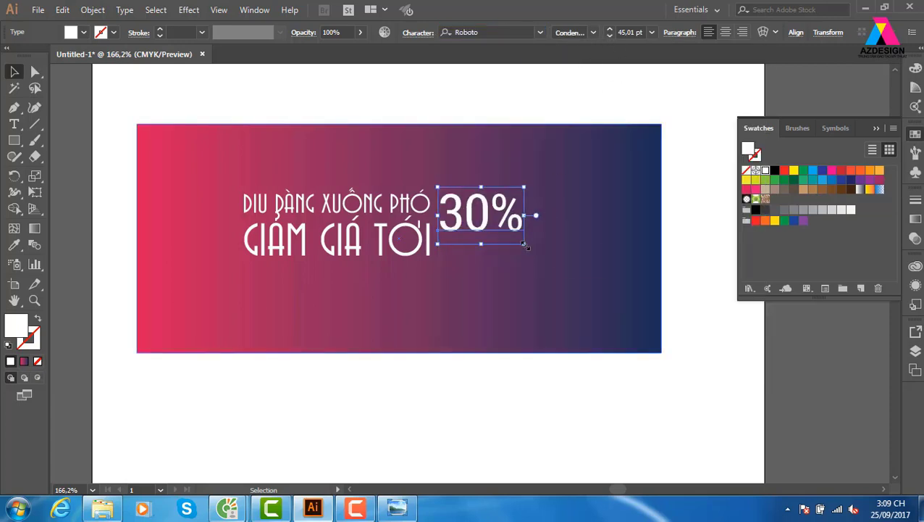
# Step: Switch the 30% to the Black weight and enlarge it to 72.21 pt
pyautogui.moveTo(525, 245); pyautogui.dragTo(572, 275)
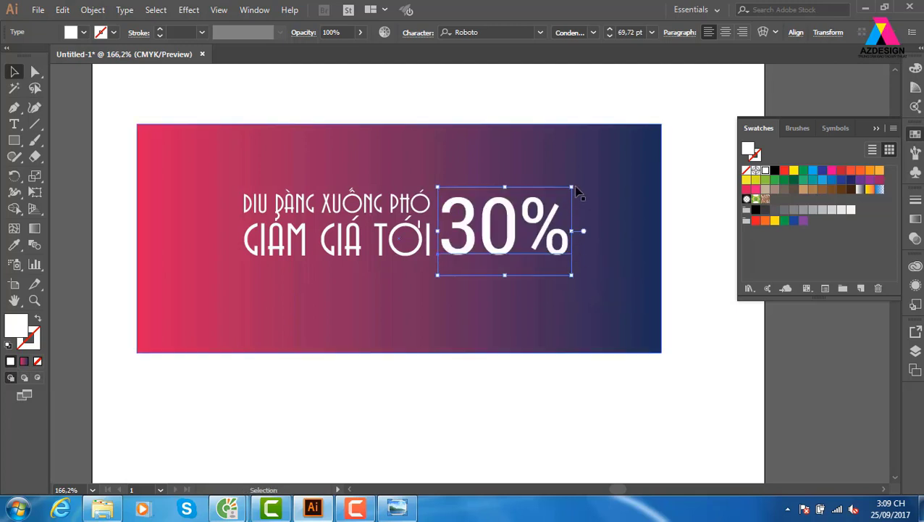
pyautogui.click(593, 32)
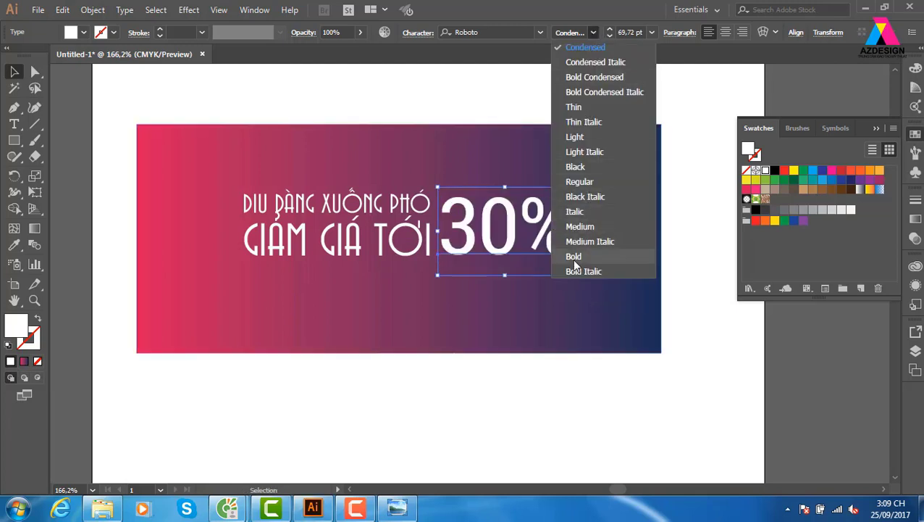
pyautogui.click(573, 259)
pyautogui.click(594, 32)
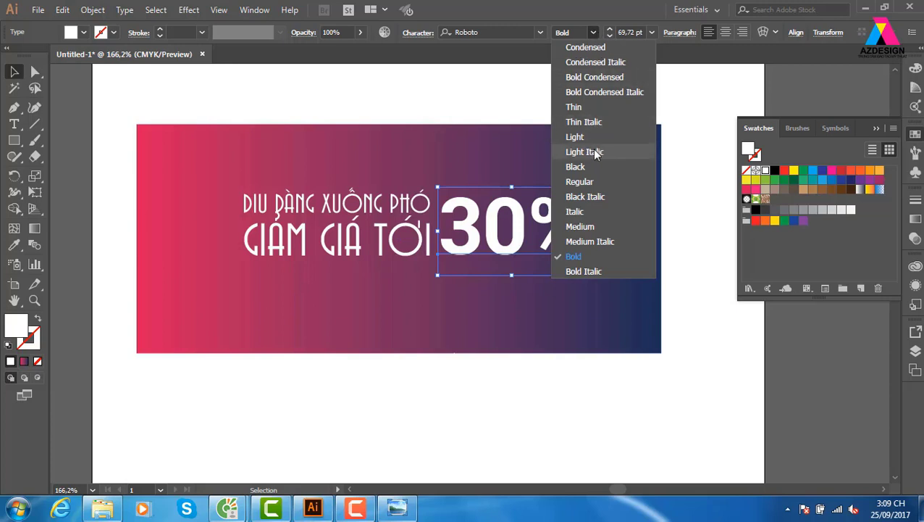
pyautogui.click(580, 166)
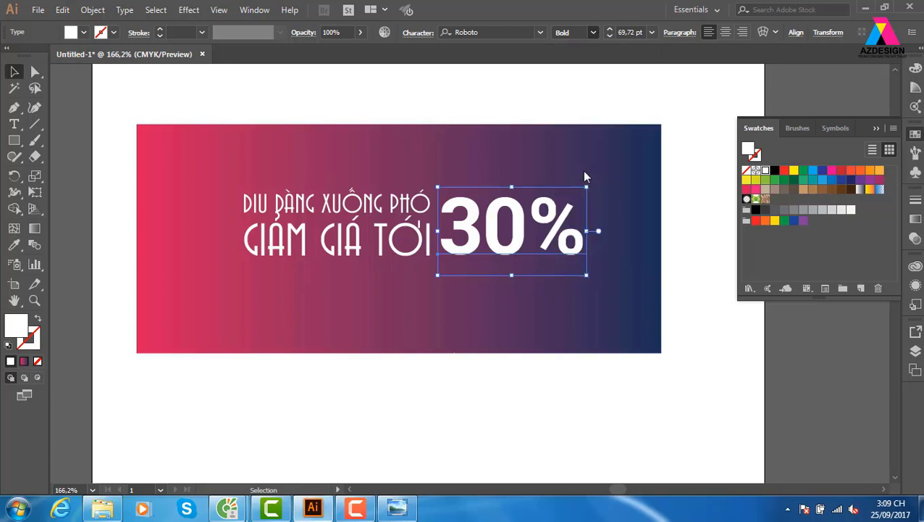
pyautogui.click(674, 168)
pyautogui.click(469, 240)
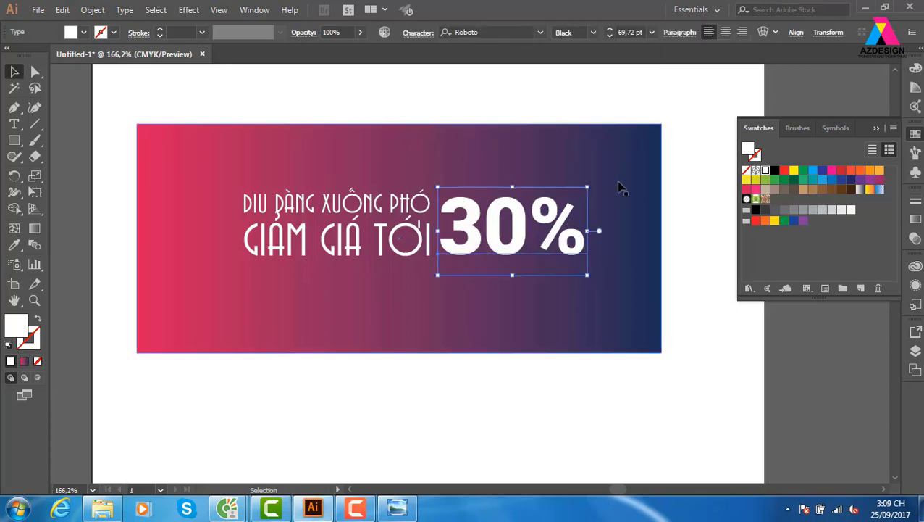
pyautogui.moveTo(587, 186); pyautogui.dragTo(593, 183)
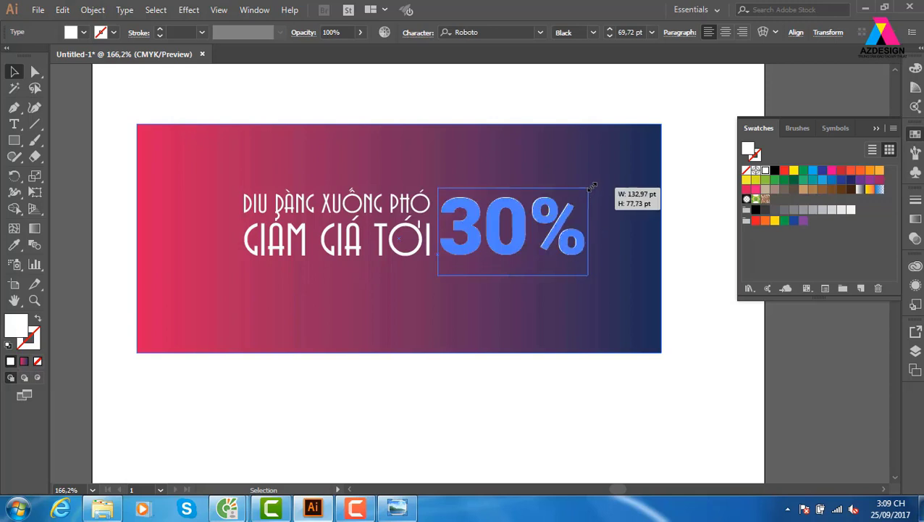
pyautogui.click(680, 192)
pyautogui.click(470, 241)
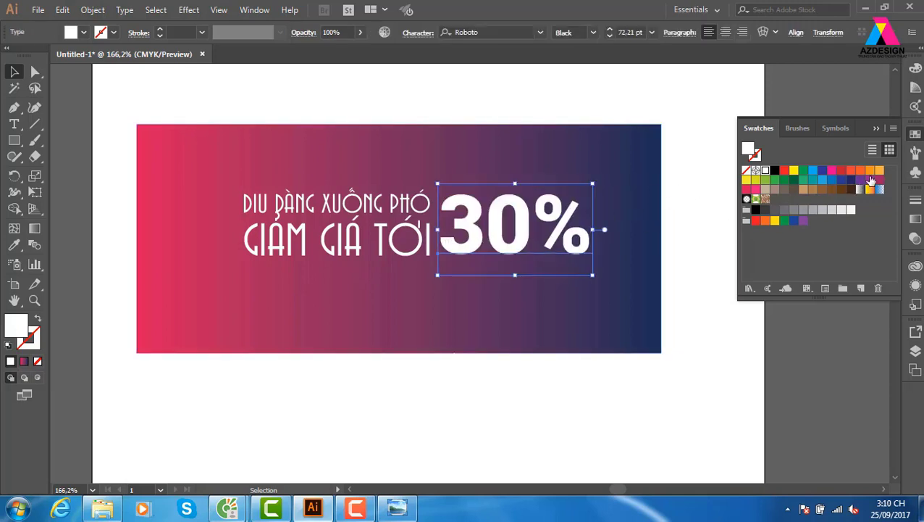
# Step: Move the 30% and the two-line sale text together further right on the banner
pyautogui.click(870, 169)
pyautogui.click(756, 189)
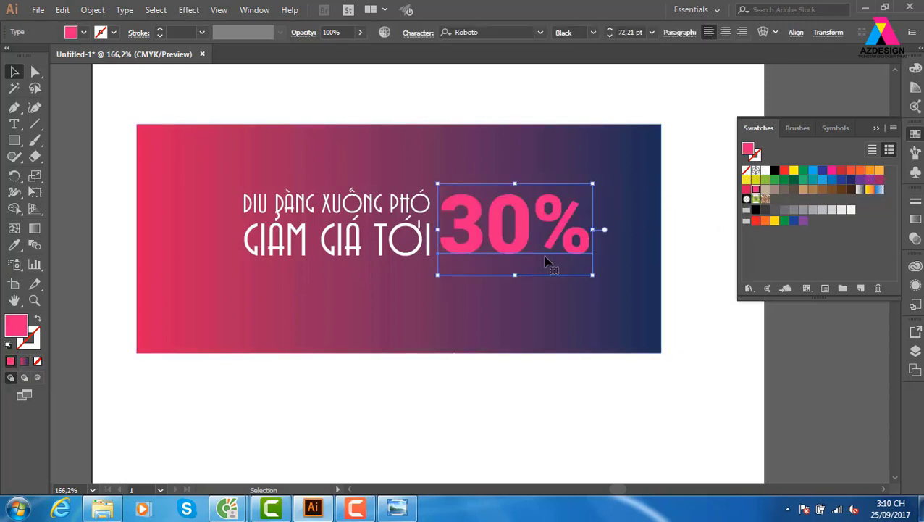
pyautogui.keyDown('shift'); pyautogui.click(401, 263); pyautogui.keyUp('shift')
pyautogui.moveTo(421, 255); pyautogui.dragTo(501, 255)
pyautogui.click(689, 313)
# Step: Fill the two-line sale text pink and return the 30% to white
pyautogui.click(449, 239)
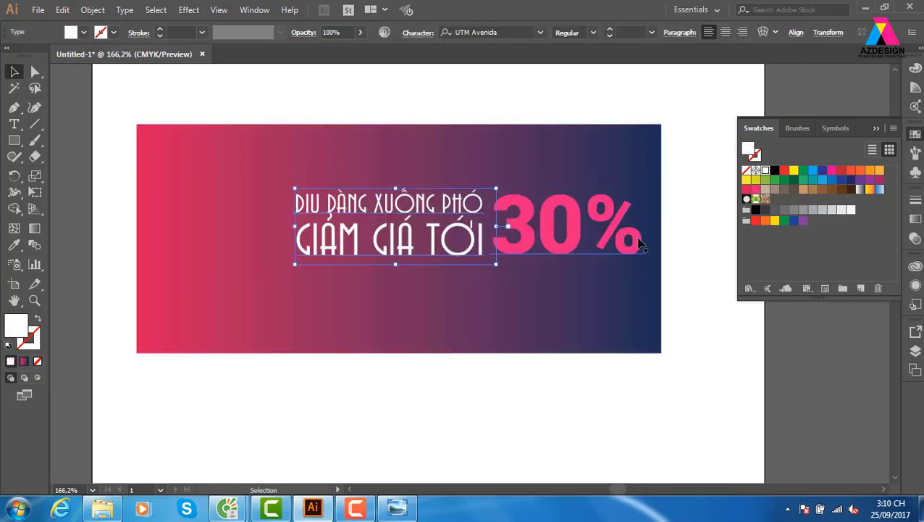
pyautogui.click(756, 189)
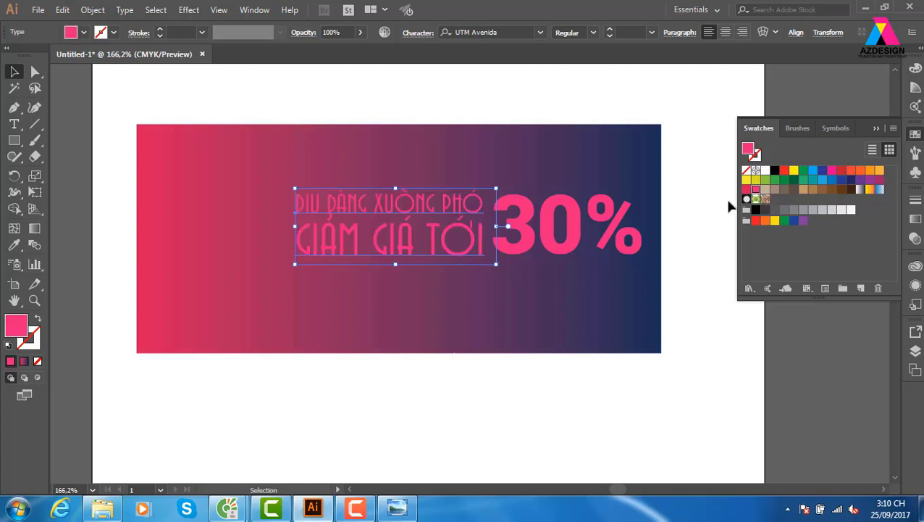
pyautogui.click(609, 228)
pyautogui.click(766, 170)
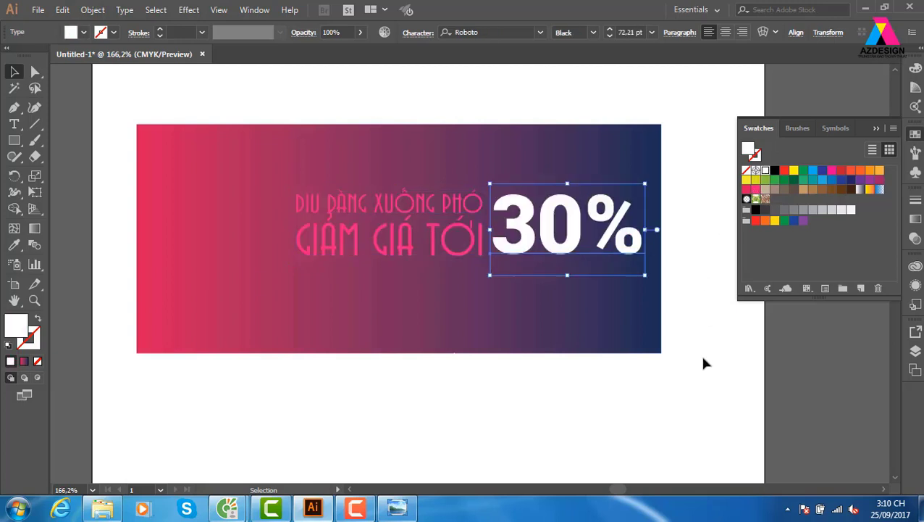
pyautogui.click(702, 362)
# Step: Lighten the sale text fill to pink #EDA9C8 in the Color Picker
pyautogui.click(450, 257)
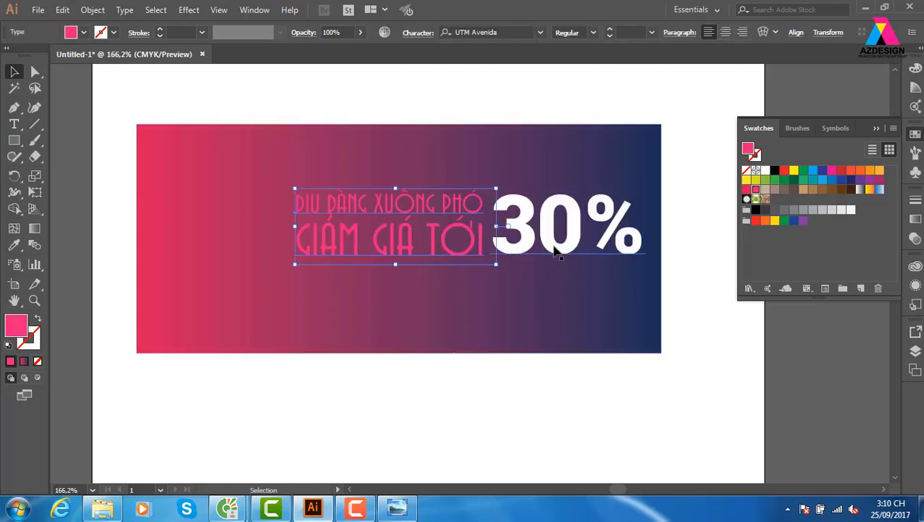
pyautogui.doubleClick(16, 325)
pyautogui.moveTo(440, 124); pyautogui.dragTo(425, 122)
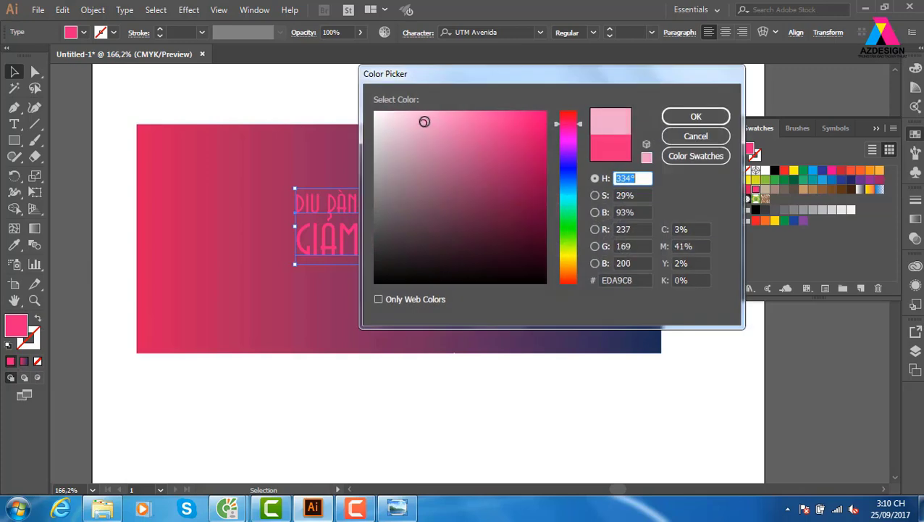
pyautogui.click(695, 117)
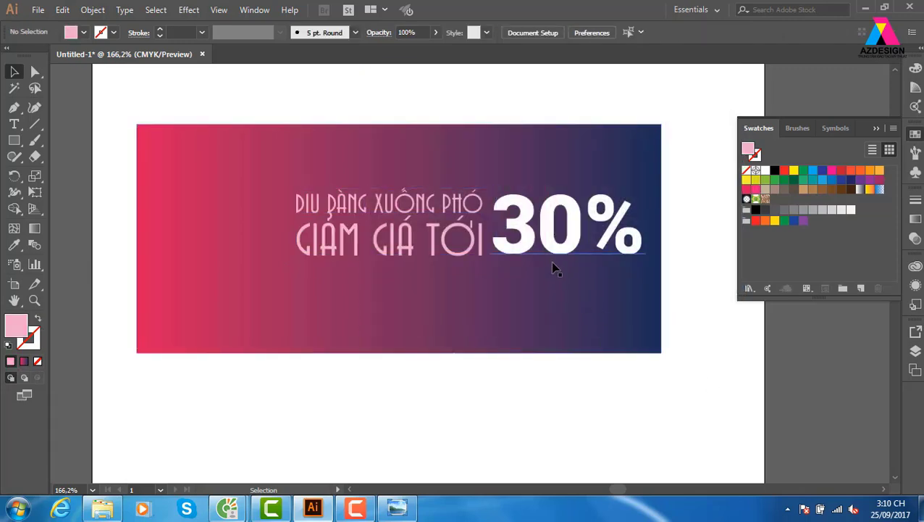
pyautogui.click(529, 247)
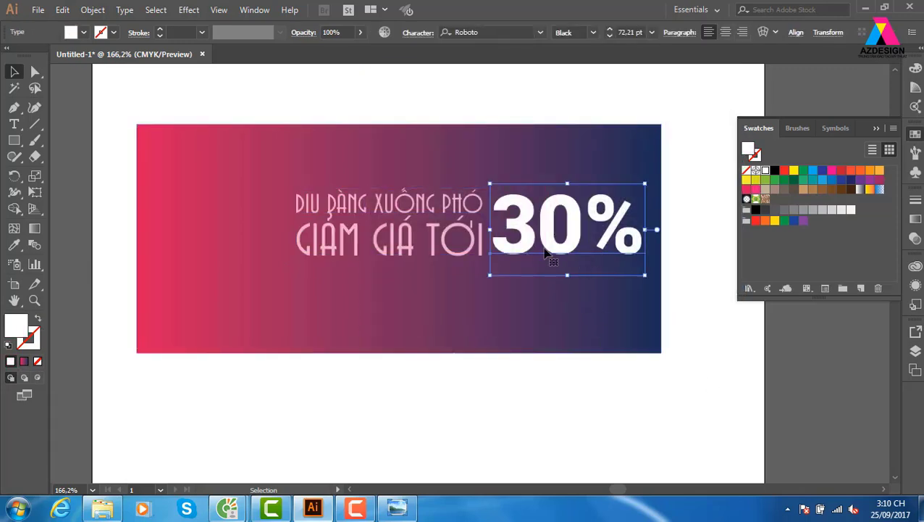
pyautogui.click(435, 225)
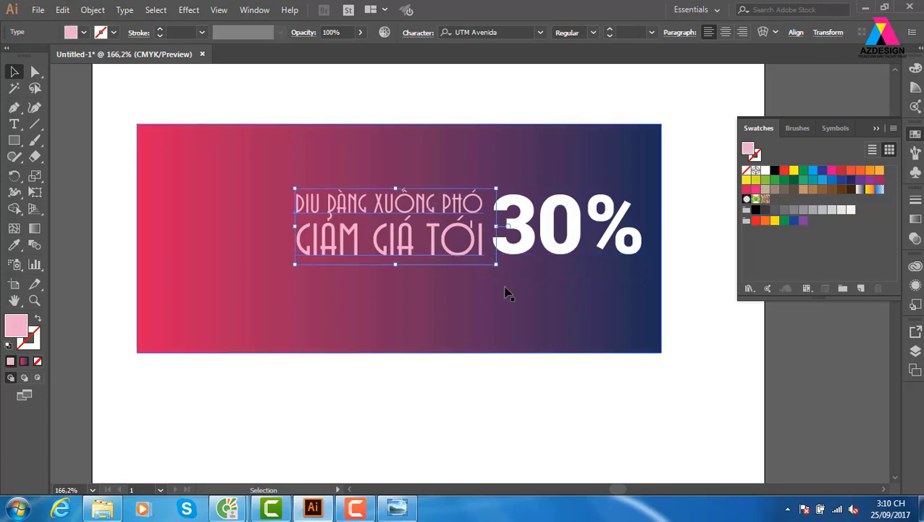
pyautogui.doubleClick(439, 204)
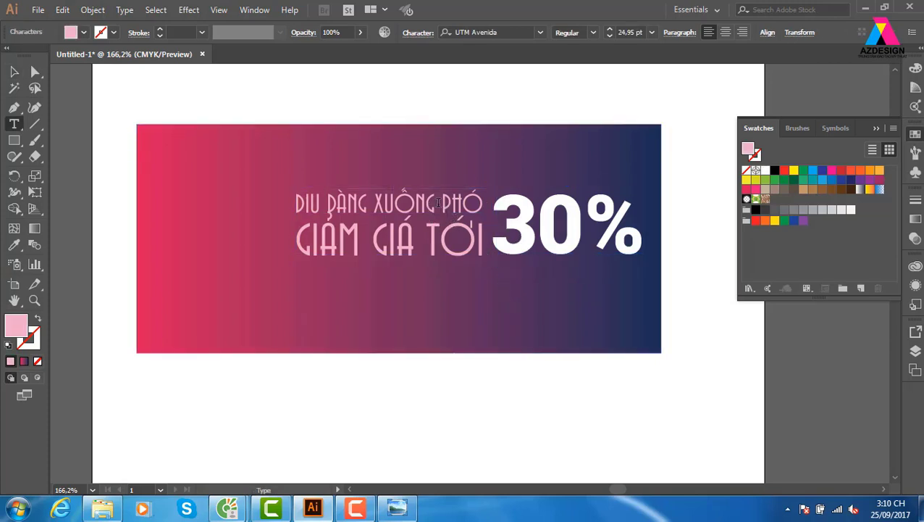
pyautogui.moveTo(307, 201); pyautogui.dragTo(483, 201)
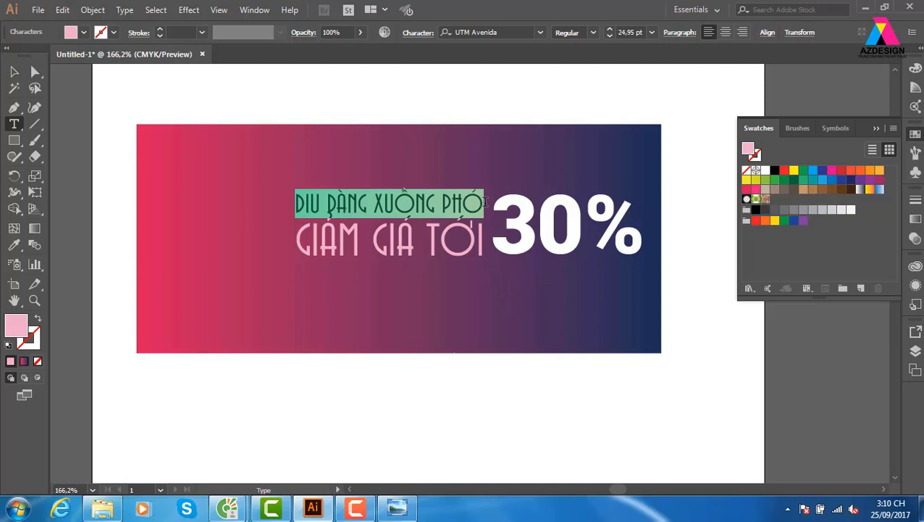
pyautogui.click(14, 71)
pyautogui.click(550, 116)
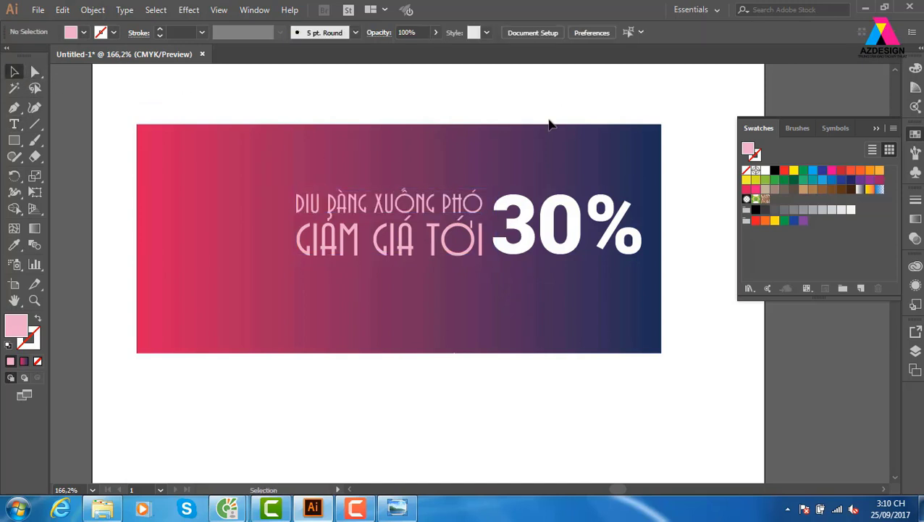
# Step: Scale the pink sale text and white 30% down slightly and shift them a little down and right
pyautogui.click(472, 211)
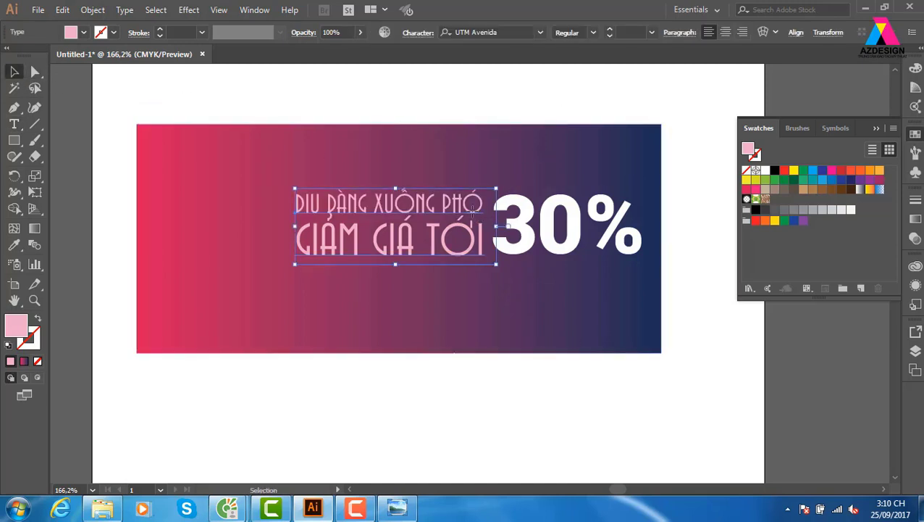
pyautogui.click(523, 250)
pyautogui.keyDown('shift'); pyautogui.click(474, 248); pyautogui.keyUp('shift')
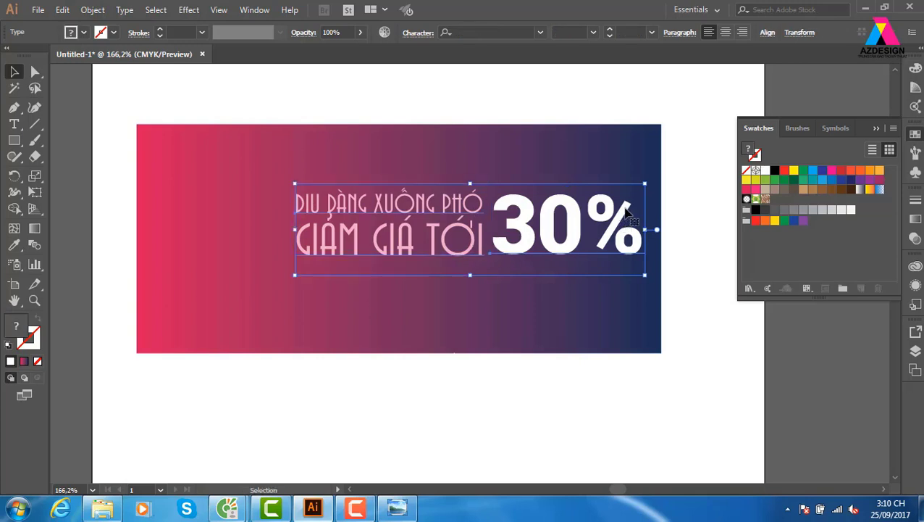
pyautogui.click(626, 156)
pyautogui.moveTo(578, 240); pyautogui.dragTo(370, 313)
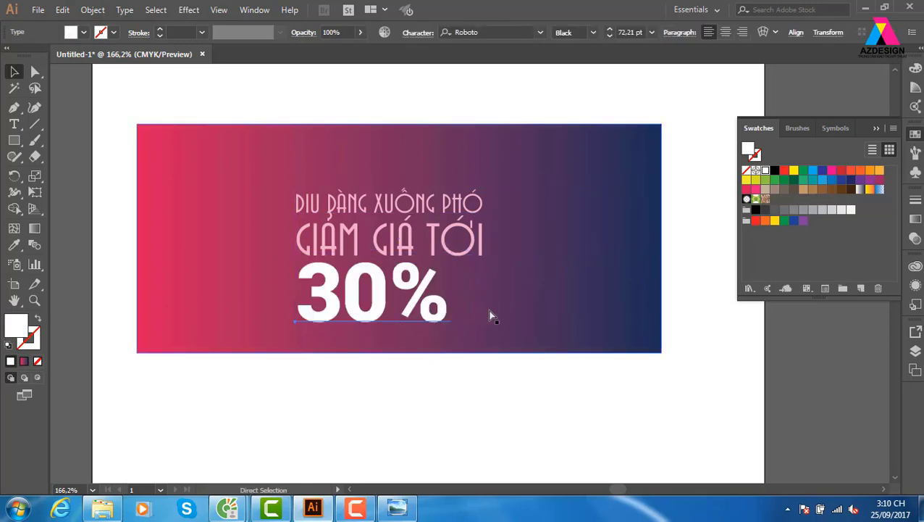
pyautogui.hotkey('ctrl', 'z')
pyautogui.keyDown('shift'); pyautogui.click(475, 250); pyautogui.keyUp('shift')
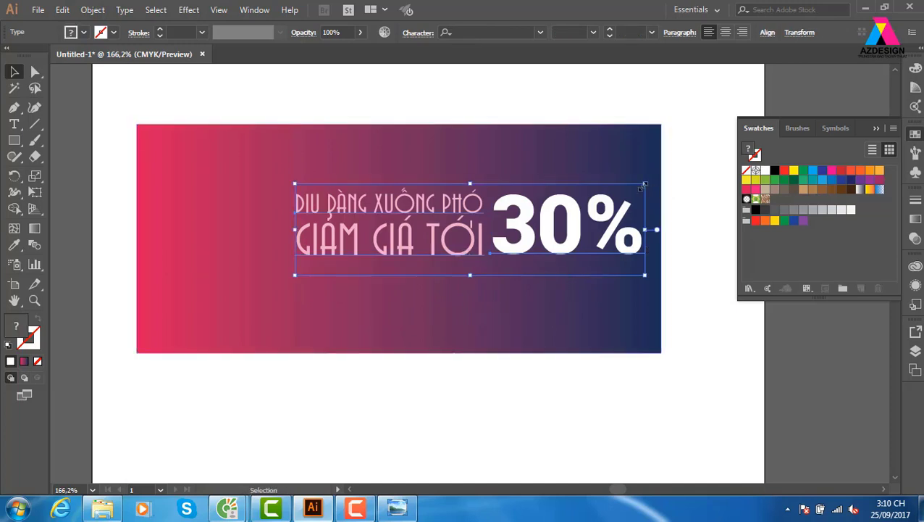
pyautogui.moveTo(645, 184); pyautogui.dragTo(620, 189)
pyautogui.moveTo(578, 236); pyautogui.dragTo(568, 241)
pyautogui.click(663, 297)
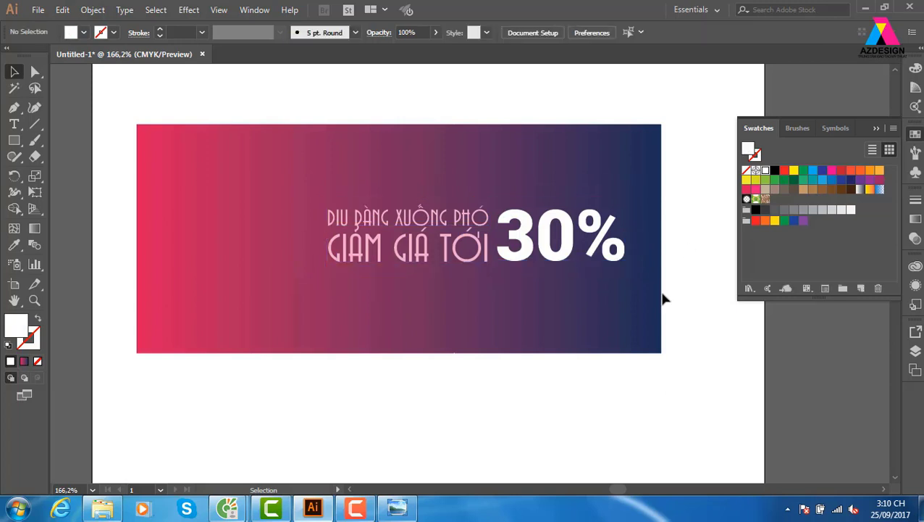
pyautogui.hscroll(-2, 452, 299)
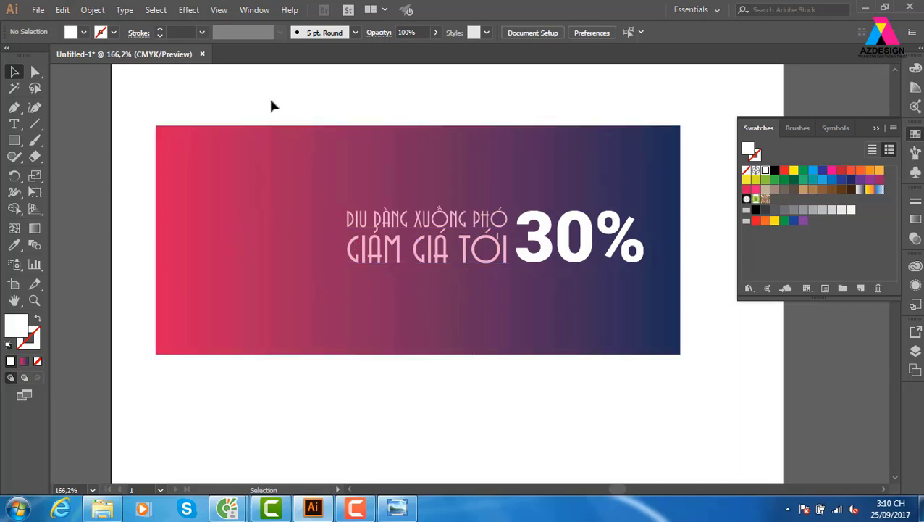
# Step: Open the Place dialog and browse drive E into the webtrung tam thuvienanh image folder
pyautogui.click(38, 12)
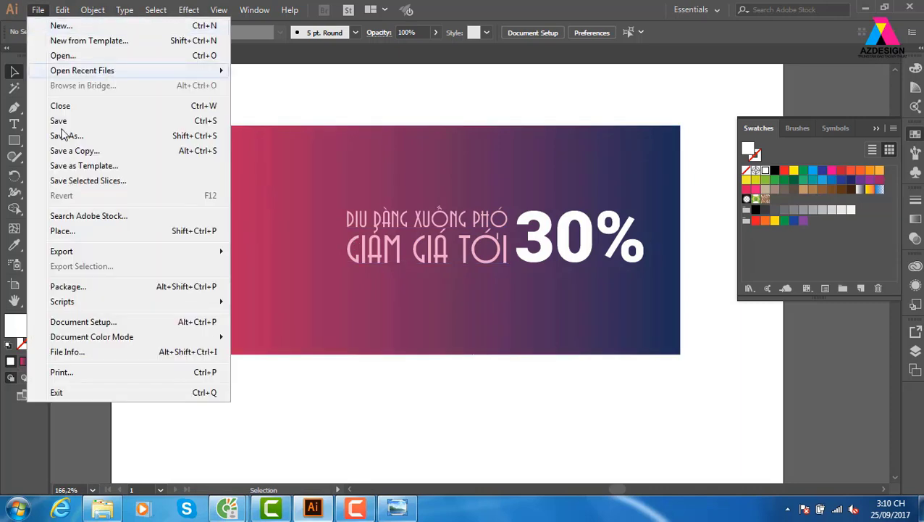
pyautogui.click(90, 232)
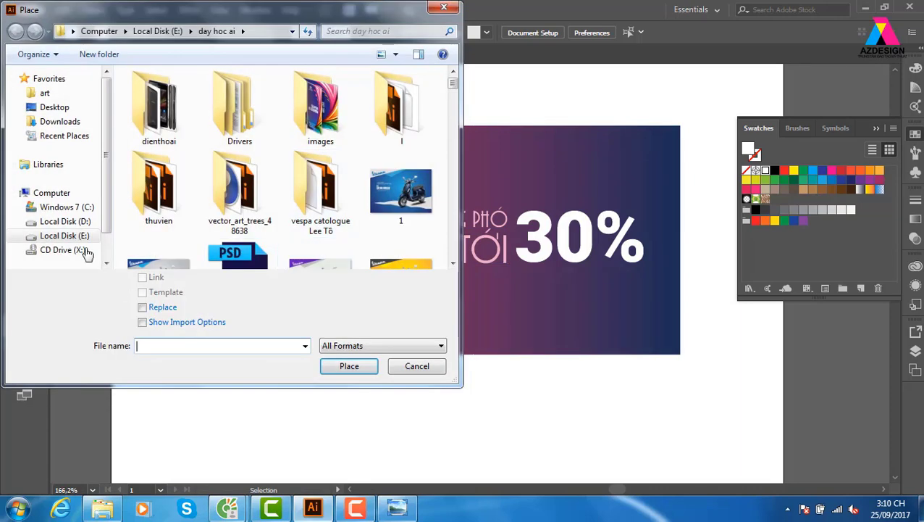
pyautogui.click(61, 235)
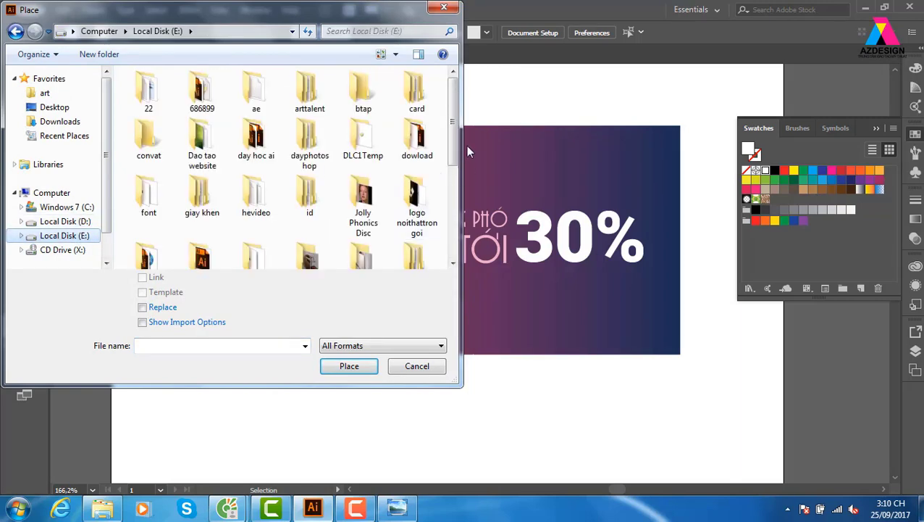
pyautogui.scroll(-5, 312, 159)
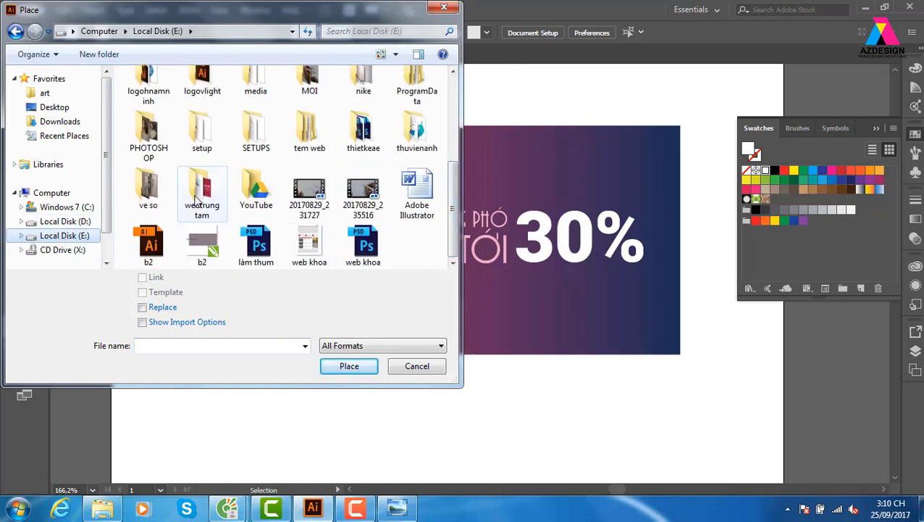
pyautogui.click(196, 201)
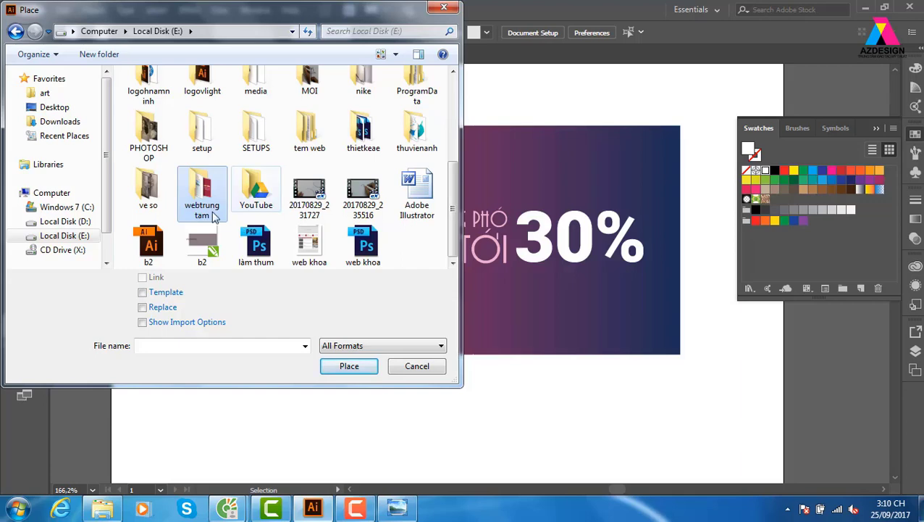
pyautogui.doubleClick(417, 130)
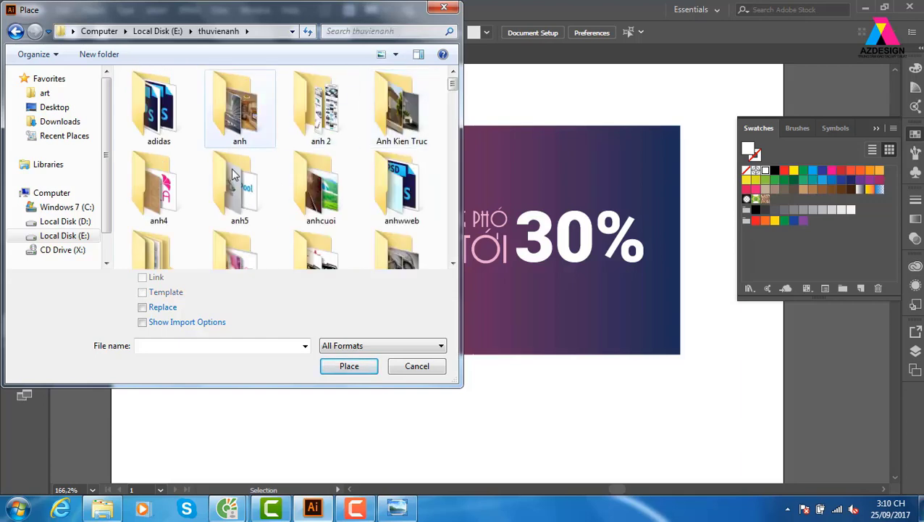
# Step: Look through the fashion folder's chanel, tho trang and shopping-girls subfolders, then return to fashion
pyautogui.press('f')
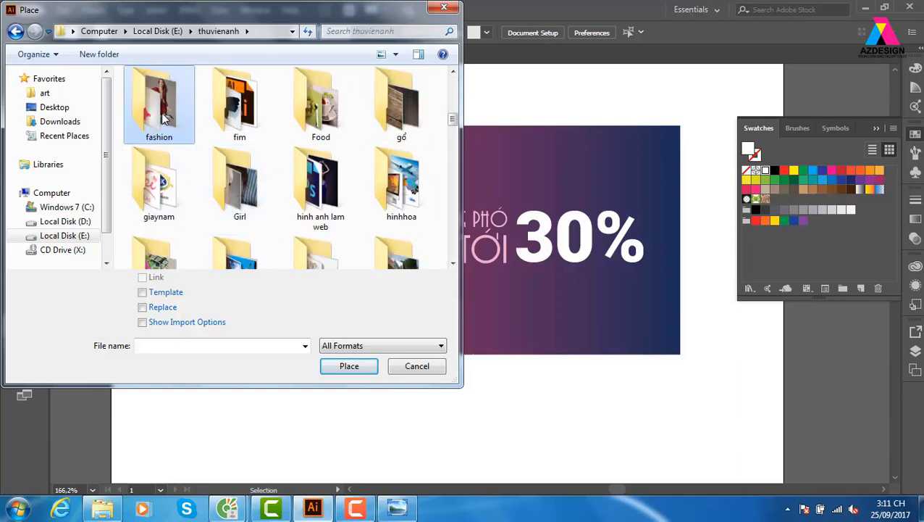
pyautogui.doubleClick(164, 119)
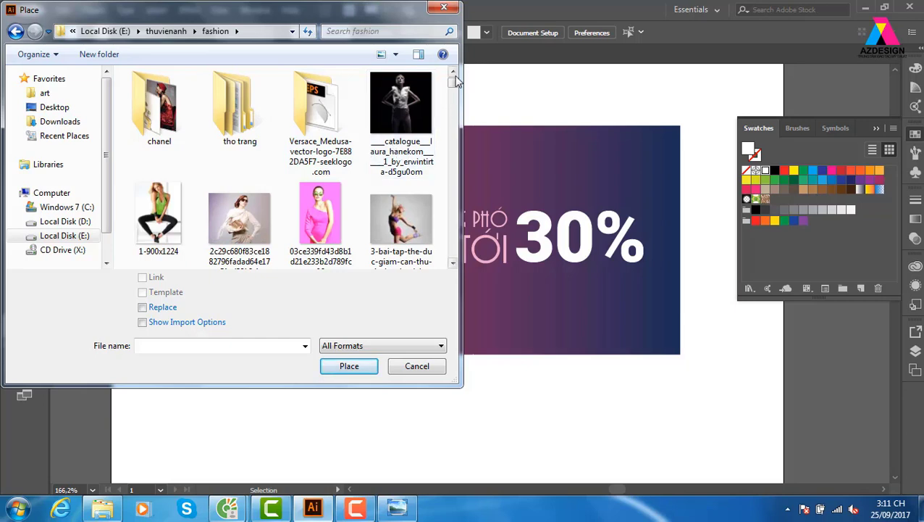
pyautogui.doubleClick(178, 116)
pyautogui.moveTo(456, 91); pyautogui.dragTo(486, 251)
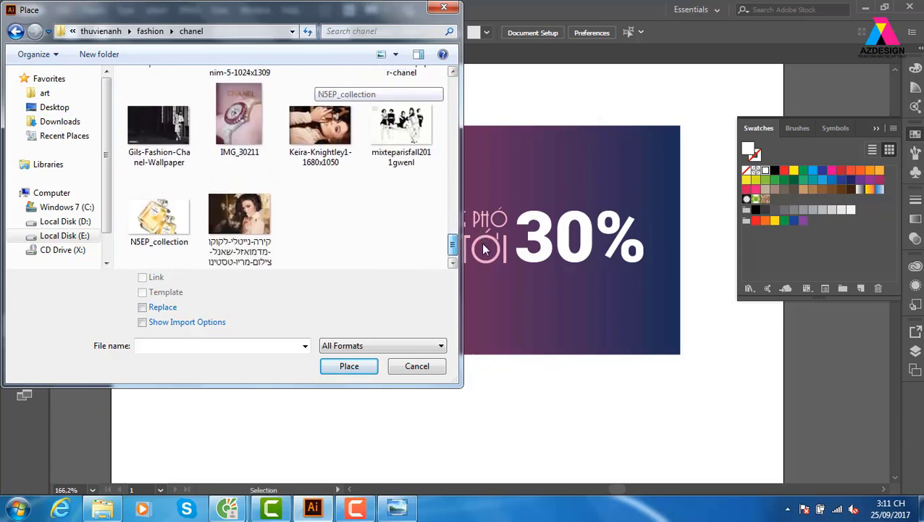
pyautogui.click(16, 31)
pyautogui.doubleClick(247, 110)
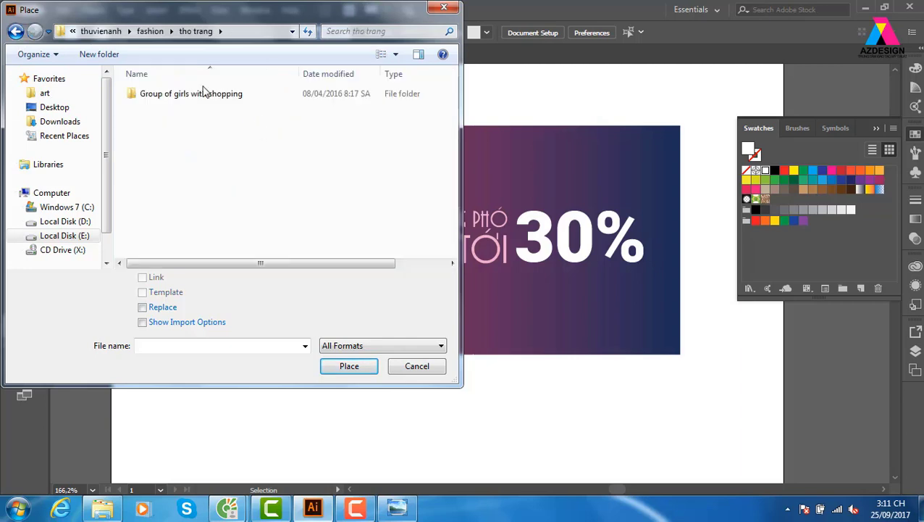
pyautogui.doubleClick(181, 96)
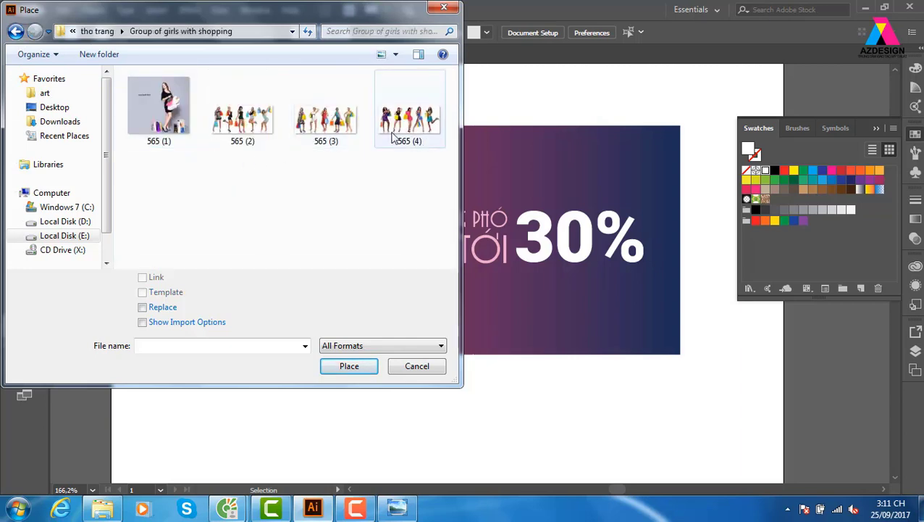
pyautogui.click(15, 31)
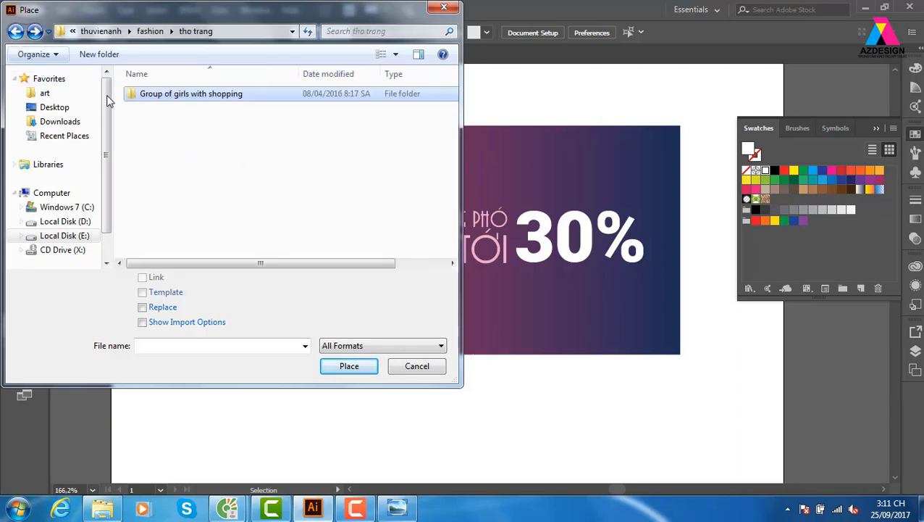
pyautogui.click(15, 31)
# Step: Pick the black-dress model photo in the fashion folder, with Link on, for placing
pyautogui.moveTo(452, 85); pyautogui.dragTo(460, 125)
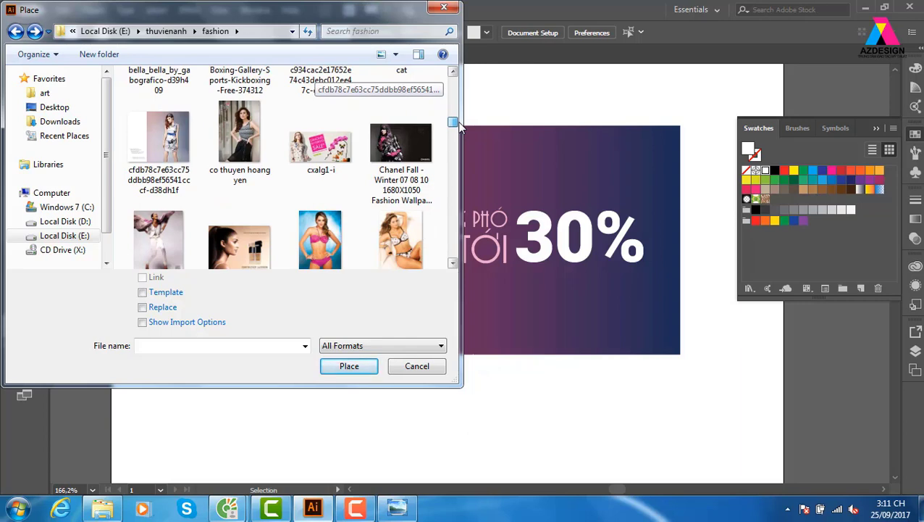
pyautogui.moveTo(459, 123); pyautogui.dragTo(462, 133)
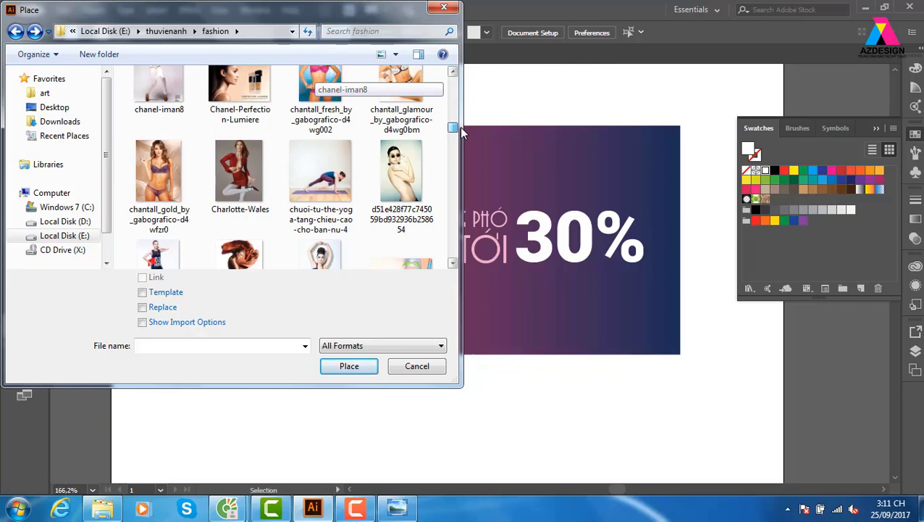
pyautogui.click(242, 168)
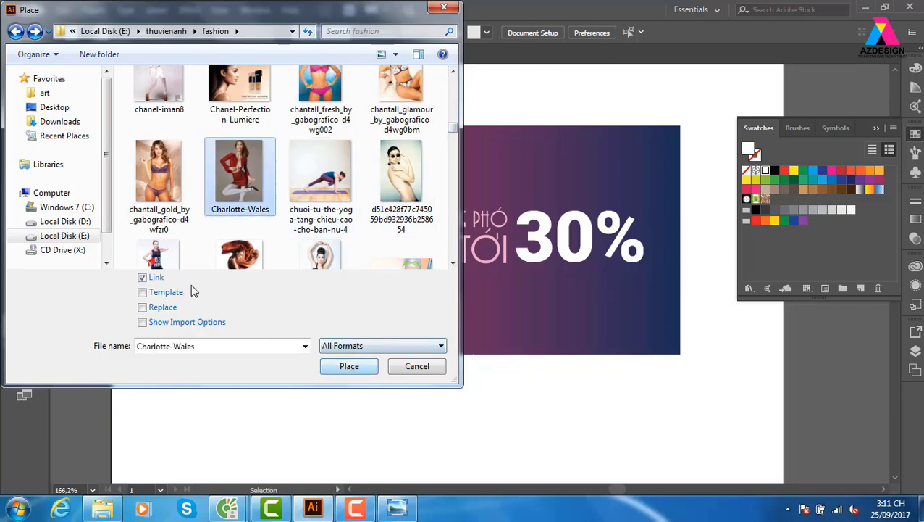
pyautogui.click(154, 257)
pyautogui.click(349, 366)
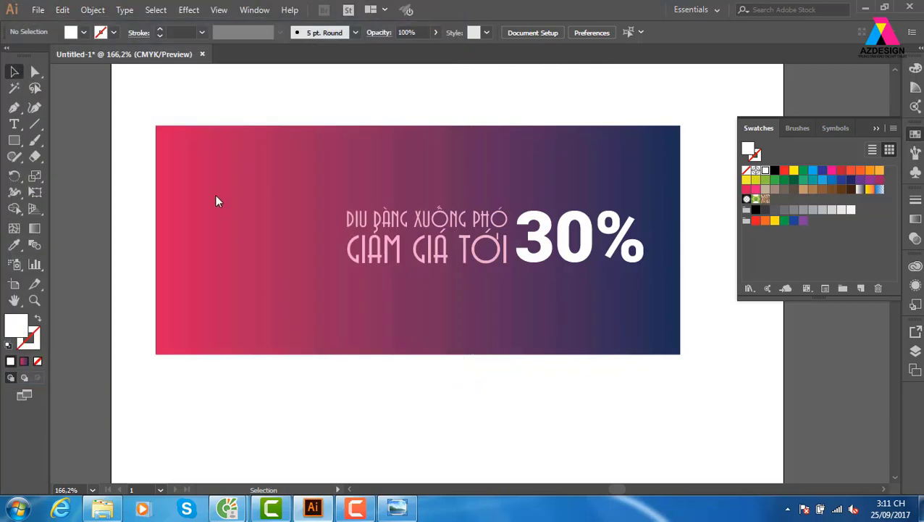
pyautogui.moveTo(156, 126); pyautogui.dragTo(385, 355)
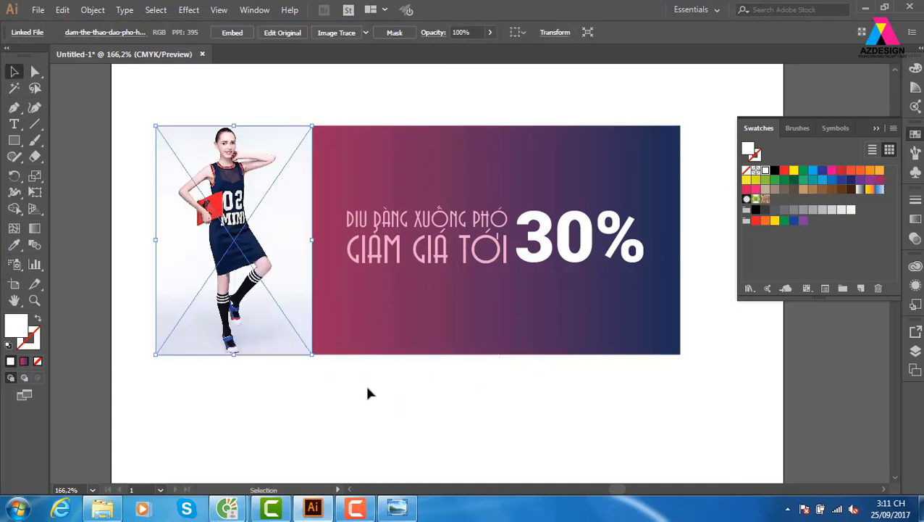
pyautogui.click(701, 374)
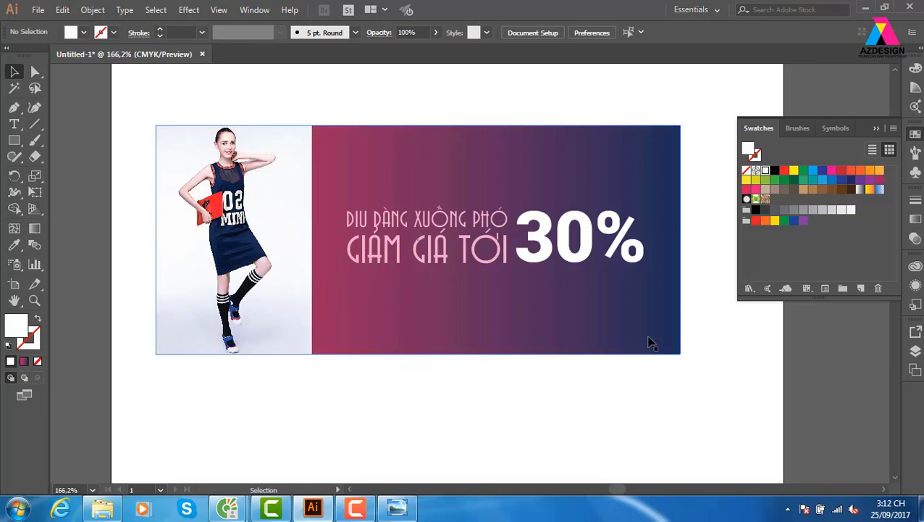
pyautogui.hotkey('ctrl', '1')
pyautogui.moveTo(543, 302); pyautogui.dragTo(394, 361)
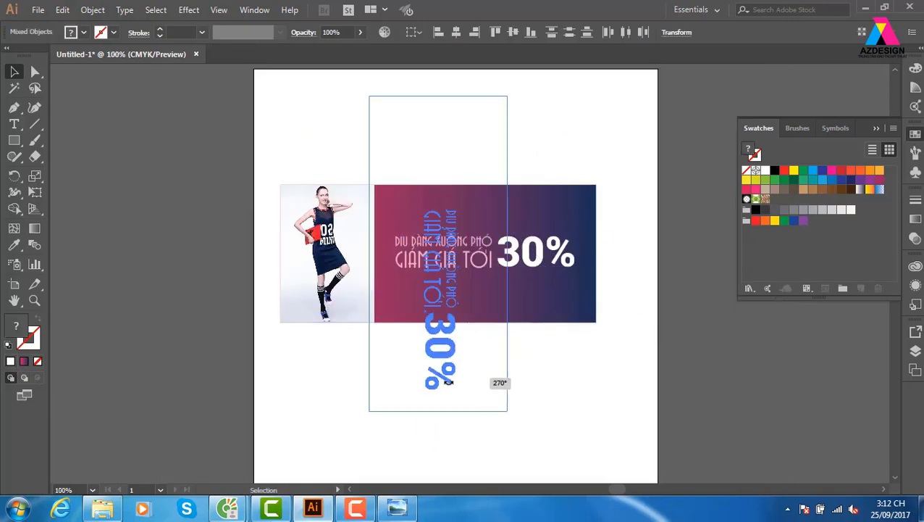
pyautogui.moveTo(601, 176); pyautogui.dragTo(503, 374)
pyautogui.moveTo(321, 252); pyautogui.dragTo(415, 157)
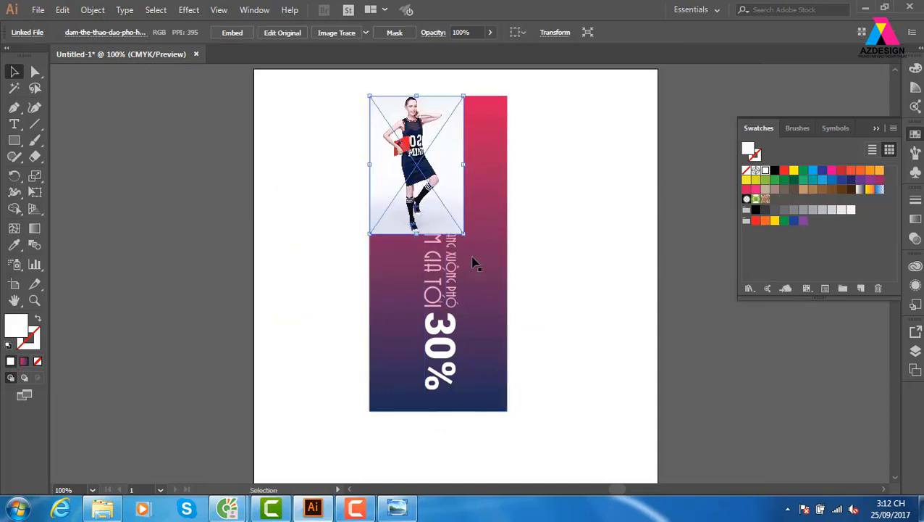
pyautogui.hotkey('ctrl', 'z')
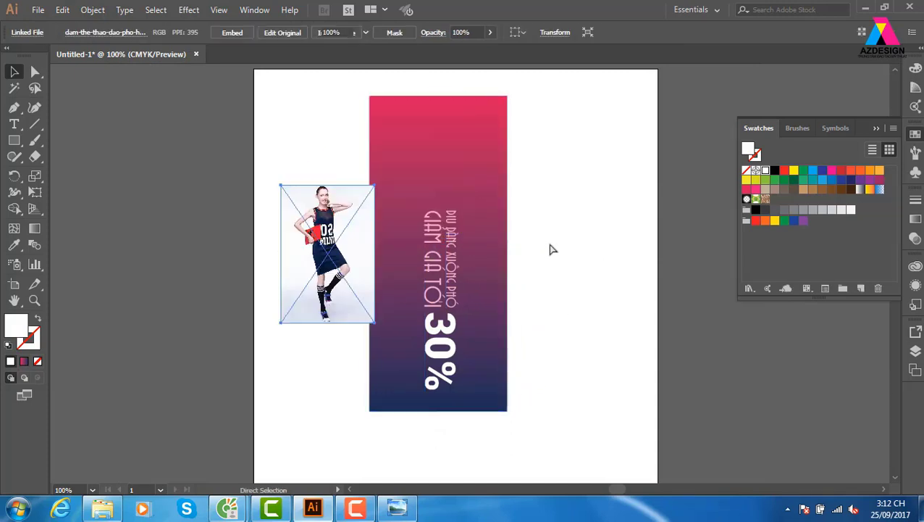
pyautogui.hotkey('ctrl', 'z')
pyautogui.hotkey('ctrl', 'z')
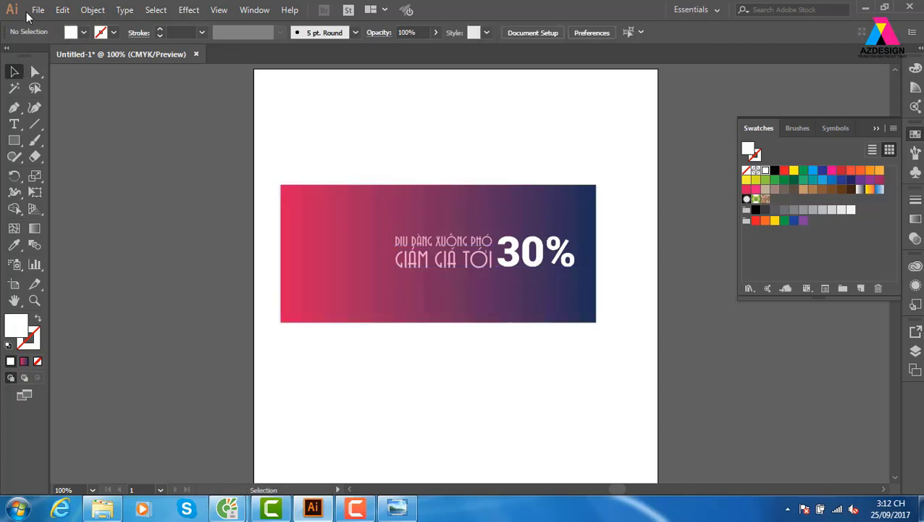
# Step: Scroll the fashion folder in the Place dialog and place the denim-shirt, black-hat model photo
pyautogui.click(35, 10)
pyautogui.click(129, 232)
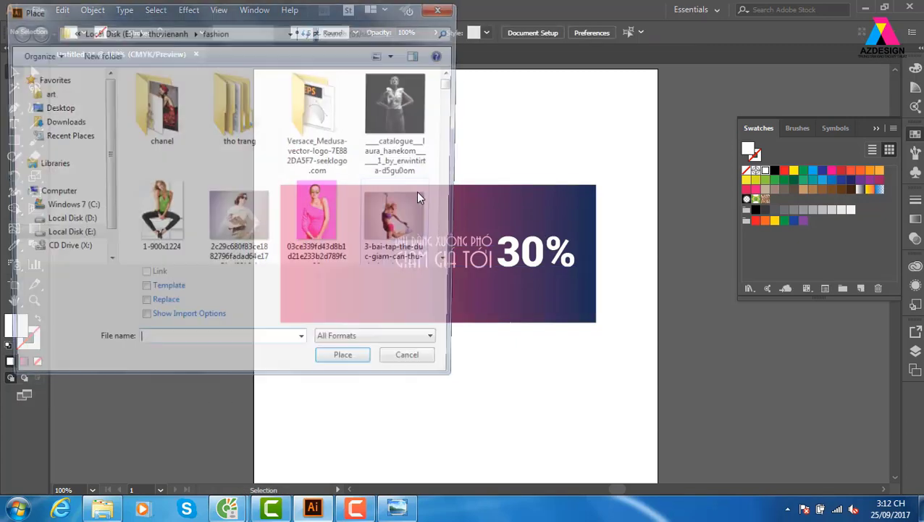
pyautogui.moveTo(454, 84)
pyautogui.mouseDown()
pyautogui.moveTo(451, 253)
pyautogui.moveTo(451, 212)
pyautogui.mouseUp()
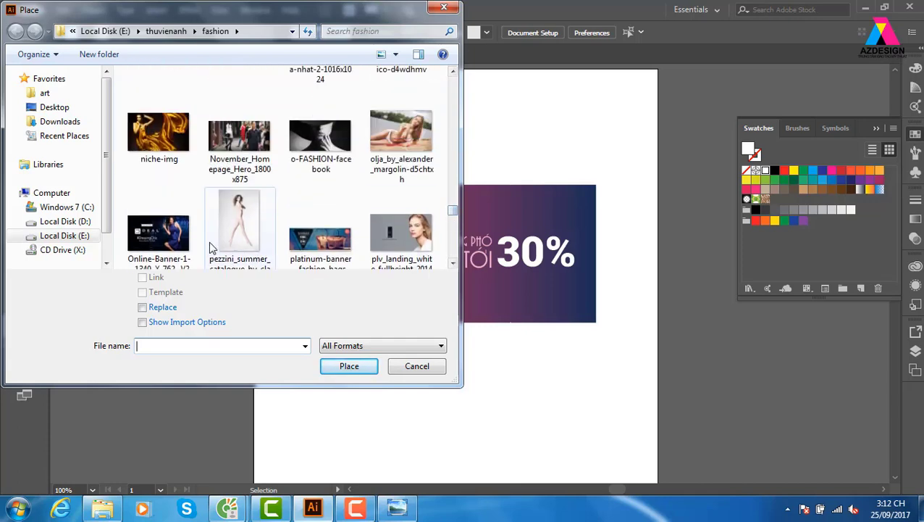
pyautogui.click(453, 74)
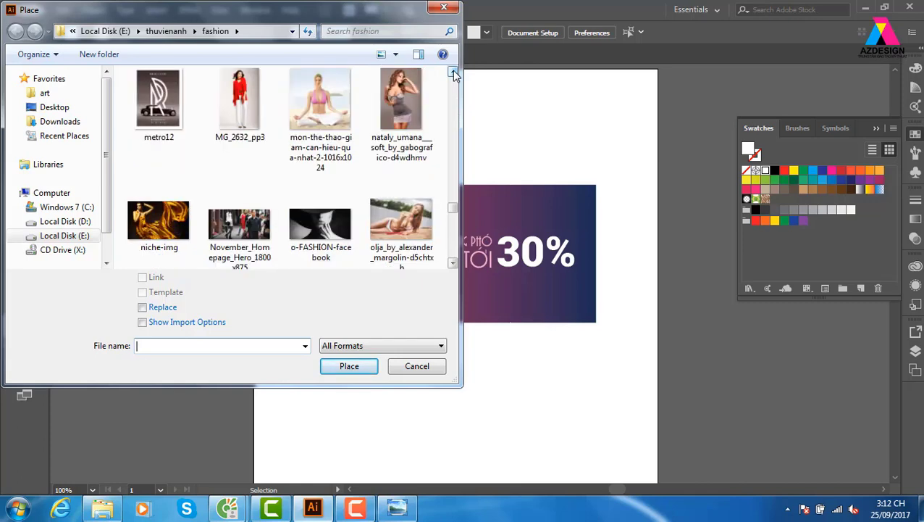
pyautogui.click(453, 74)
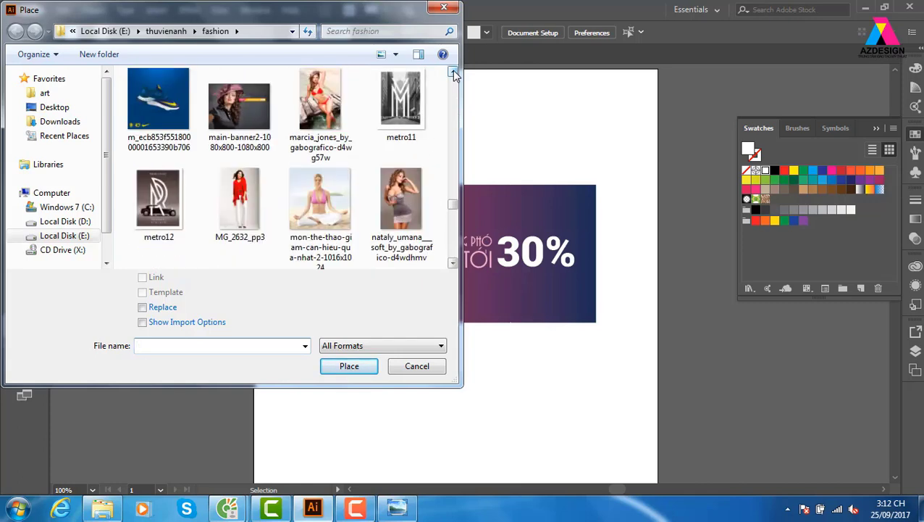
pyautogui.click(453, 74)
pyautogui.click(453, 74)
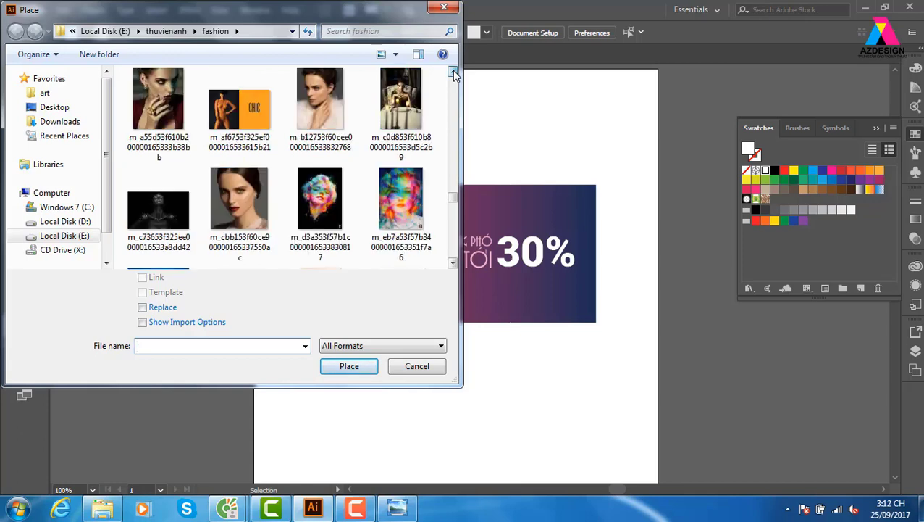
pyautogui.click(452, 74)
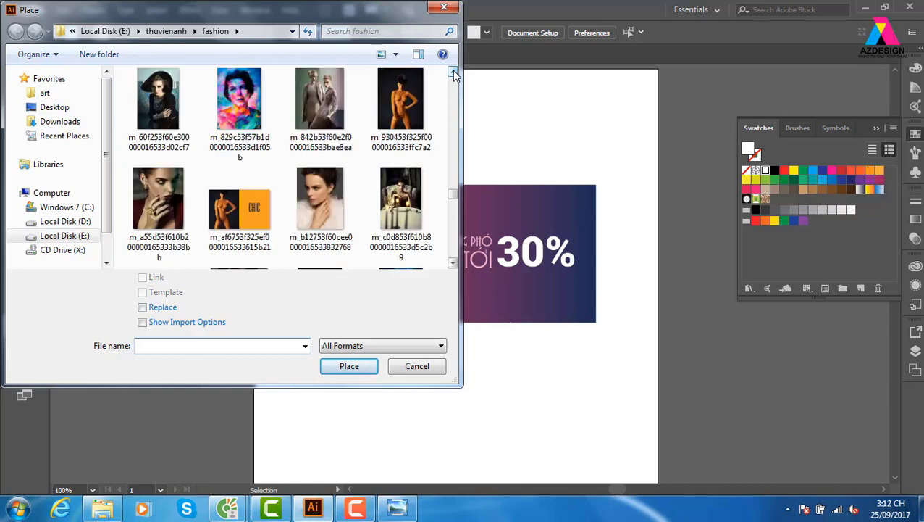
pyautogui.click(453, 74)
pyautogui.click(453, 74)
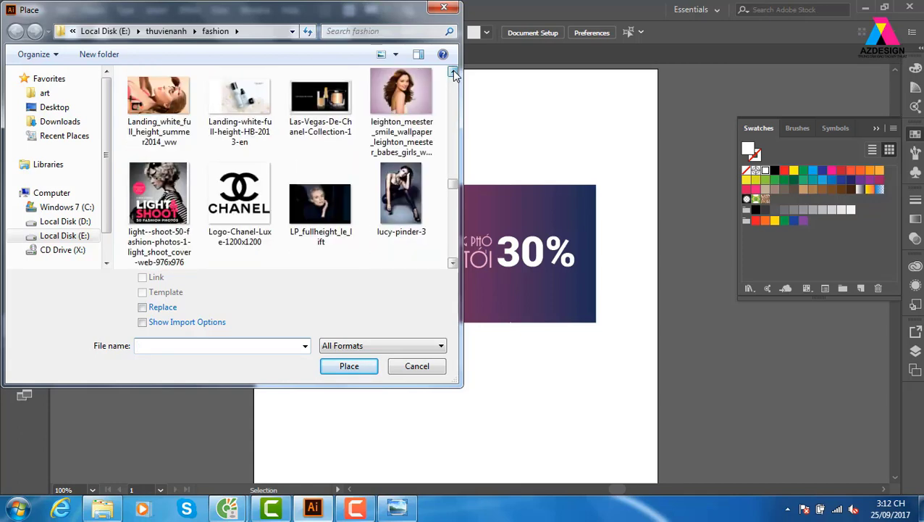
pyautogui.click(453, 74)
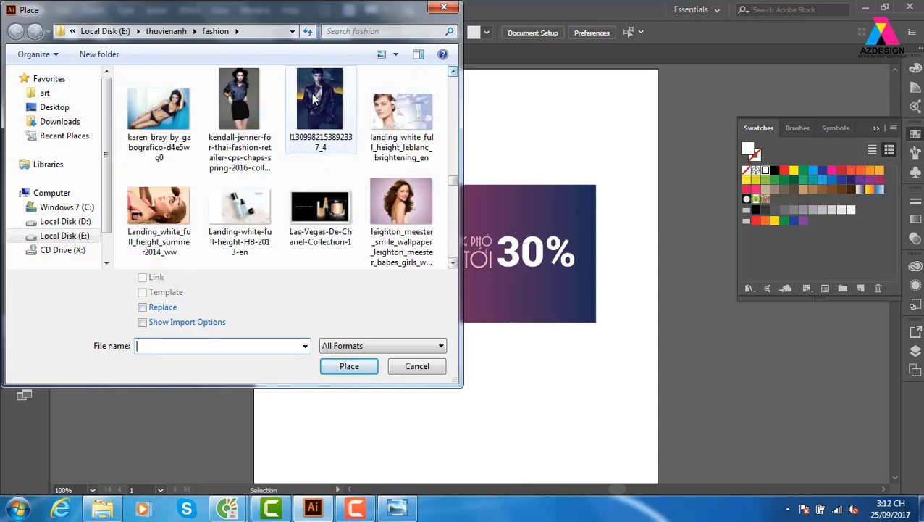
pyautogui.click(239, 109)
pyautogui.click(345, 366)
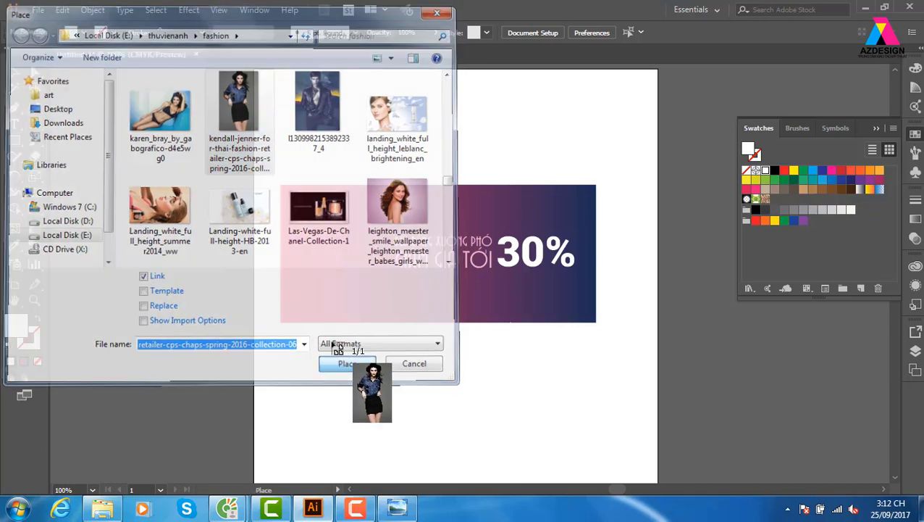
# Step: Place the photo in front at the banner's left and make the gradient rectangle narrower and taller
pyautogui.moveTo(282, 186); pyautogui.dragTo(371, 322)
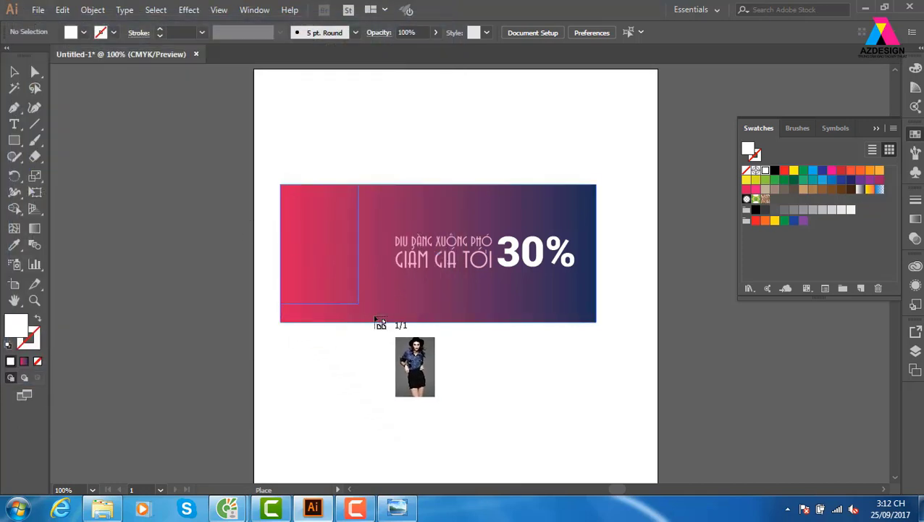
pyautogui.hotkey('ctrl', 'shift', ']')
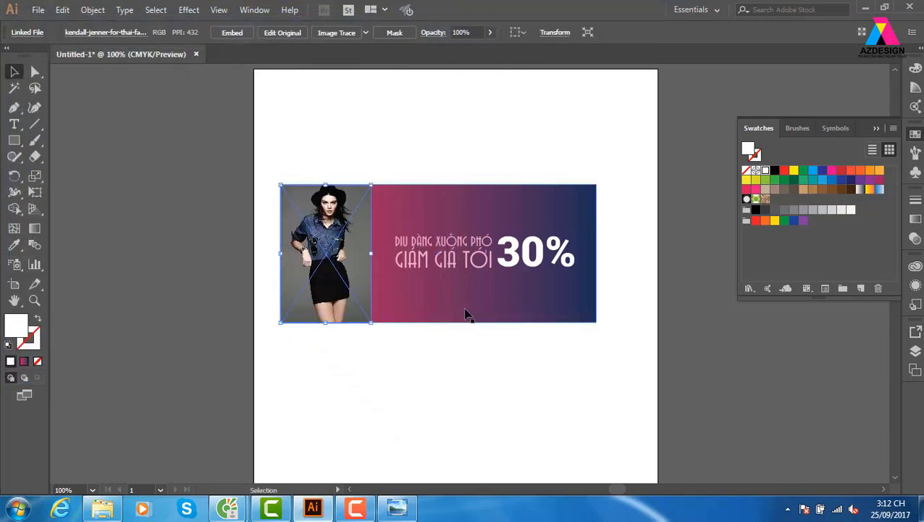
pyautogui.click(467, 314)
pyautogui.moveTo(597, 253); pyautogui.dragTo(483, 253)
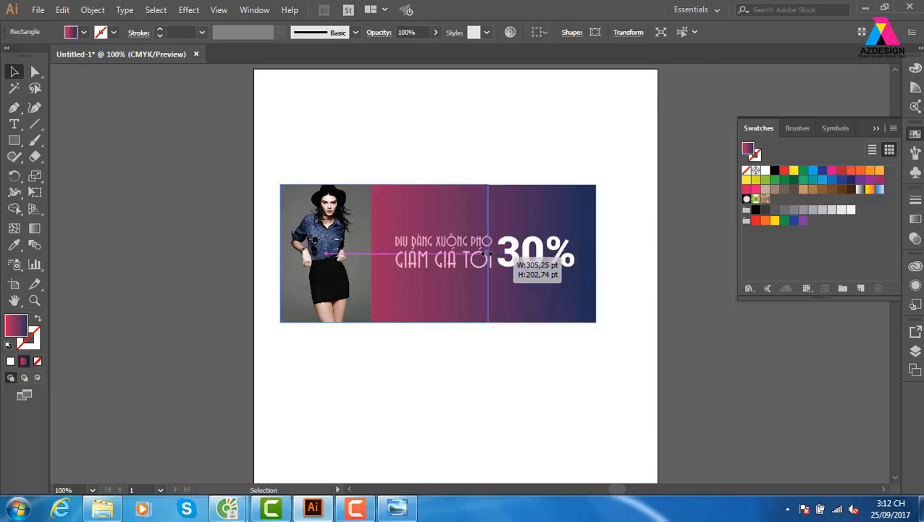
pyautogui.moveTo(381, 324); pyautogui.dragTo(386, 355)
# Step: Scale the photo to the banner's full height of about 235 pt and zoom in on it
pyautogui.click(362, 315)
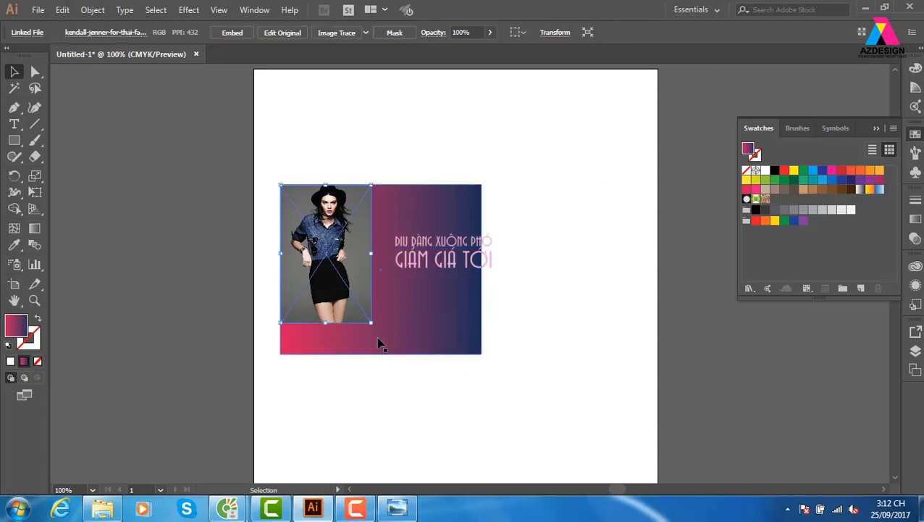
pyautogui.moveTo(373, 325); pyautogui.dragTo(392, 354)
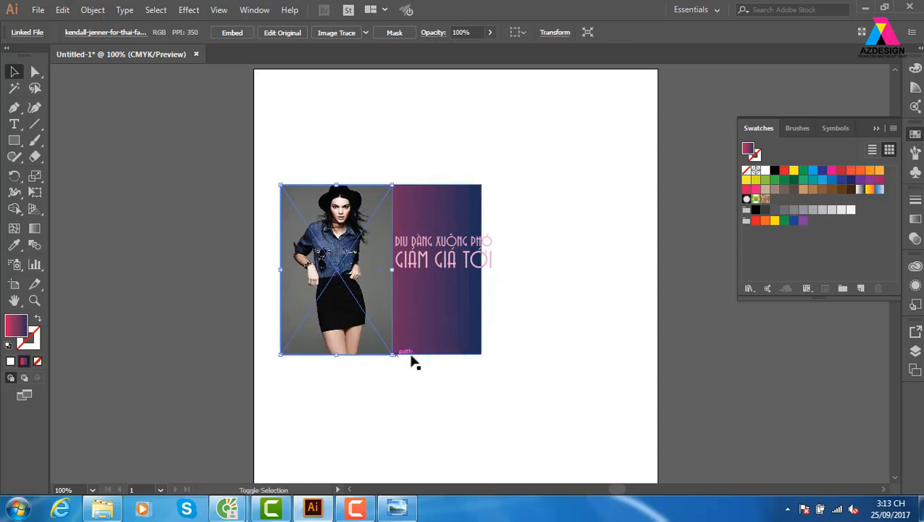
pyautogui.click(536, 332)
pyautogui.moveTo(201, 135); pyautogui.dragTo(565, 391)
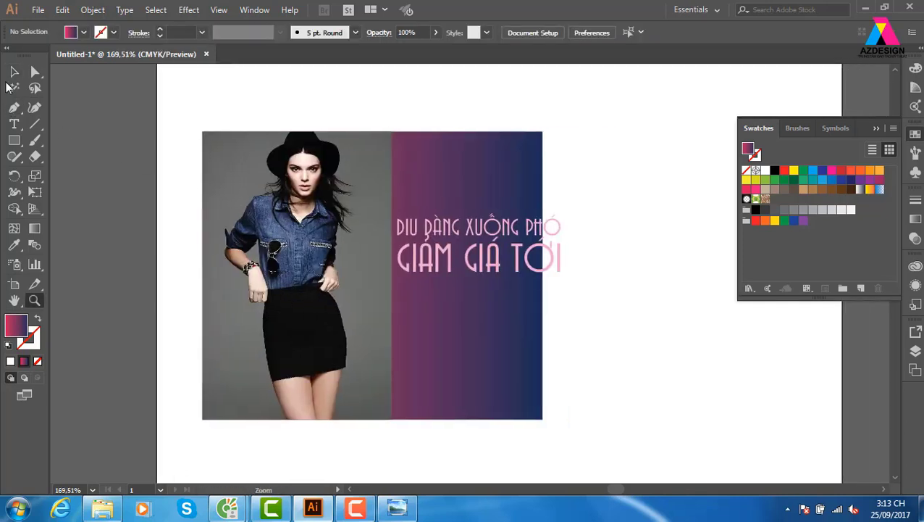
# Step: Move the pink headline over the photo, bring it forward, and paste the 30% text onto the banner
pyautogui.click(14, 71)
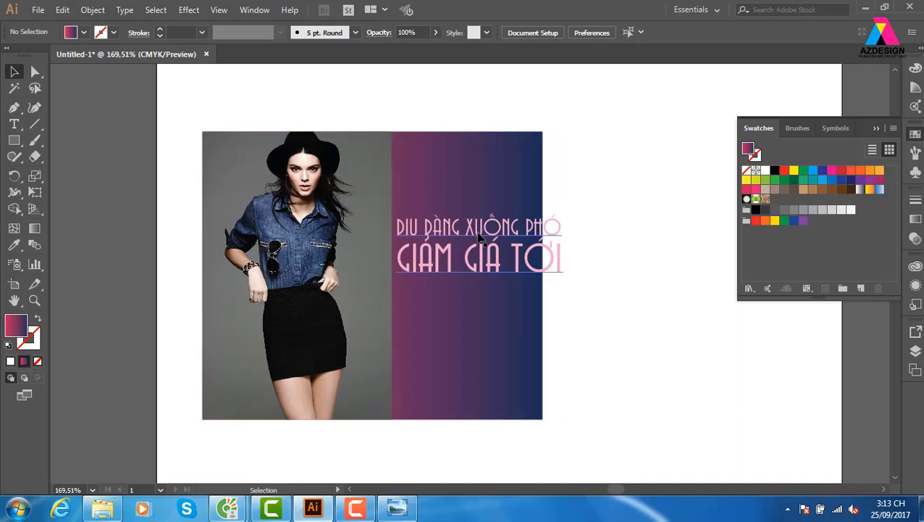
pyautogui.moveTo(479, 233); pyautogui.dragTo(391, 257)
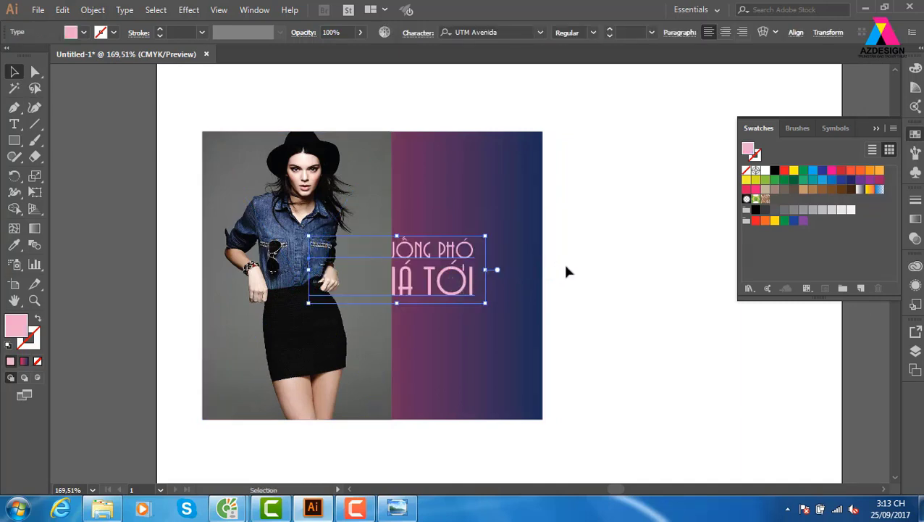
pyautogui.hotkey('ctrl', 'shift', ']')
pyautogui.hotkey('ctrl', 'v')
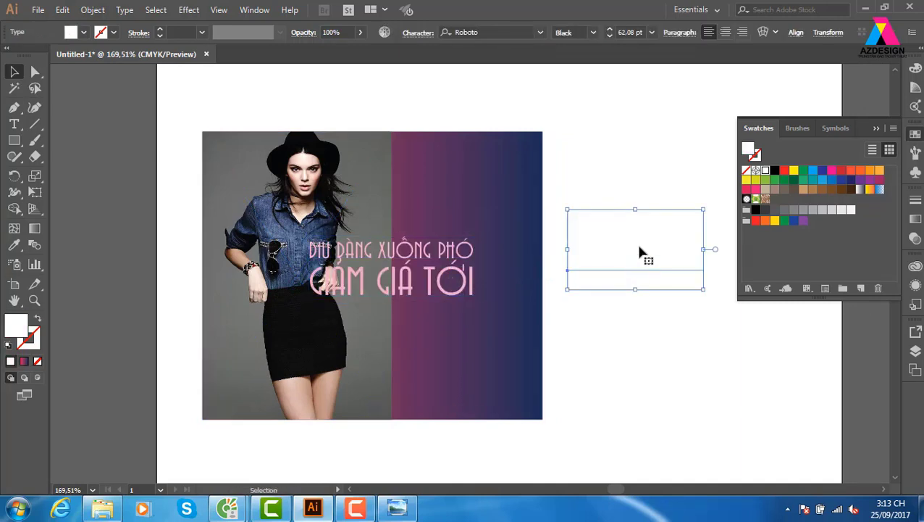
pyautogui.moveTo(636, 246); pyautogui.dragTo(428, 335)
# Step: Bring the 30% text to the front and try shifting and shrinking the pink headline, then undo
pyautogui.click(606, 319)
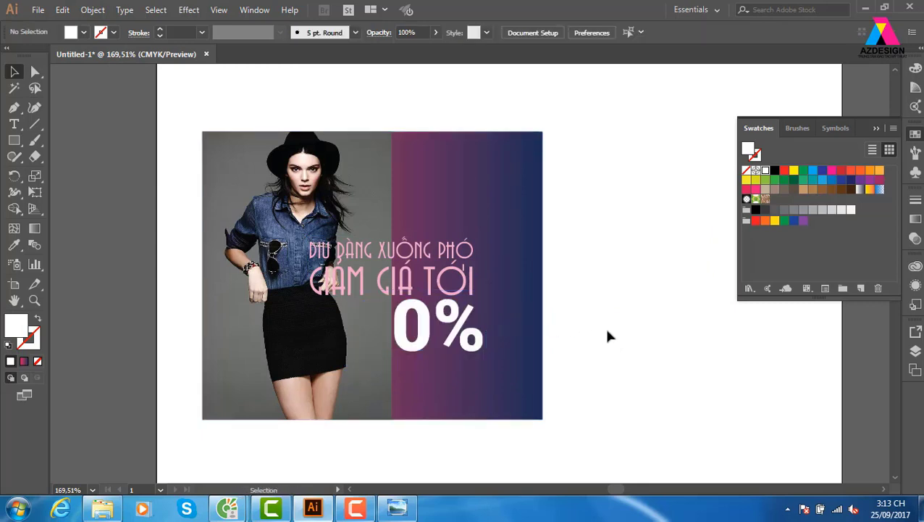
pyautogui.click(473, 337)
pyautogui.hotkey('ctrl', 'shift', ']')
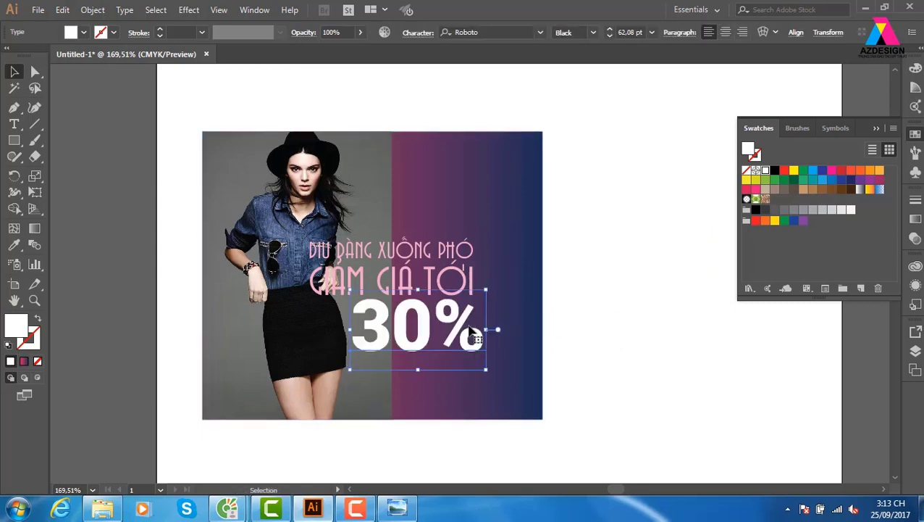
pyautogui.click(548, 306)
pyautogui.moveTo(462, 277); pyautogui.dragTo(492, 277)
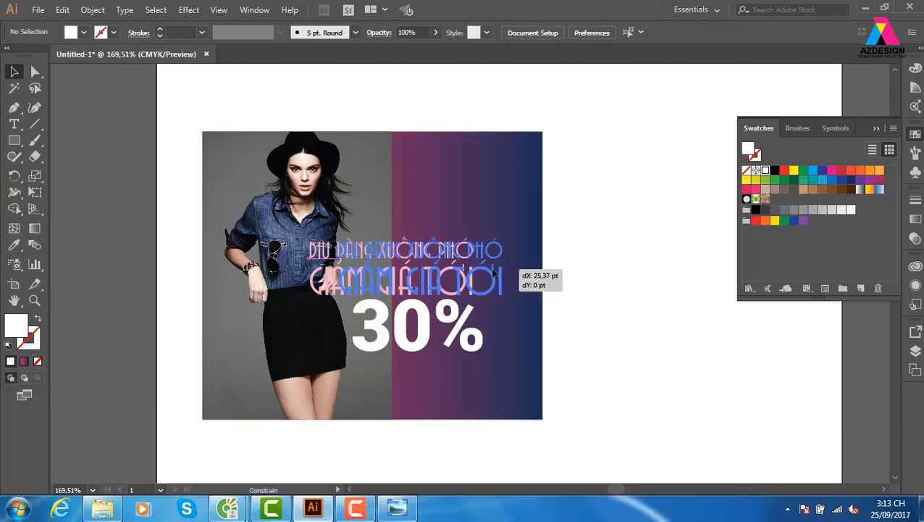
pyautogui.moveTo(514, 237); pyautogui.dragTo(495, 241)
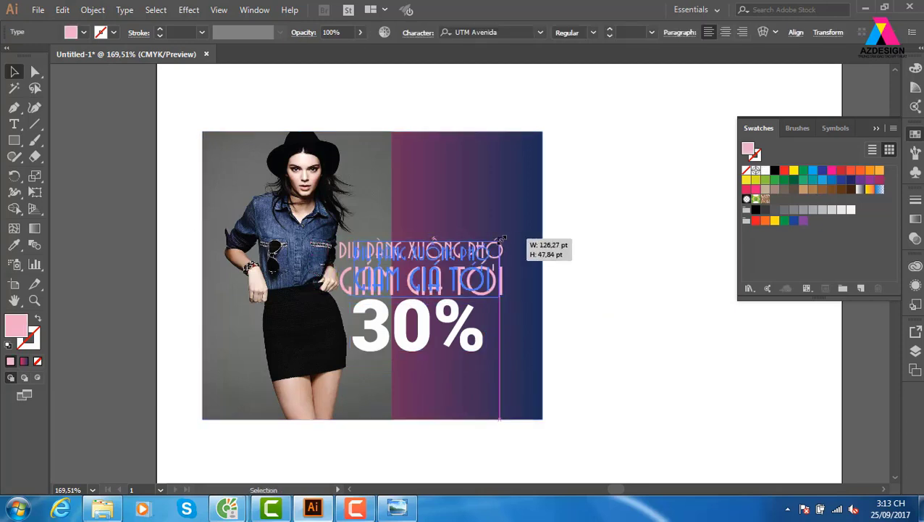
pyautogui.click(584, 264)
pyautogui.moveTo(462, 322); pyautogui.dragTo(499, 341)
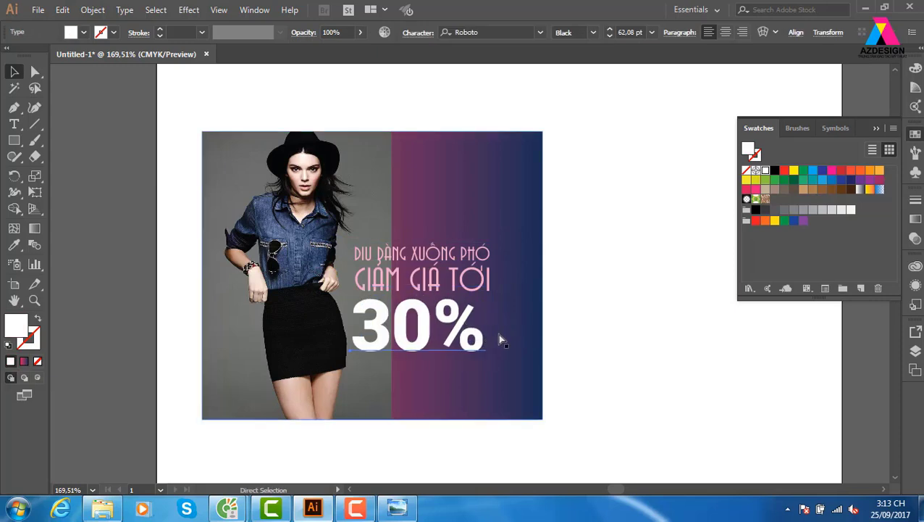
pyautogui.hotkey('ctrl', 'z')
pyautogui.hotkey('ctrl', 'z')
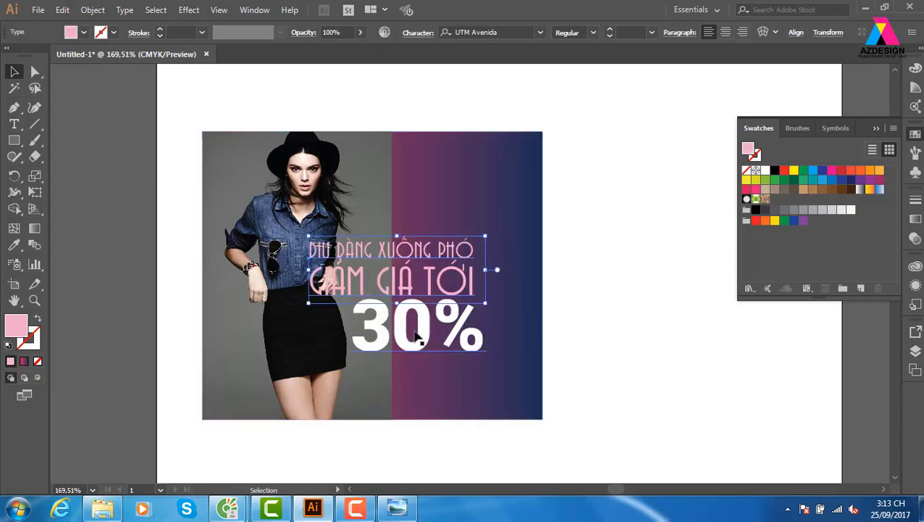
# Step: Reposition the 30% text beneath the pink headline and check the headline's text
pyautogui.moveTo(408, 337); pyautogui.dragTo(542, 275)
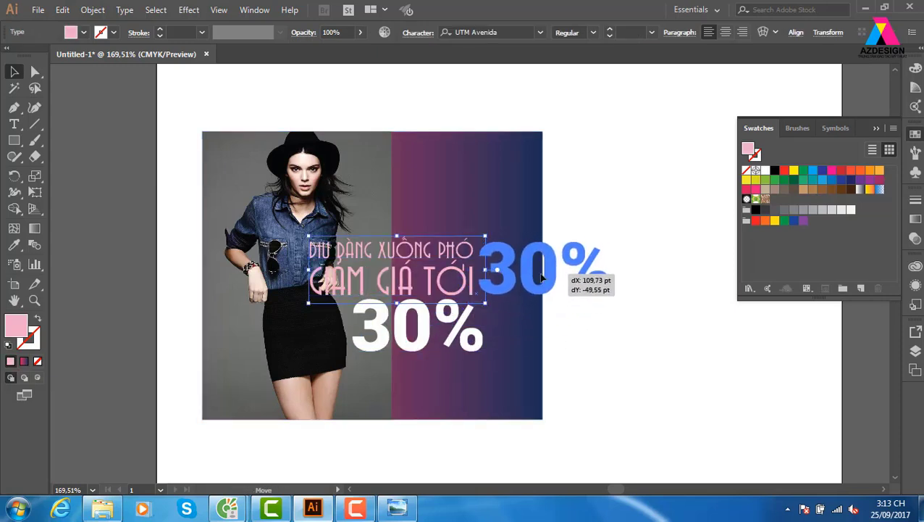
pyautogui.moveTo(542, 276); pyautogui.dragTo(374, 334)
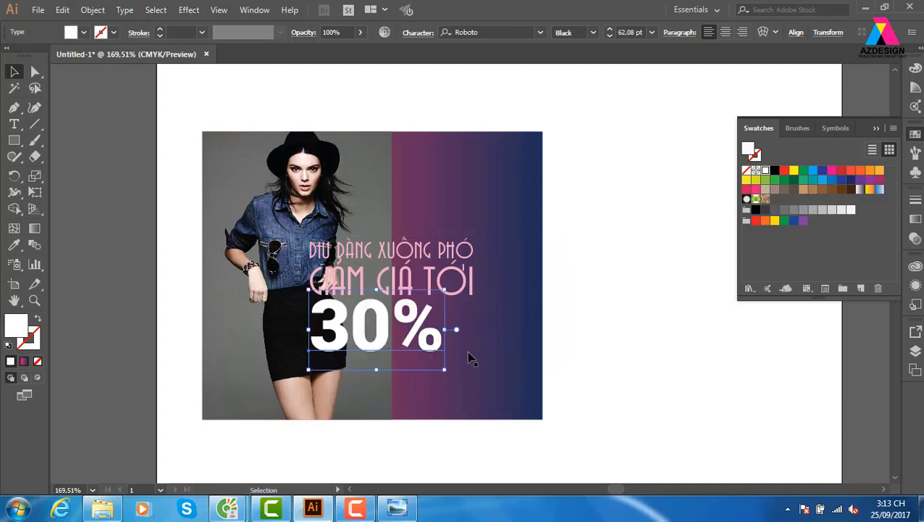
pyautogui.click(623, 301)
pyautogui.click(417, 274)
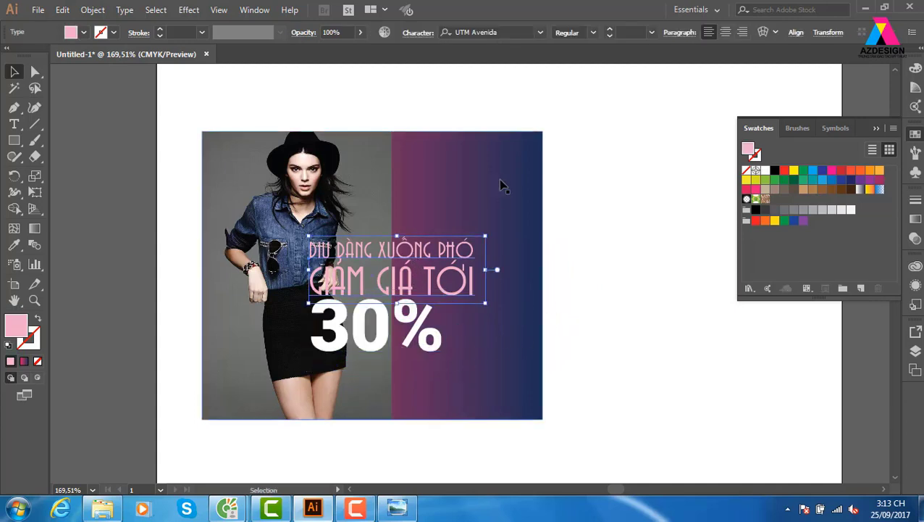
pyautogui.doubleClick(433, 250)
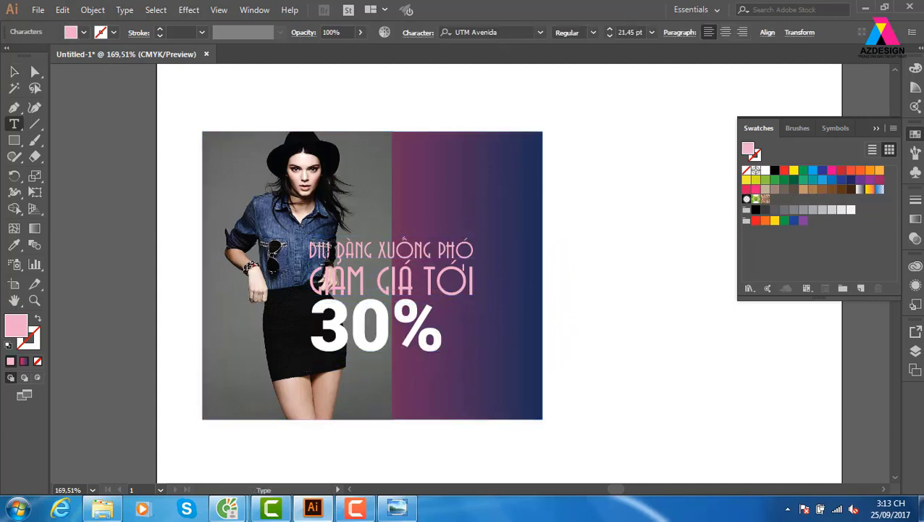
pyautogui.press('Escape')
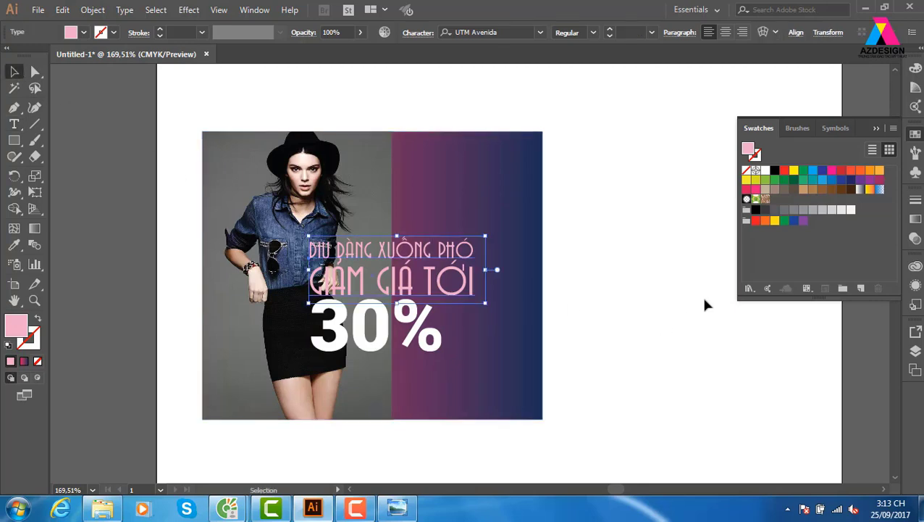
pyautogui.click(705, 301)
# Step: Shift the pink headline right onto the gradient and set the white 30% lower beneath it
pyautogui.click(405, 266)
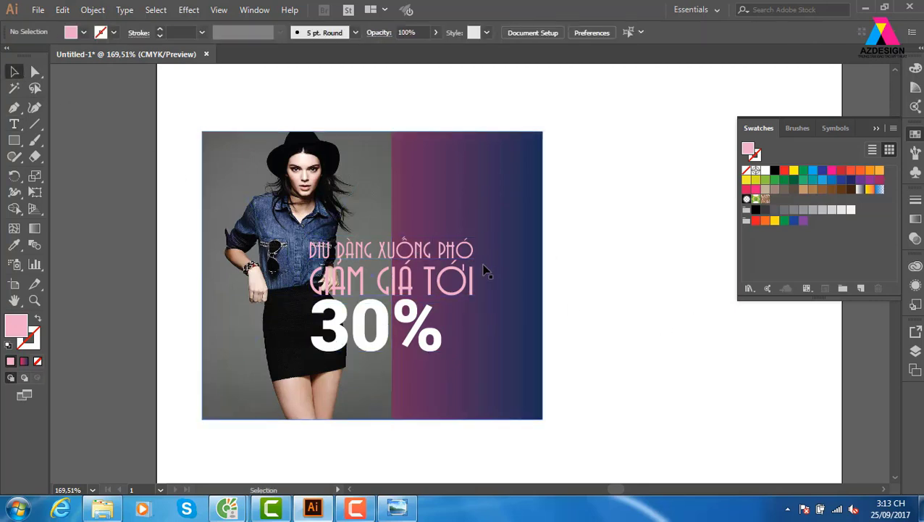
pyautogui.moveTo(452, 258); pyautogui.dragTo(495, 264)
pyautogui.moveTo(507, 260); pyautogui.dragTo(507, 260)
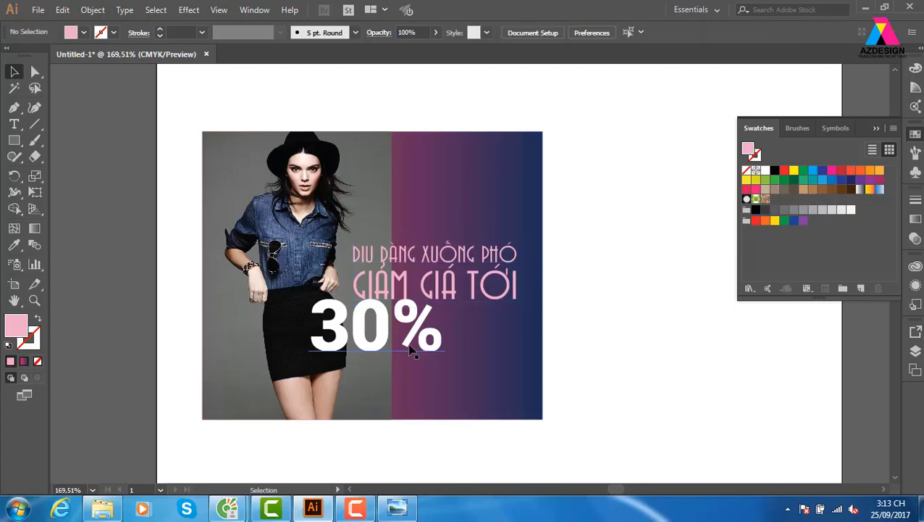
pyautogui.moveTo(398, 334); pyautogui.dragTo(476, 339)
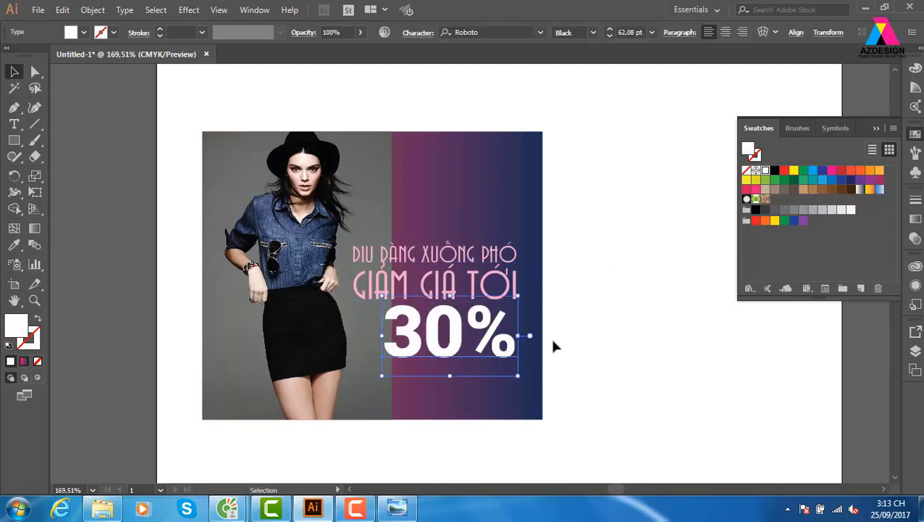
pyautogui.click(615, 346)
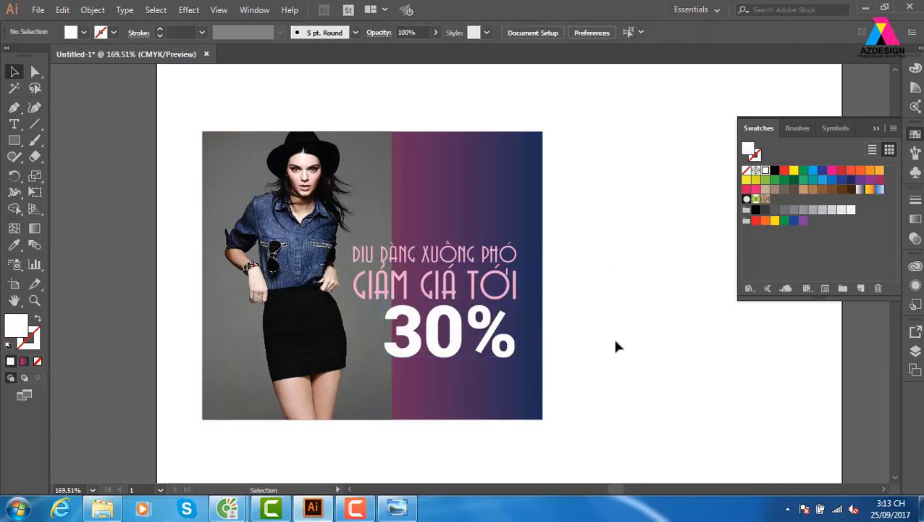
pyautogui.click(419, 351)
pyautogui.hotkey('ctrl', 'shift', 'a')
pyautogui.moveTo(434, 345)
pyautogui.mouseDown()
pyautogui.moveTo(348, 292)
pyautogui.moveTo(389, 220)
pyautogui.moveTo(406, 401)
pyautogui.mouseUp()
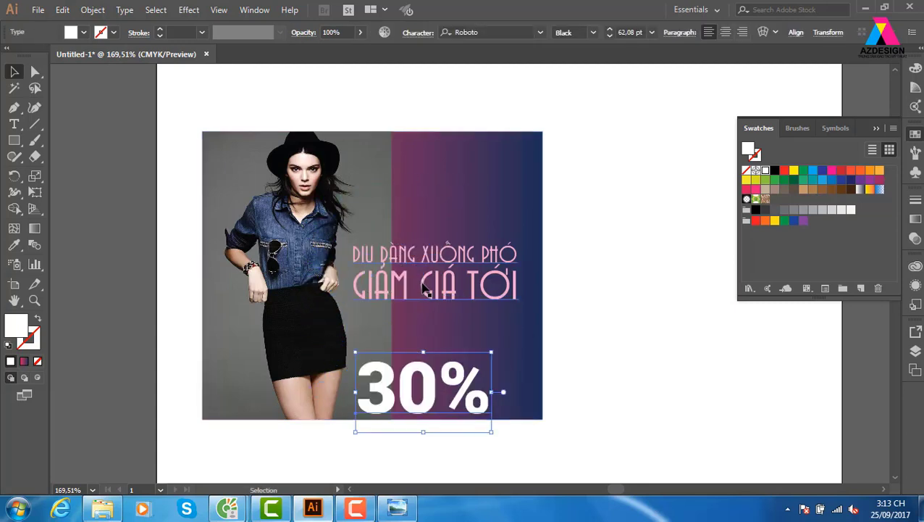
# Step: Set the headline's first line, DỊU DÀNG XUỐNG PHỐ, to Roboto Thin
pyautogui.click(430, 265)
pyautogui.doubleClick(369, 255)
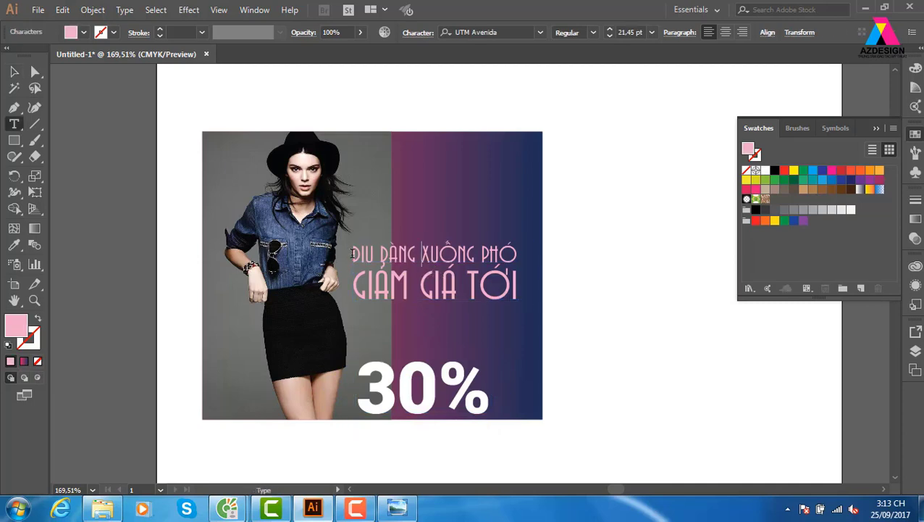
pyautogui.moveTo(352, 253); pyautogui.dragTo(564, 256)
pyautogui.click(488, 33)
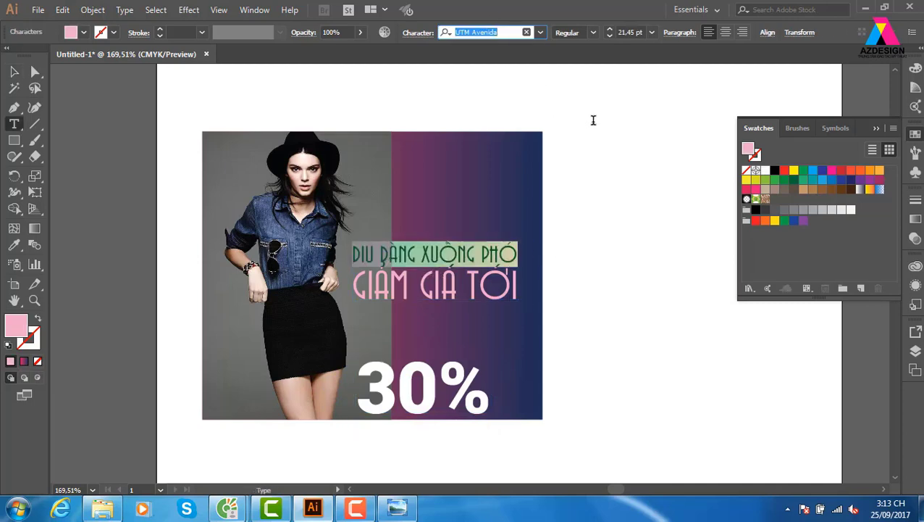
pyautogui.write('RO')
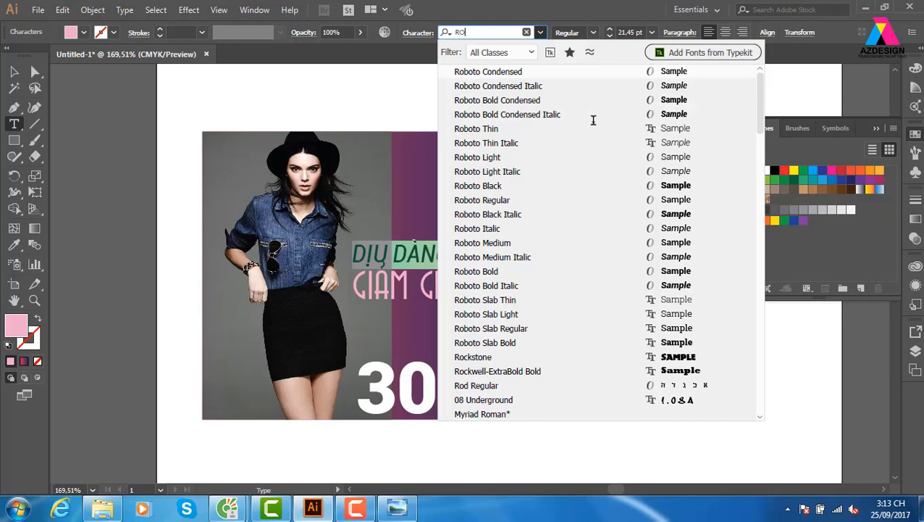
pyautogui.press('Return')
pyautogui.click(595, 34)
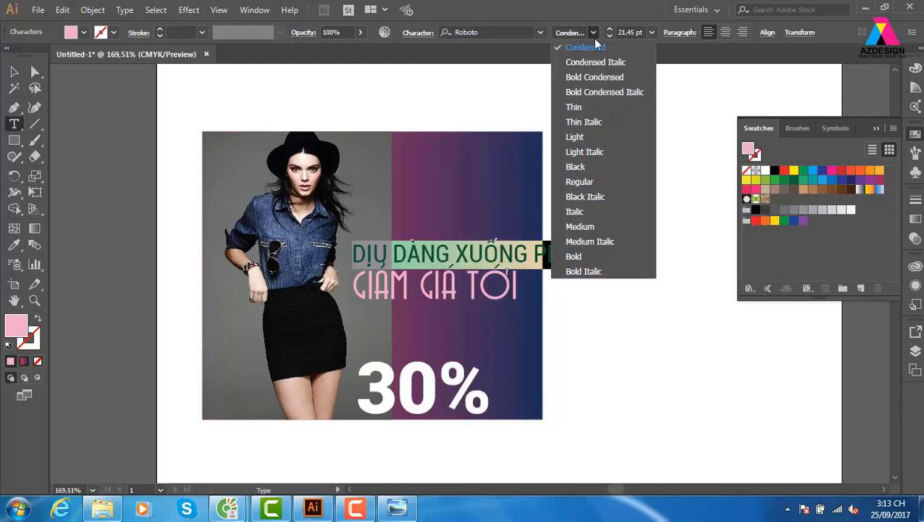
pyautogui.click(585, 108)
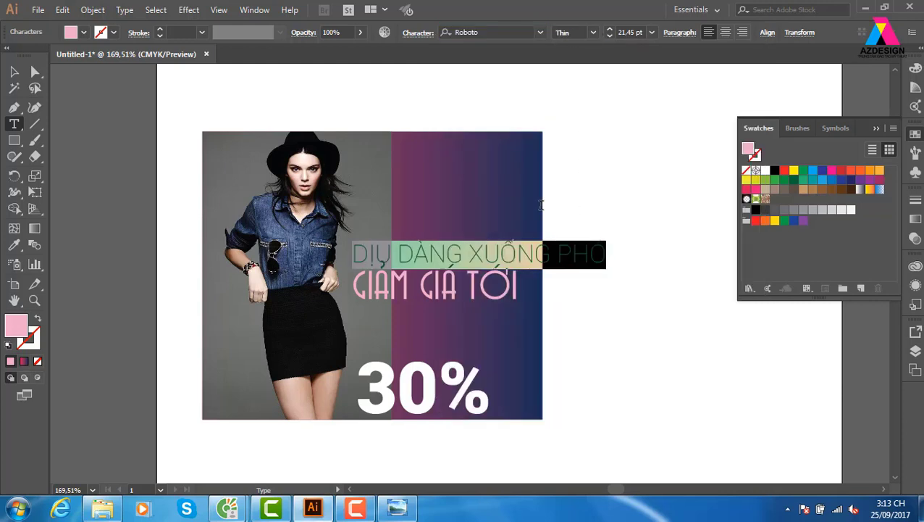
# Step: Reduce that first headline line to 14 pt
pyautogui.hotkey('ctrl', 'shift', ',')
pyautogui.hotkey('ctrl', 'shift', ',')
pyautogui.hotkey('ctrl', 'shift', ',')
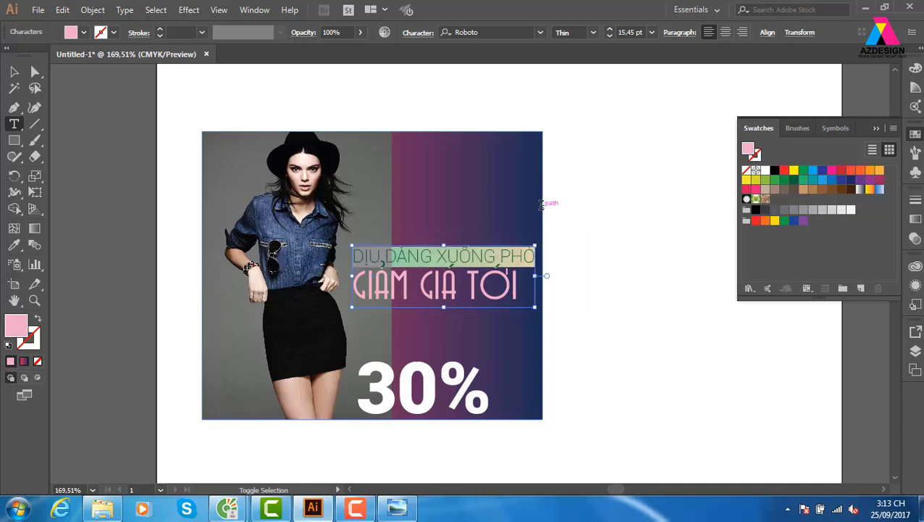
pyautogui.hotkey('ctrl', 'shift', ',')
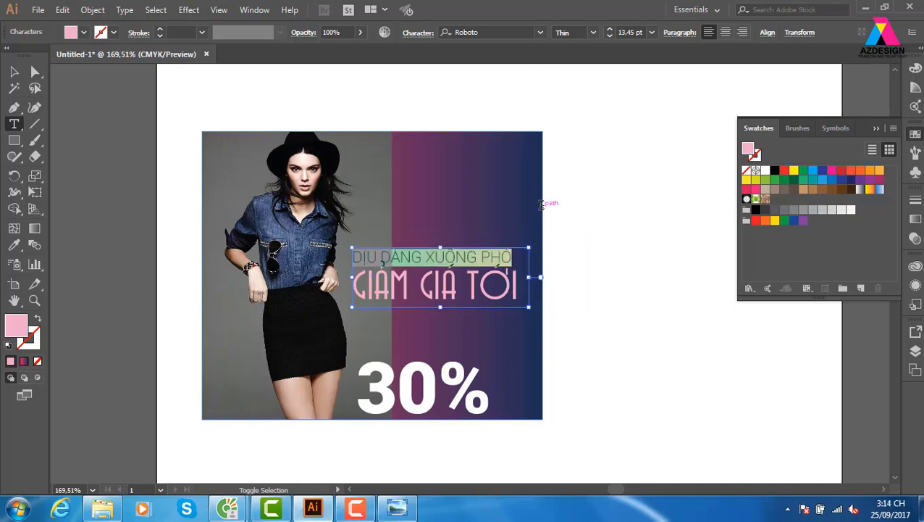
pyautogui.hotkey('ctrl', 'shift', '.')
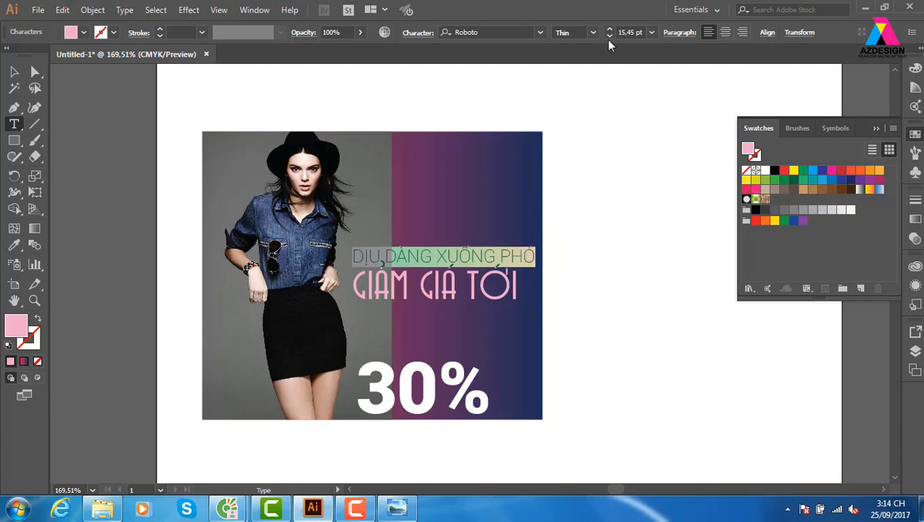
pyautogui.click(652, 32)
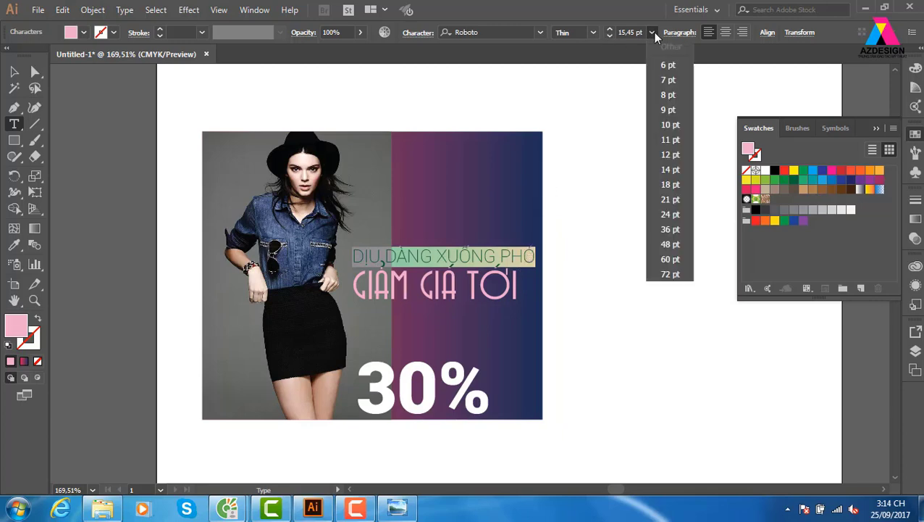
pyautogui.click(672, 173)
# Step: Move the 30% text up beneath the headline and enlarge it
pyautogui.click(13, 71)
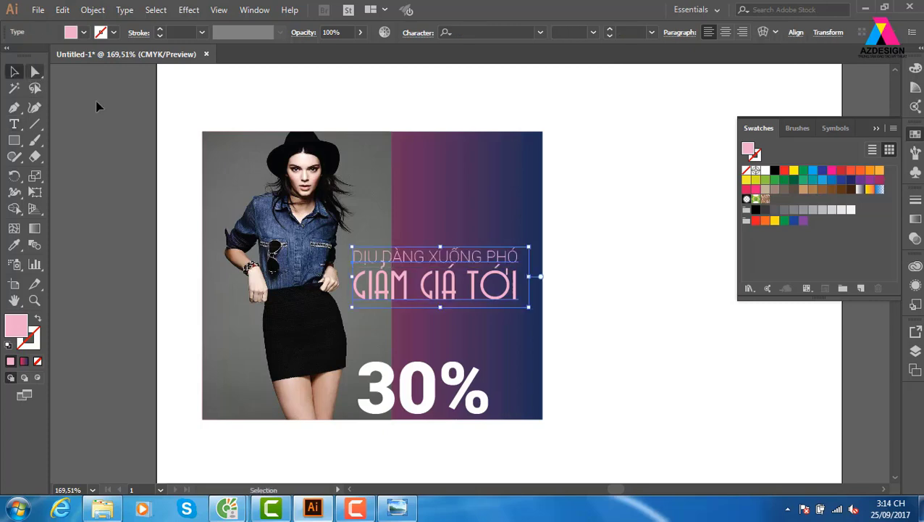
pyautogui.click(590, 269)
pyautogui.moveTo(426, 381); pyautogui.dragTo(423, 321)
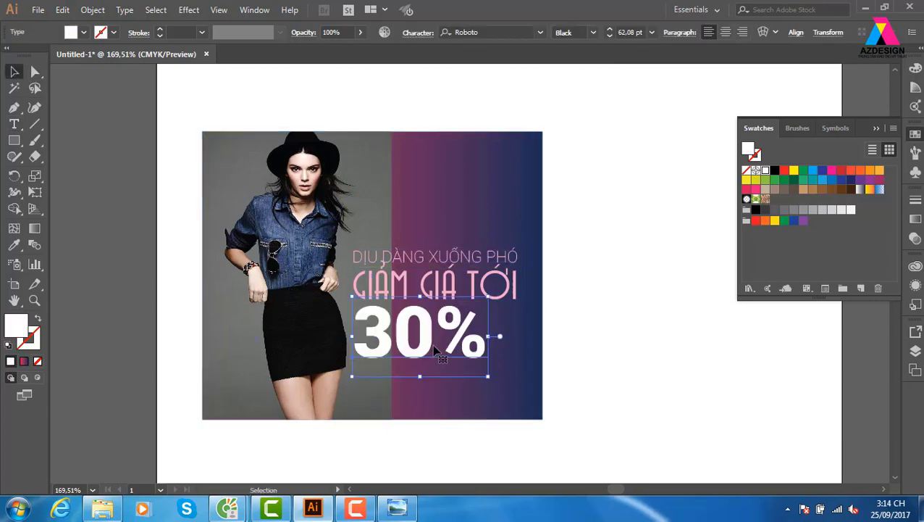
pyautogui.moveTo(489, 378); pyautogui.dragTo(533, 398)
pyautogui.click(608, 363)
# Step: Scale the GIẢM GIÁ TỚI heading and 30% down together and move them onto the gradient
pyautogui.click(504, 290)
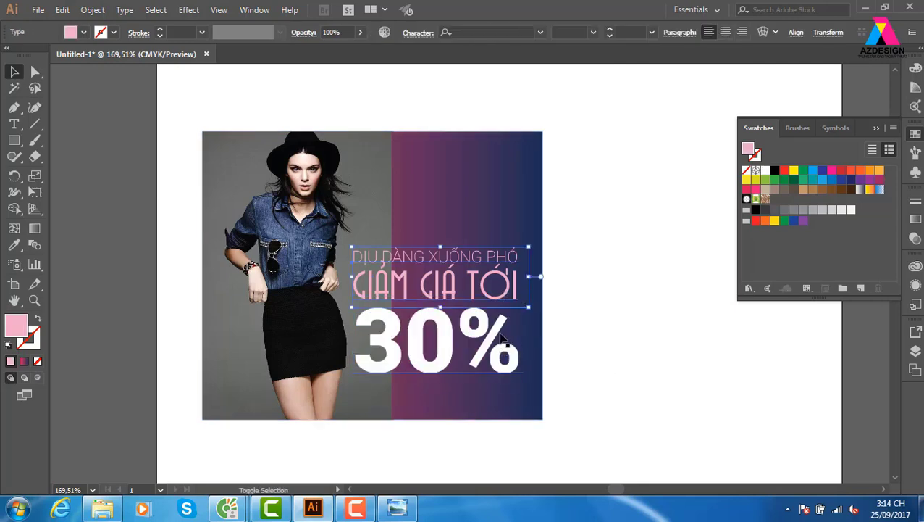
pyautogui.keyDown('shift'); pyautogui.click(504, 340); pyautogui.keyUp('shift')
pyautogui.moveTo(523, 245); pyautogui.dragTo(496, 275)
pyautogui.moveTo(446, 304)
pyautogui.mouseDown()
pyautogui.moveTo(461, 280)
pyautogui.moveTo(468, 290)
pyautogui.mouseUp()
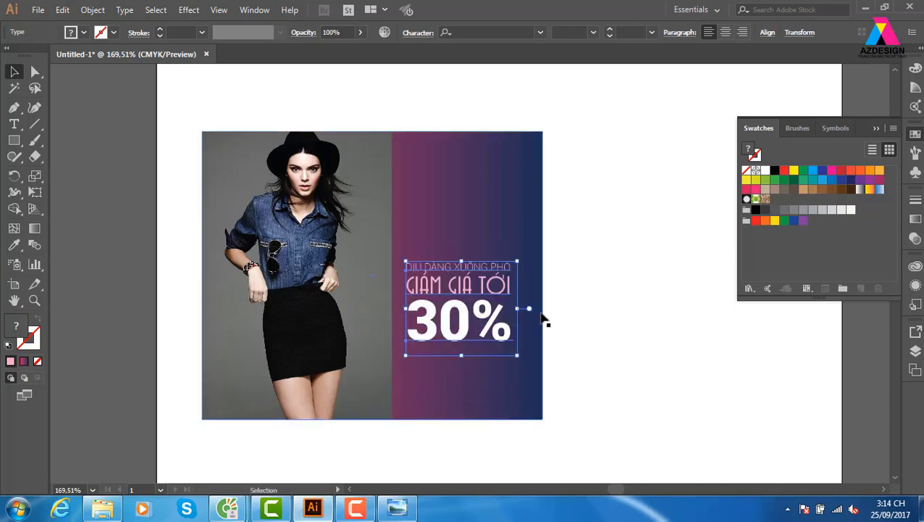
pyautogui.click(595, 300)
pyautogui.click(369, 213)
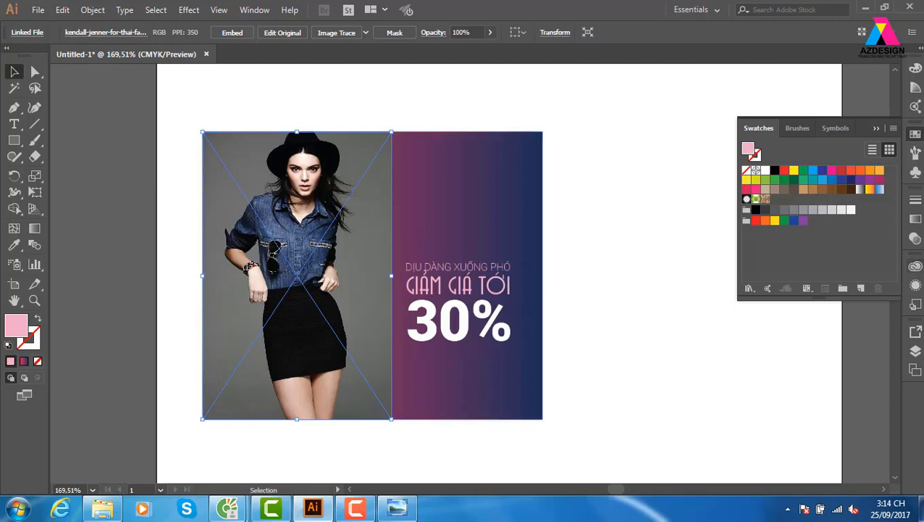
# Step: Give the photo an unclipped opacity mask containing a white-to-black gradient rectangle
pyautogui.click(915, 238)
pyautogui.click(821, 251)
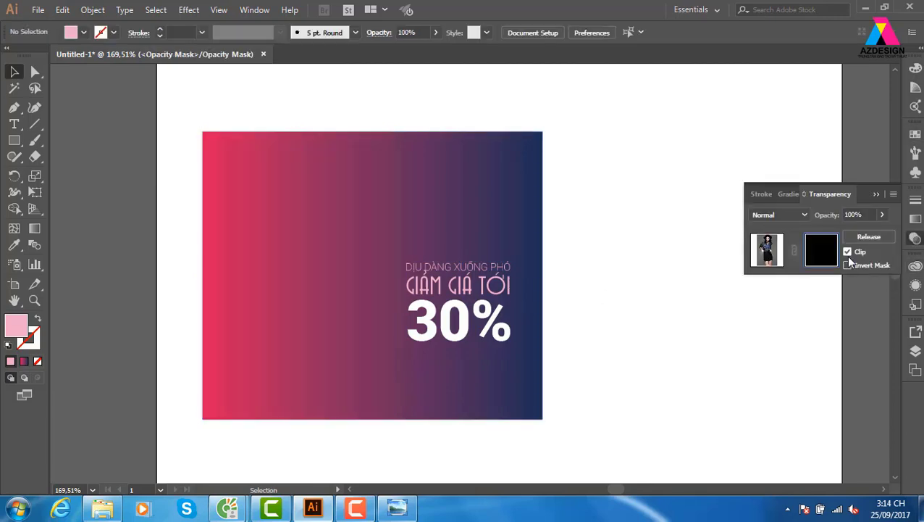
pyautogui.click(848, 251)
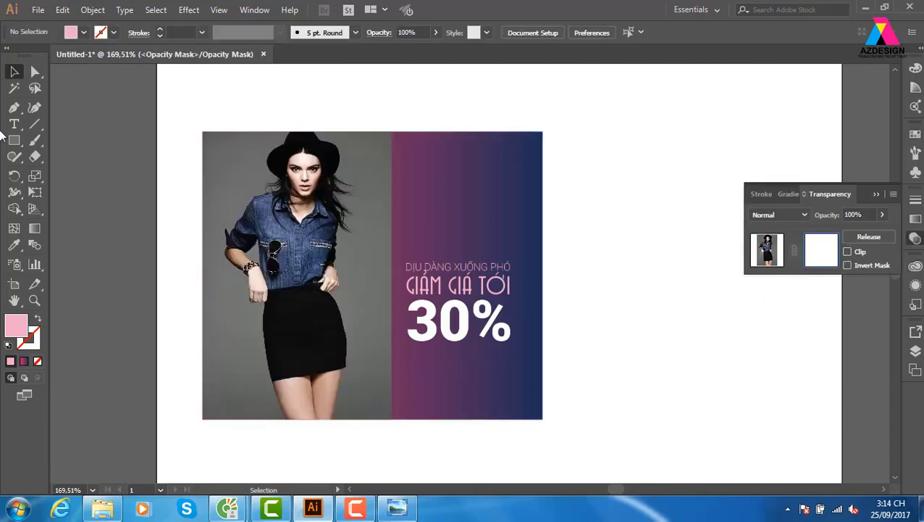
pyautogui.moveTo(199, 131); pyautogui.dragTo(397, 425)
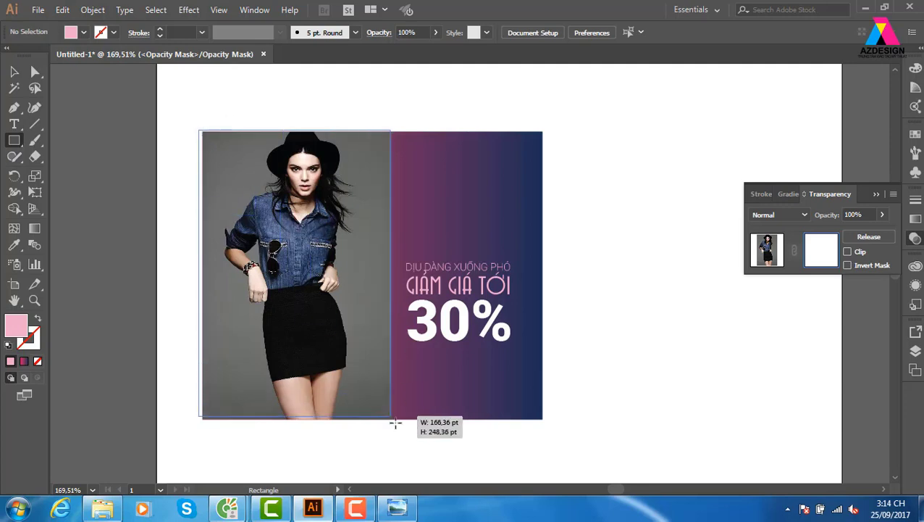
pyautogui.click(916, 219)
pyautogui.click(913, 134)
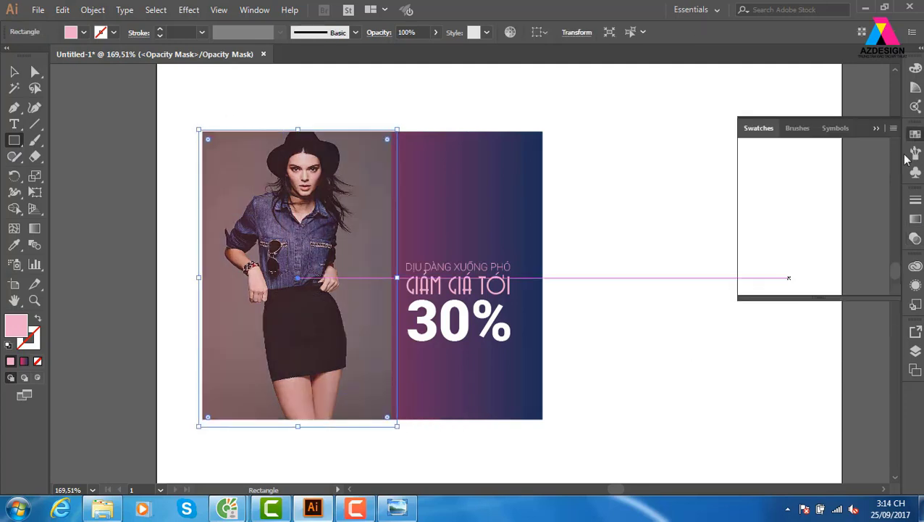
pyautogui.click(860, 189)
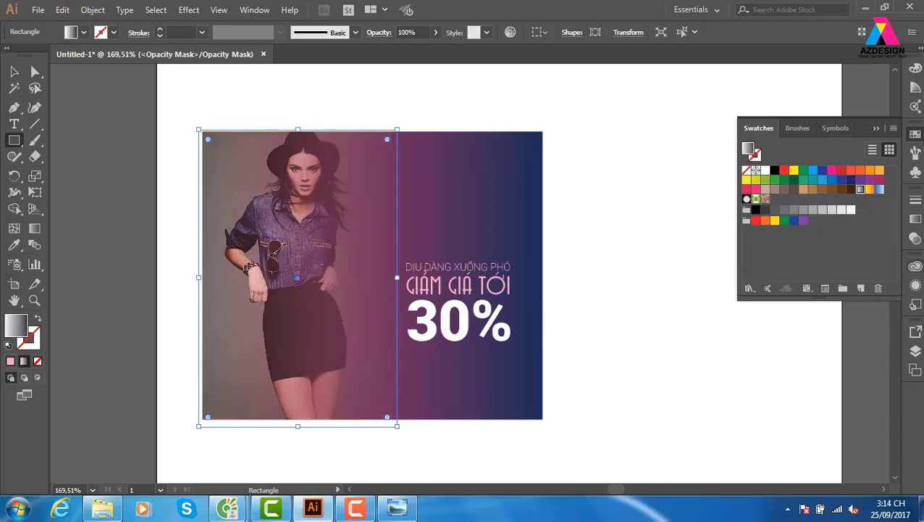
# Step: Drag a horizontal mask gradient so the photo's right edge fades out, then exit mask editing
pyautogui.click(914, 240)
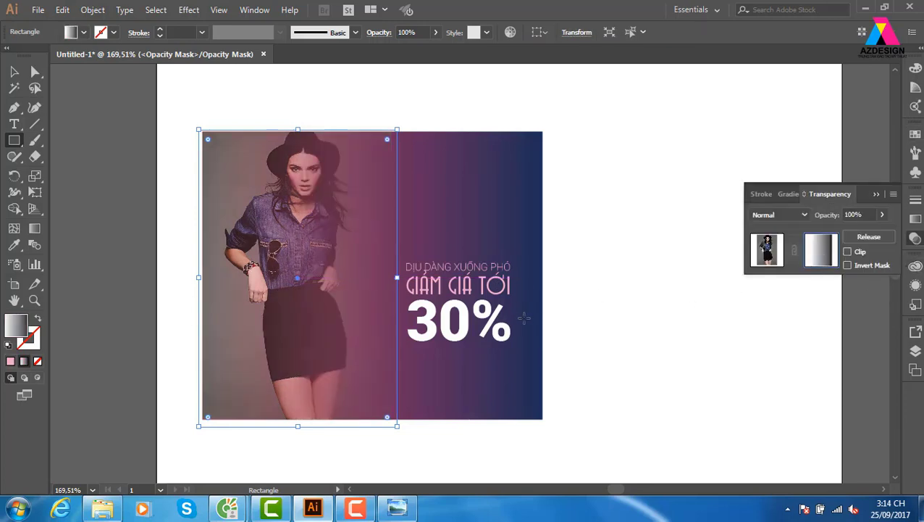
pyautogui.press('g')
pyautogui.moveTo(291, 238)
pyautogui.mouseDown()
pyautogui.moveTo(374, 247)
pyautogui.moveTo(380, 287)
pyautogui.mouseUp()
pyautogui.moveTo(324, 226); pyautogui.dragTo(373, 233)
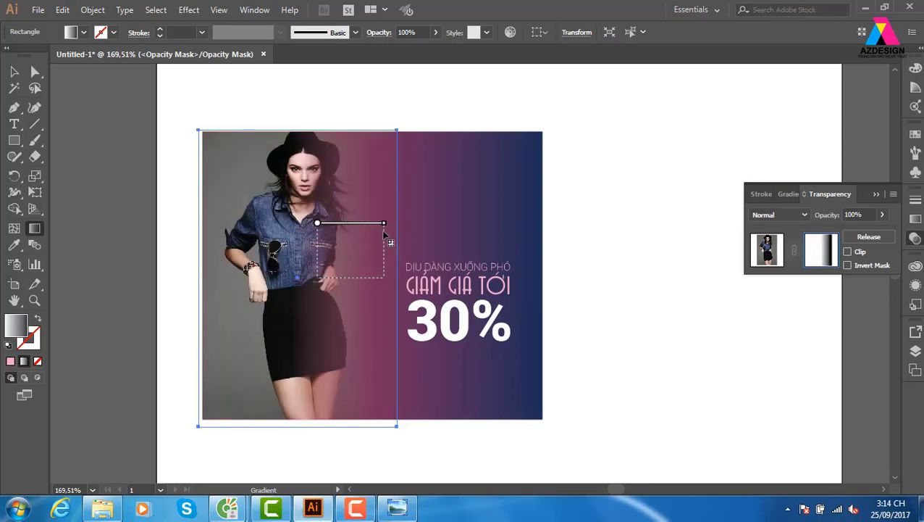
pyautogui.hotkey('ctrl', 'z')
pyautogui.click(14, 71)
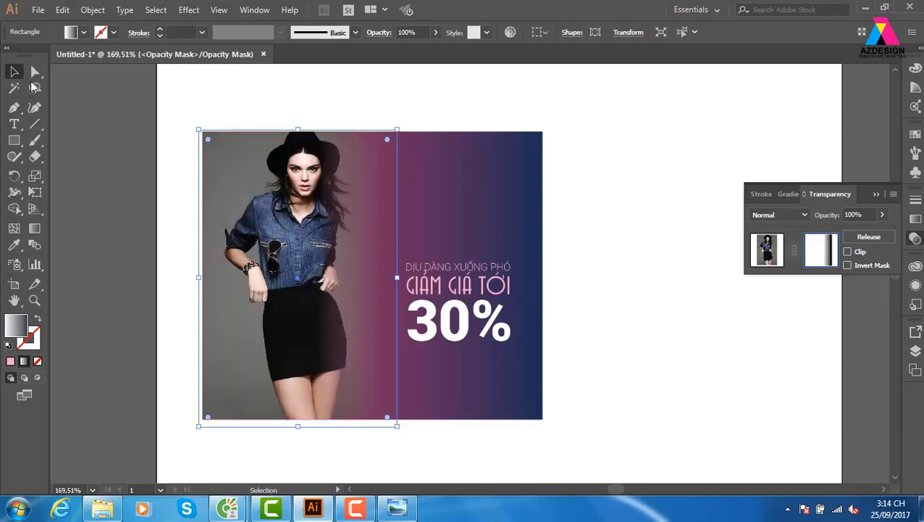
pyautogui.click(478, 88)
# Step: Enlarge the heading lines and 30% text together as one block
pyautogui.click(767, 250)
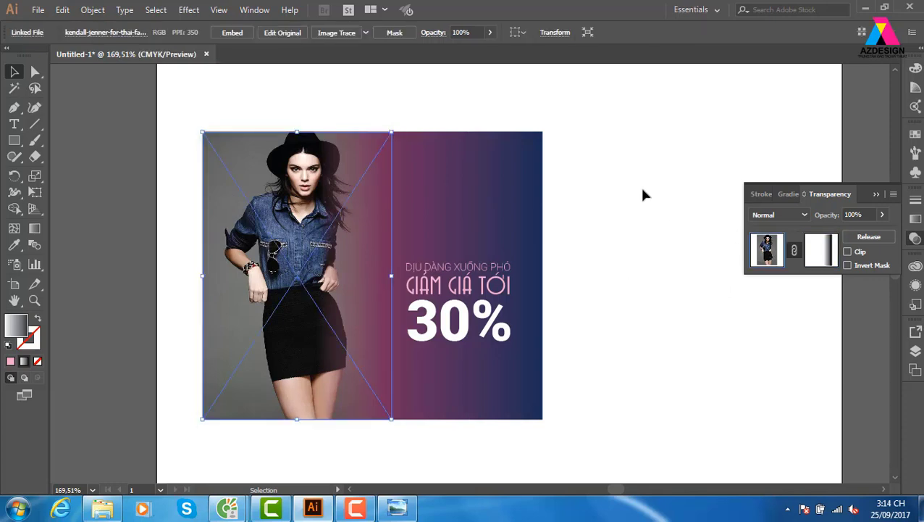
pyautogui.click(593, 249)
pyautogui.click(468, 298)
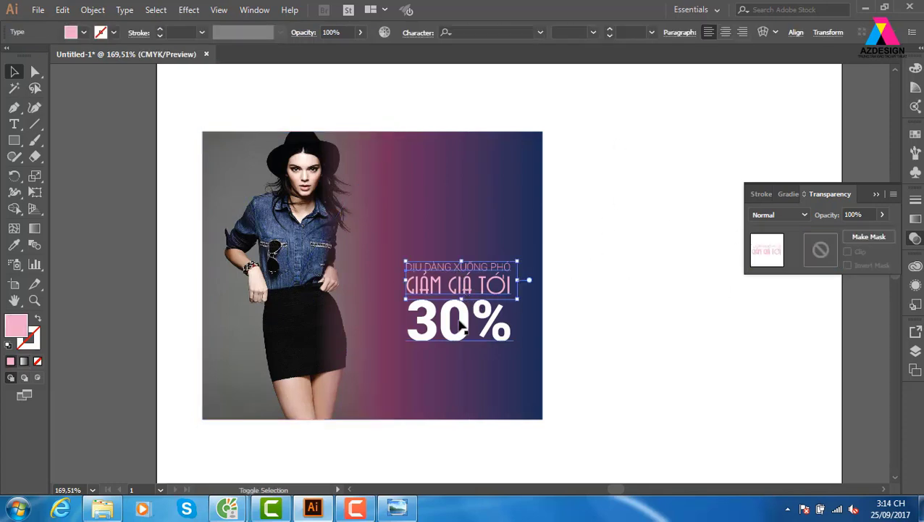
pyautogui.keyDown('shift'); pyautogui.click(427, 334); pyautogui.keyUp('shift')
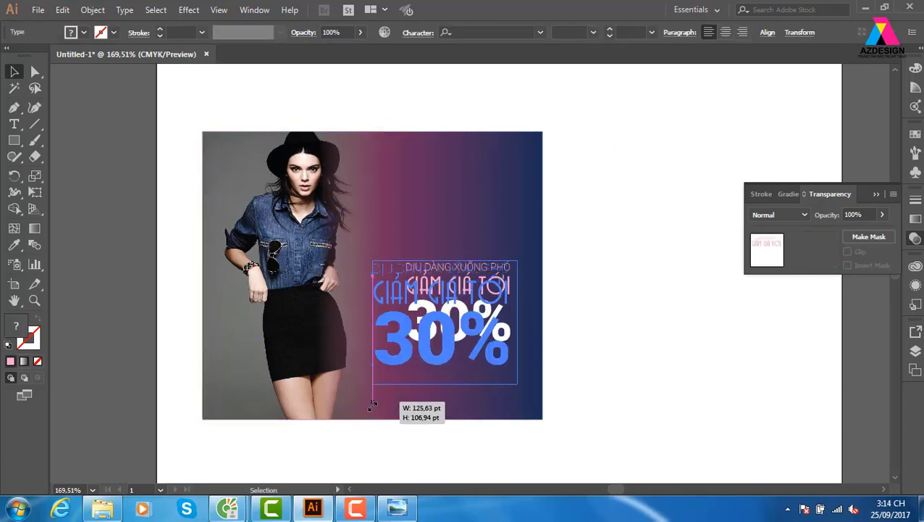
pyautogui.moveTo(405, 357)
pyautogui.mouseDown()
pyautogui.moveTo(365, 412)
pyautogui.moveTo(399, 331)
pyautogui.mouseUp()
pyautogui.click(584, 309)
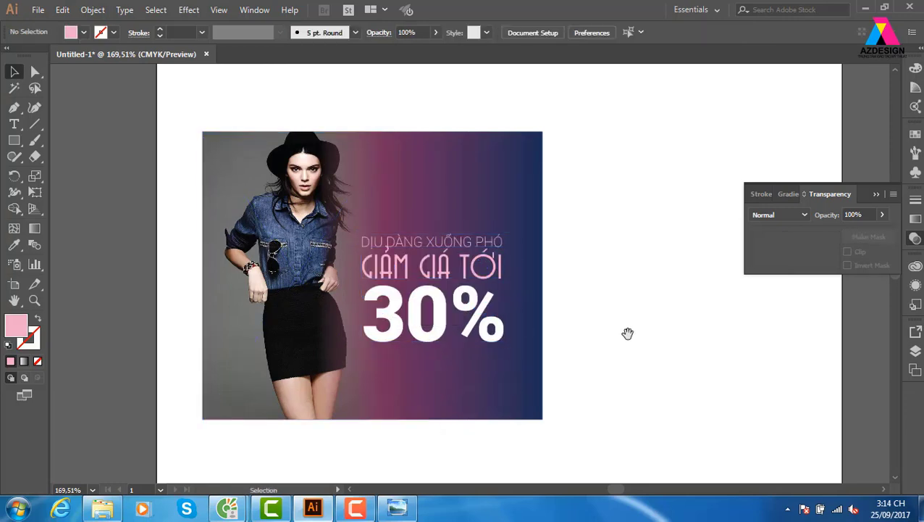
pyautogui.moveTo(628, 332); pyautogui.dragTo(611, 331)
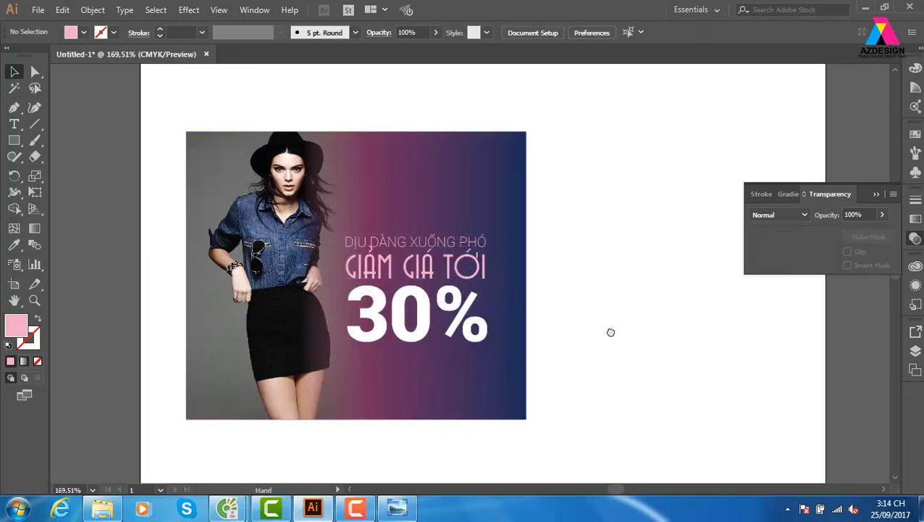
# Step: Fill the heading lines white
pyautogui.click(299, 255)
pyautogui.click(573, 130)
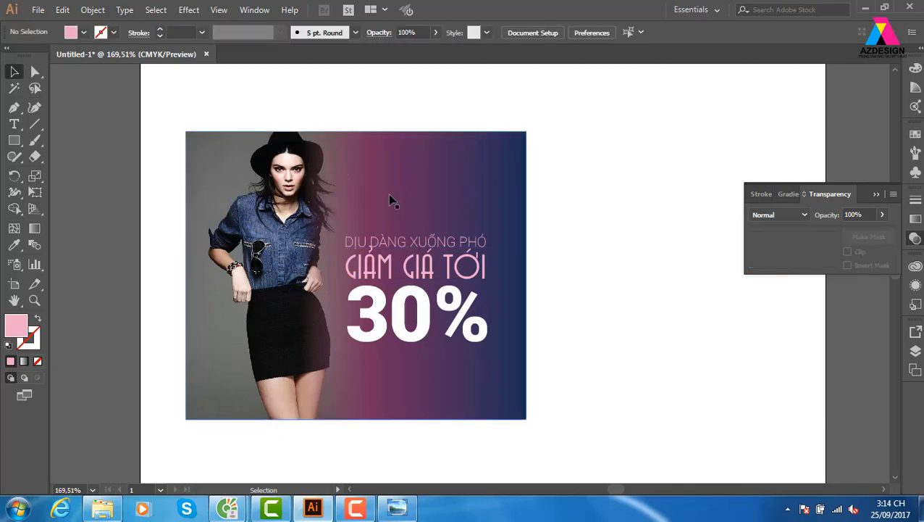
pyautogui.click(478, 244)
pyautogui.click(915, 135)
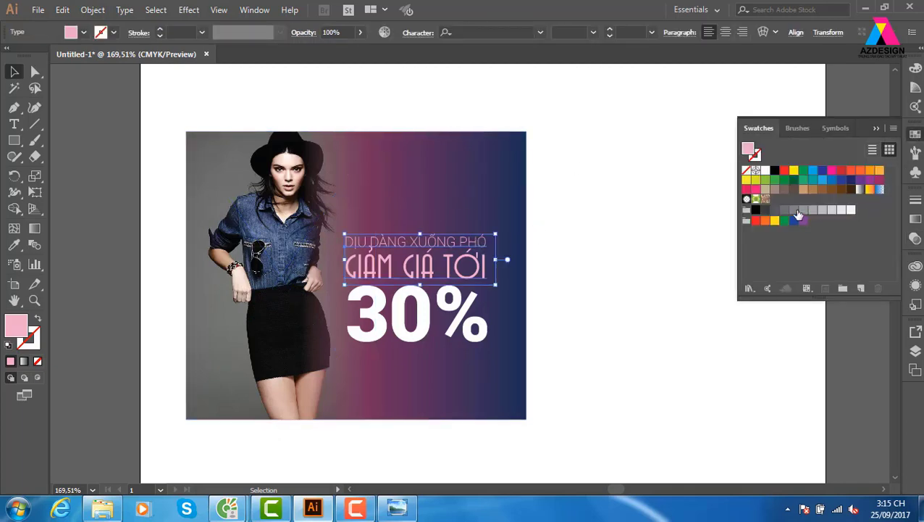
pyautogui.click(841, 210)
pyautogui.click(594, 318)
# Step: Try a cyan-blue fill on the 30% text, then set it back to white
pyautogui.click(456, 326)
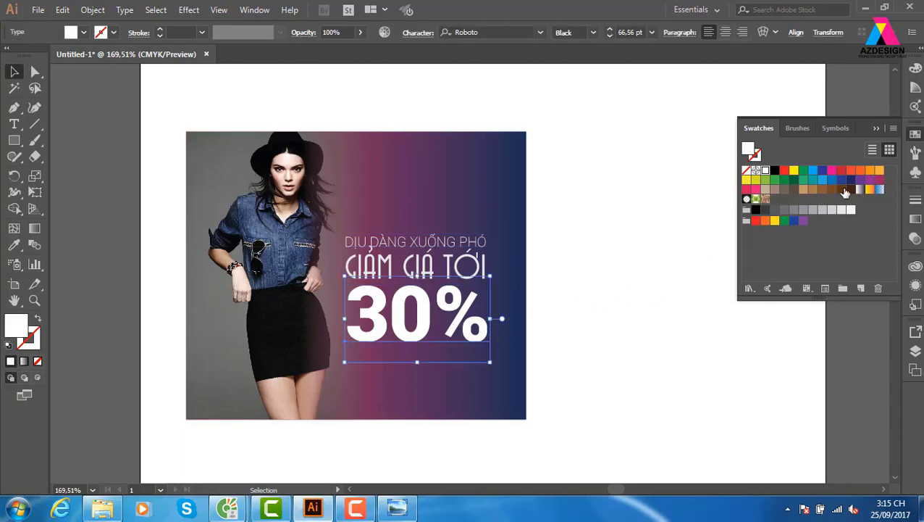
pyautogui.click(822, 180)
pyautogui.click(599, 357)
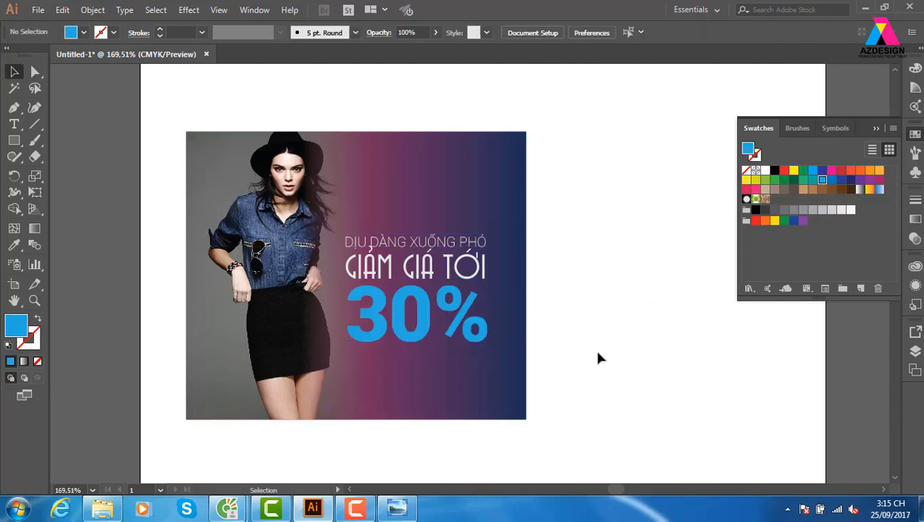
pyautogui.click(428, 336)
pyautogui.click(588, 304)
pyautogui.click(426, 332)
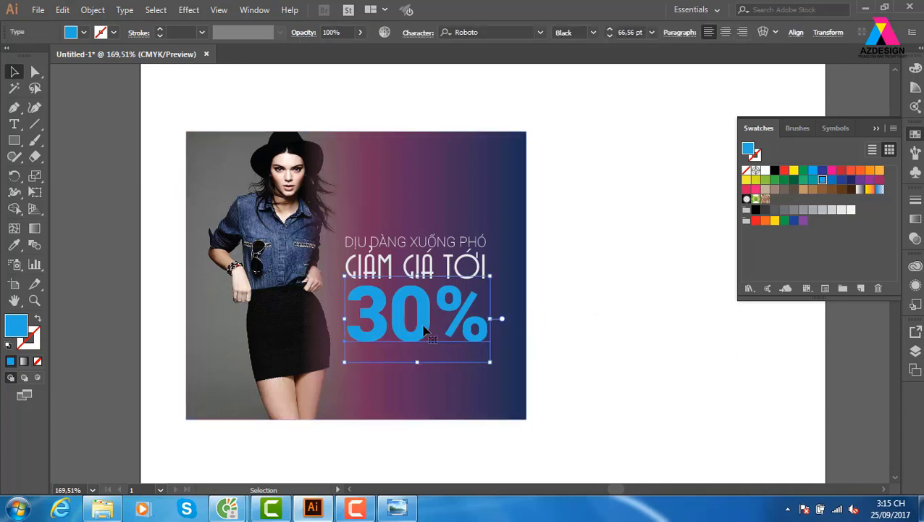
pyautogui.click(765, 171)
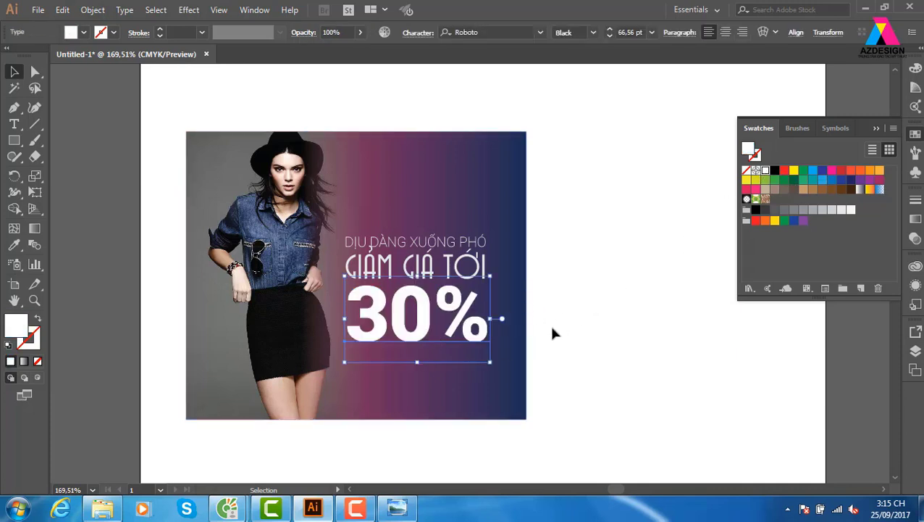
pyautogui.press('v')
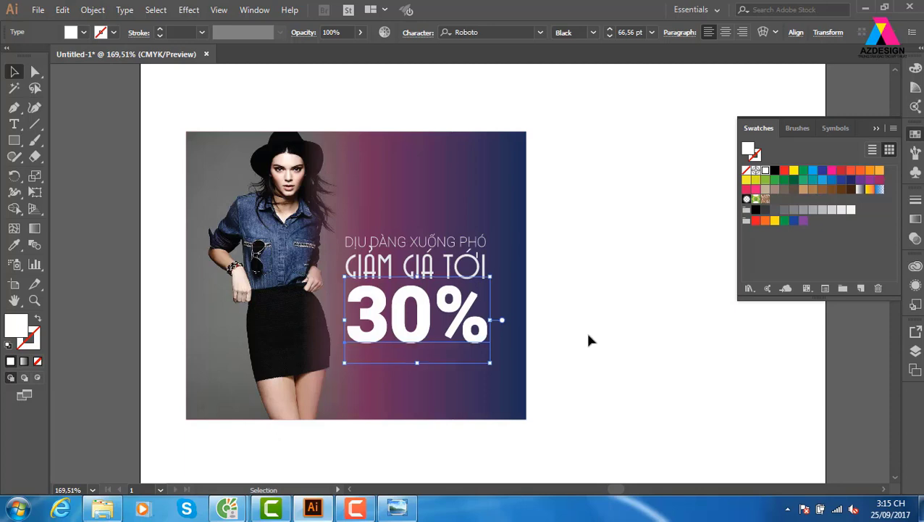
# Step: Colour the copy behind the 30% dark blue and nudge it into an offset drop shadow
pyautogui.click(824, 181)
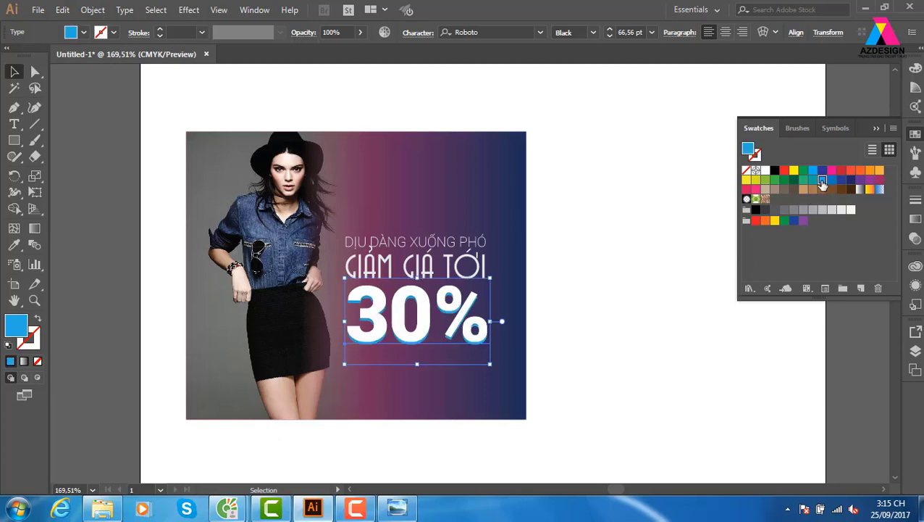
pyautogui.press('Right')
pyautogui.press('Right')
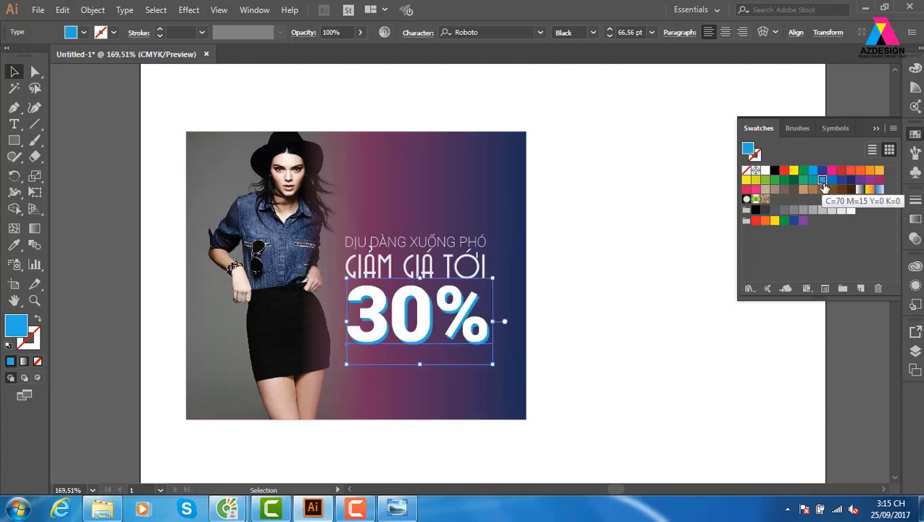
pyautogui.press('Left')
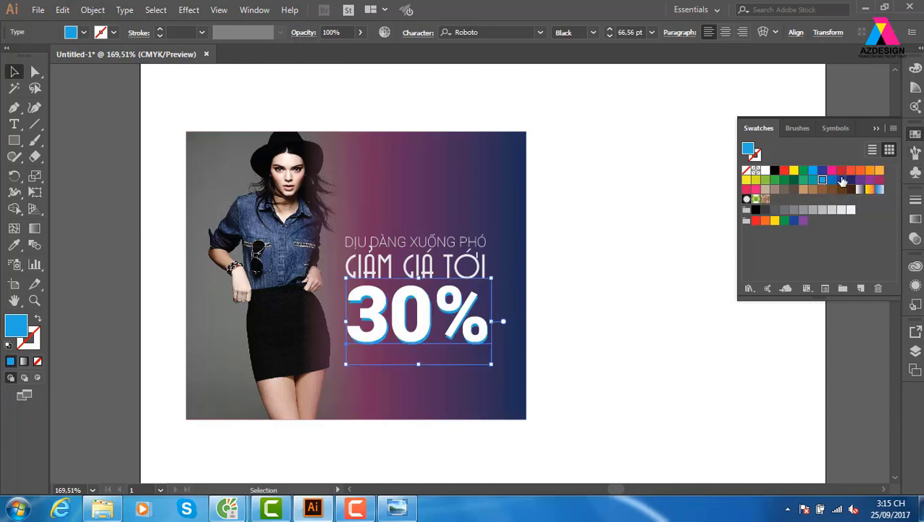
pyautogui.click(841, 180)
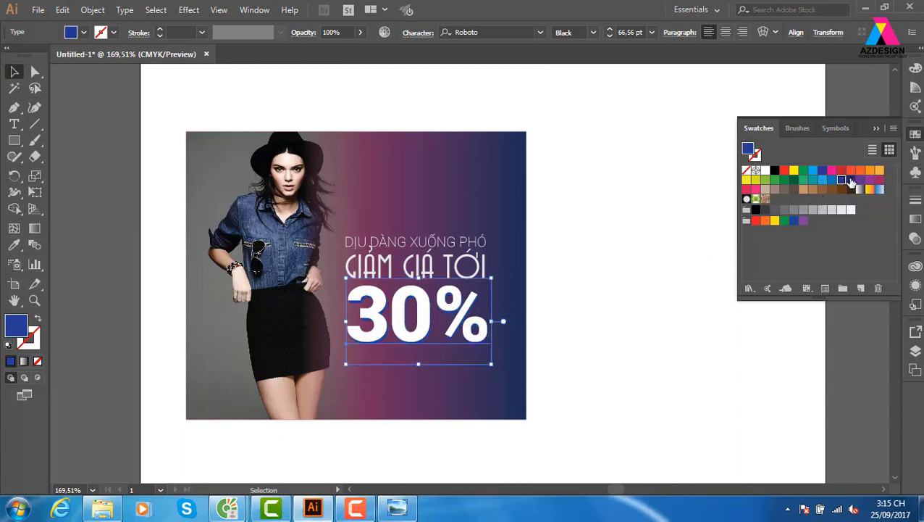
pyautogui.click(628, 312)
pyautogui.moveTo(589, 311); pyautogui.dragTo(599, 344)
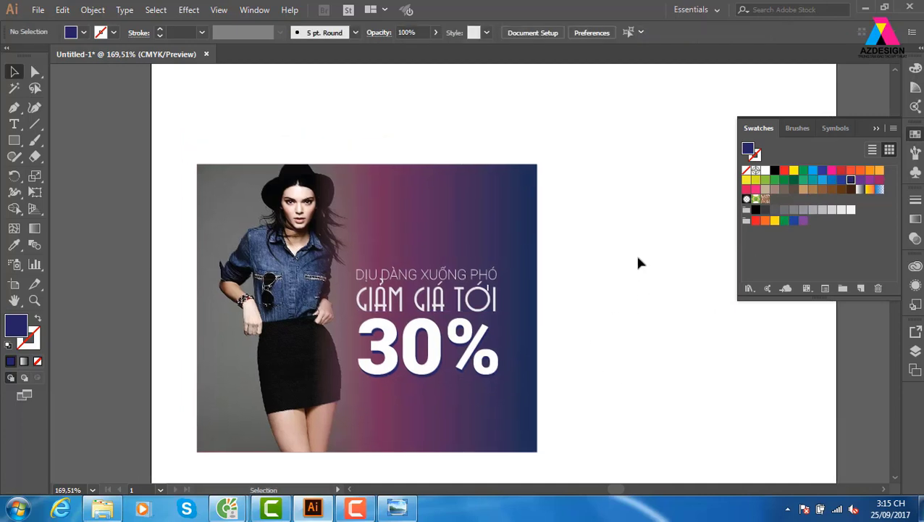
# Step: Place salla-logo from E:\thuvienanh\anh4 via File > Place
pyautogui.click(39, 11)
pyautogui.moveTo(62, 251)
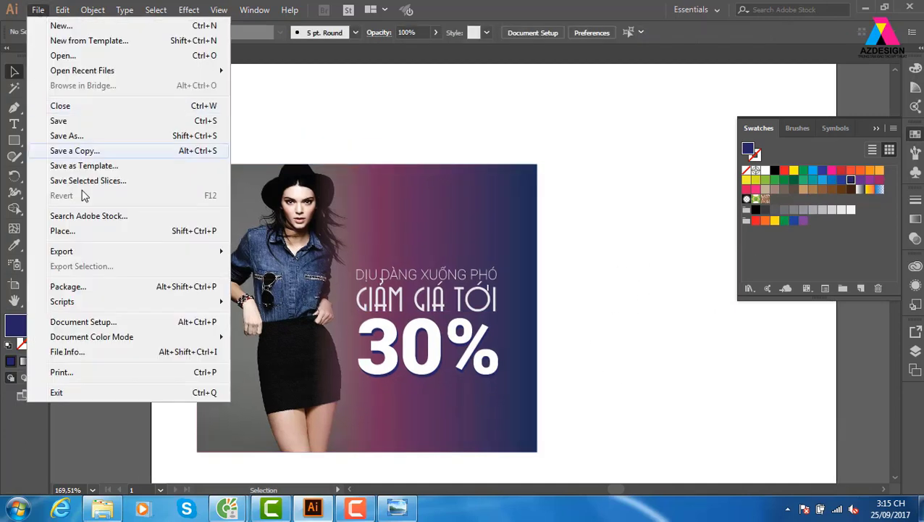
pyautogui.click(72, 232)
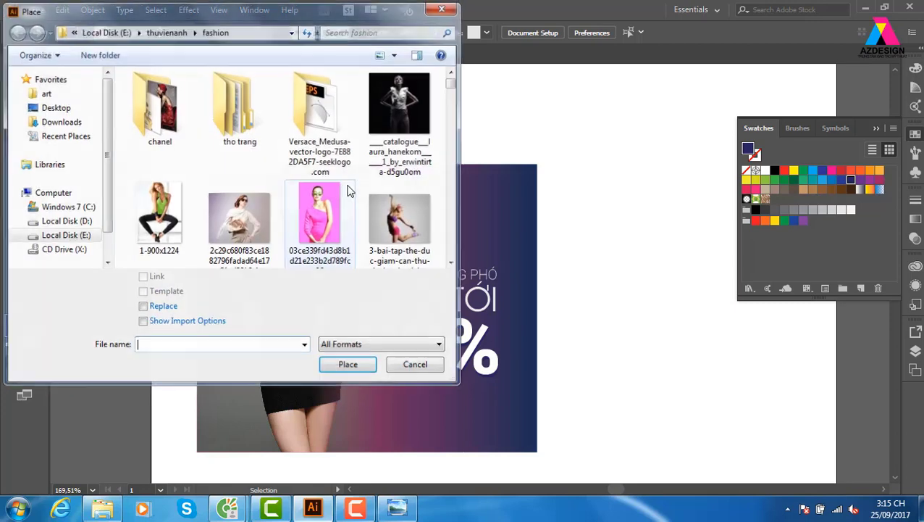
pyautogui.click(72, 235)
pyautogui.scroll(-1, 405, 210)
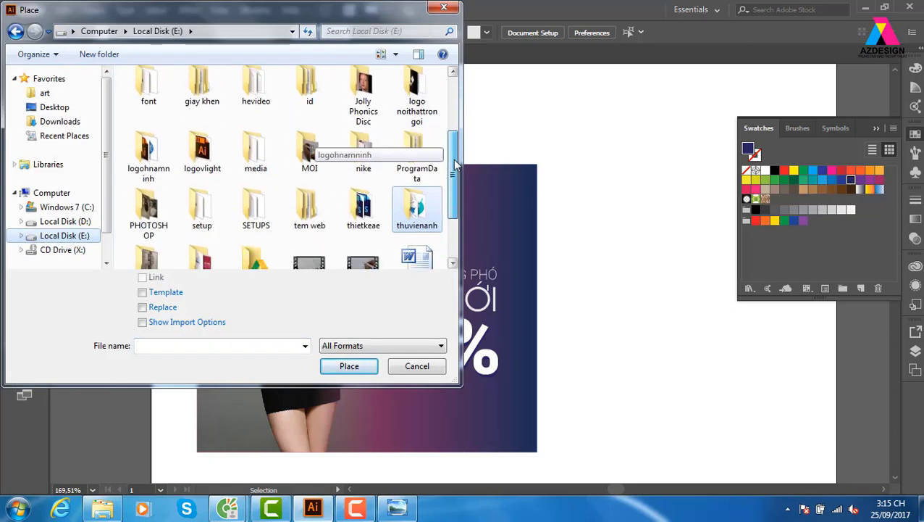
pyautogui.scroll(-1, 410, 217)
pyautogui.doubleClick(418, 182)
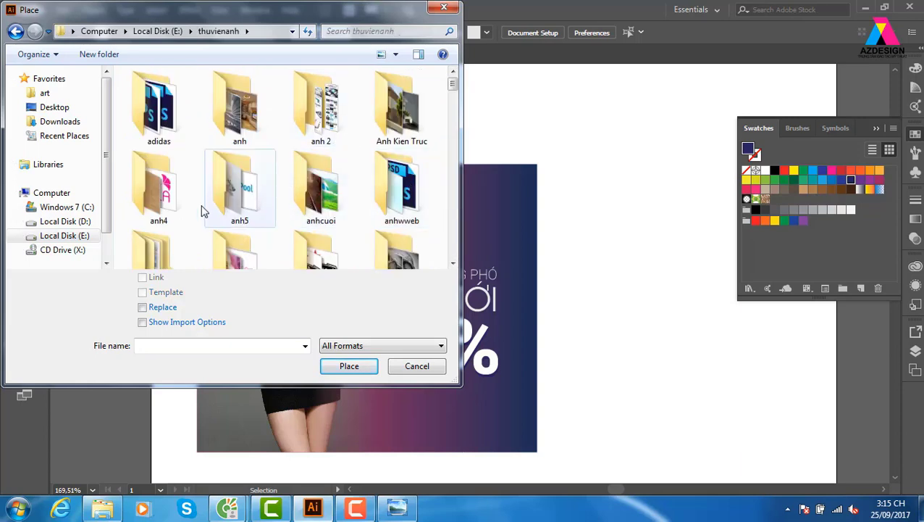
pyautogui.doubleClick(155, 190)
pyautogui.moveTo(452, 84)
pyautogui.mouseDown()
pyautogui.moveTo(451, 202)
pyautogui.moveTo(438, 243)
pyautogui.mouseUp()
pyautogui.doubleClick(401, 181)
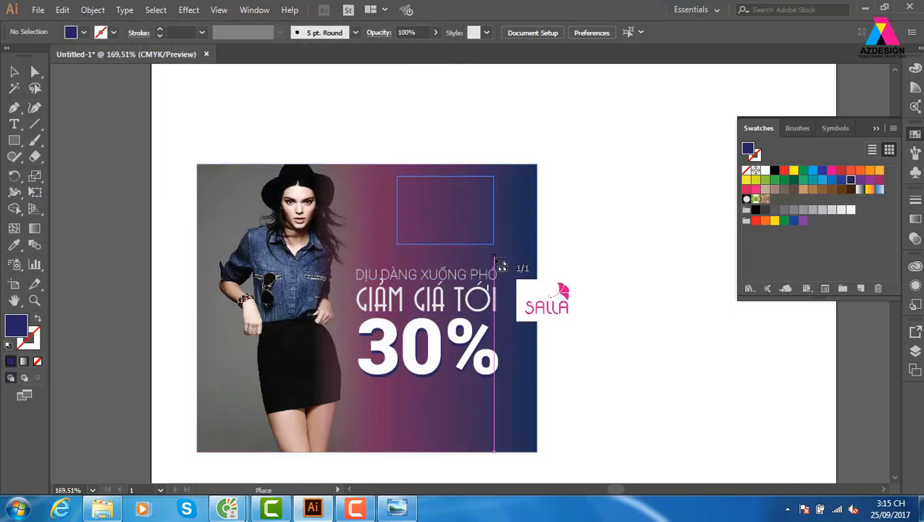
# Step: Place the SALLA logo beside the banner and zoom in on it
pyautogui.moveTo(397, 175); pyautogui.dragTo(495, 245)
pyautogui.moveTo(617, 210); pyautogui.dragTo(514, 203)
pyautogui.moveTo(411, 227); pyautogui.dragTo(587, 226)
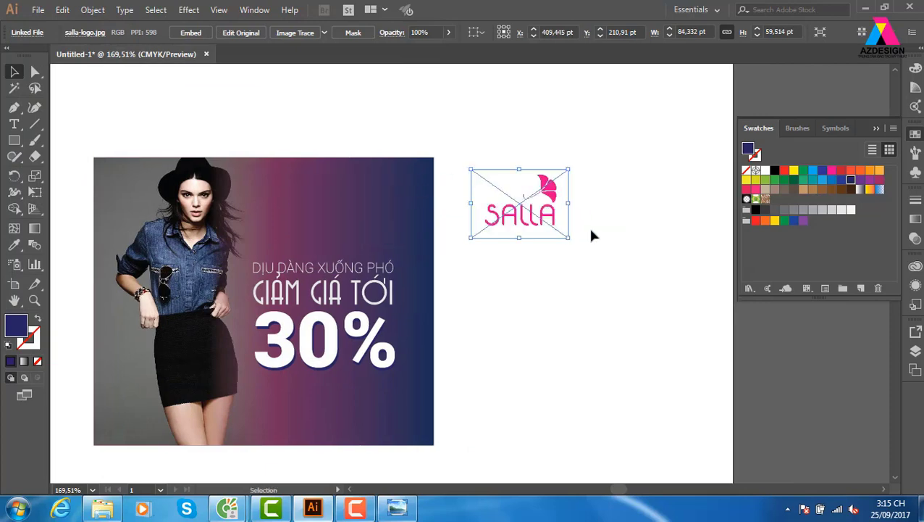
pyautogui.press('z')
pyautogui.moveTo(425, 136); pyautogui.dragTo(677, 337)
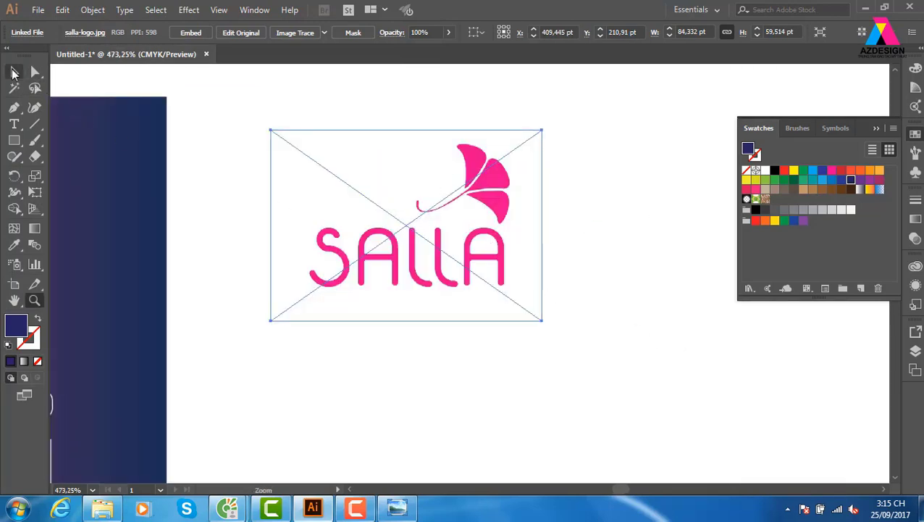
pyautogui.click(14, 71)
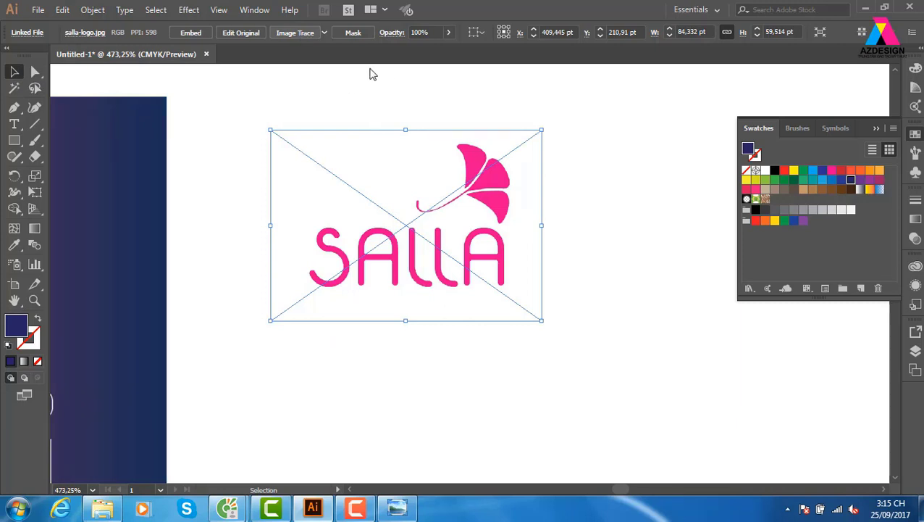
# Step: Image Trace the logo with the 3 Colors preset and expand it into paths
pyautogui.click(295, 33)
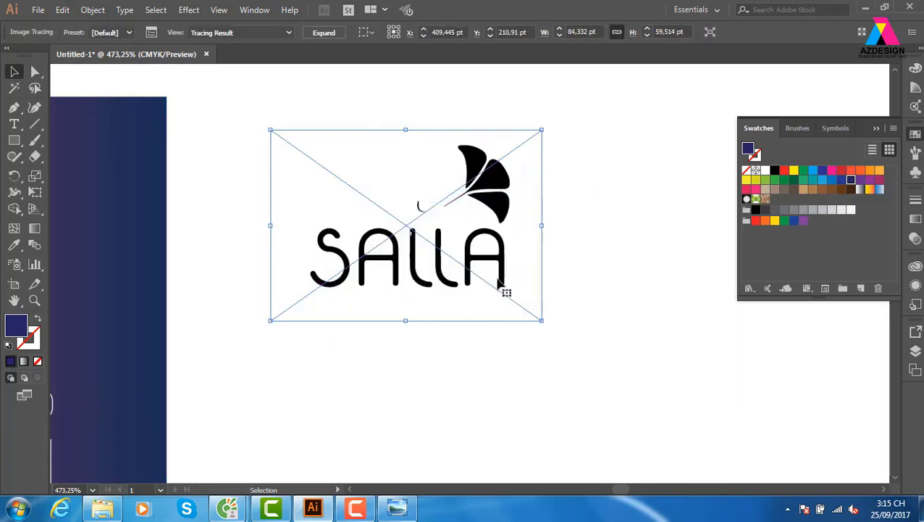
pyautogui.hotkey('ctrl', 'z')
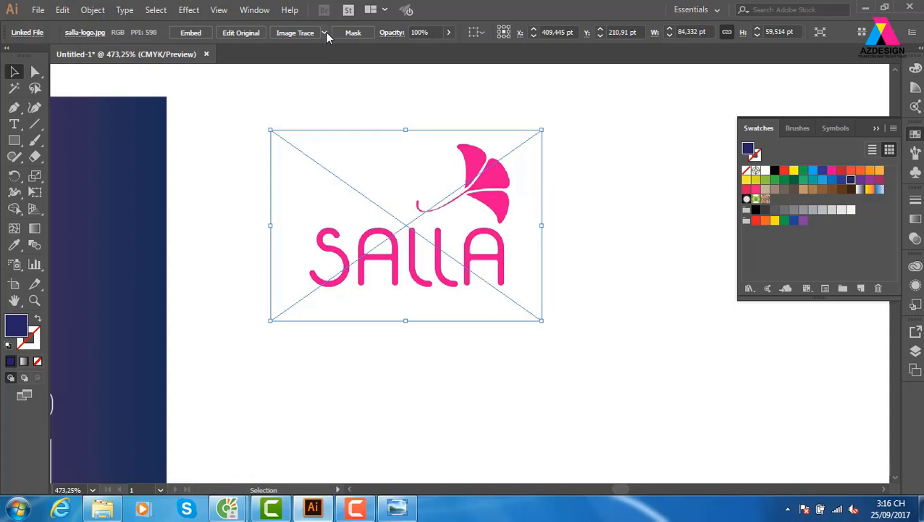
pyautogui.click(326, 33)
pyautogui.click(365, 129)
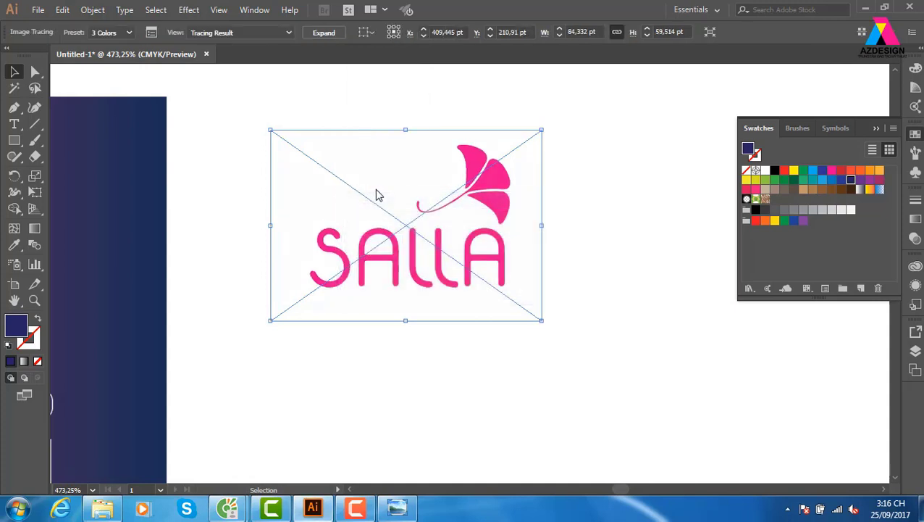
pyautogui.click(324, 32)
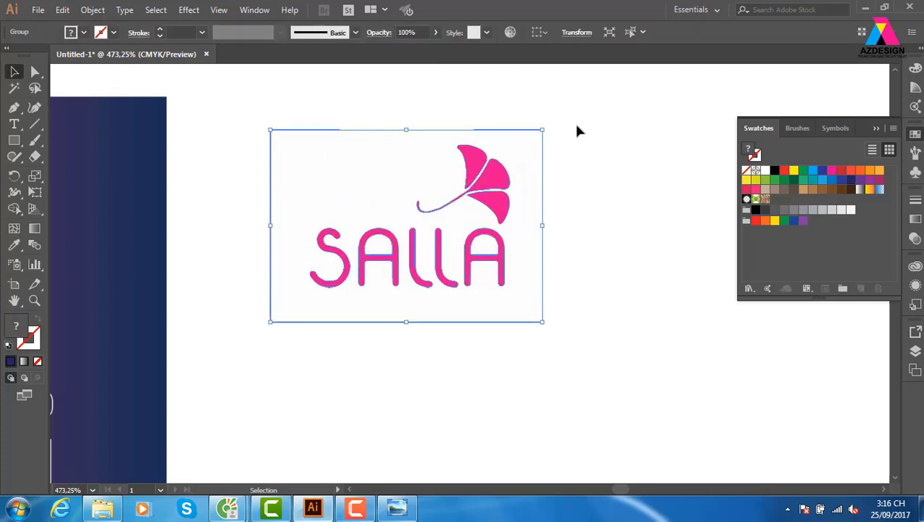
pyautogui.click(574, 121)
# Step: Delete the logo's white background using the Magic Wand
pyautogui.click(14, 87)
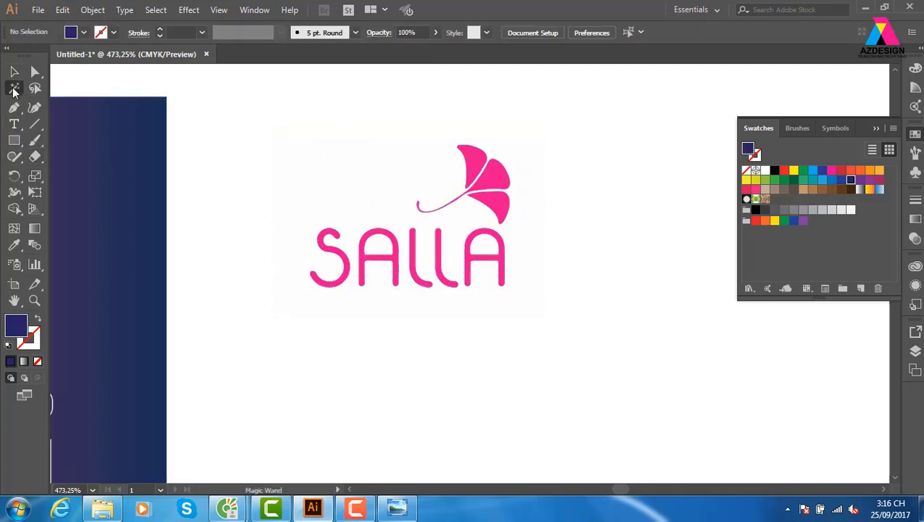
pyautogui.click(349, 202)
pyautogui.press('Delete')
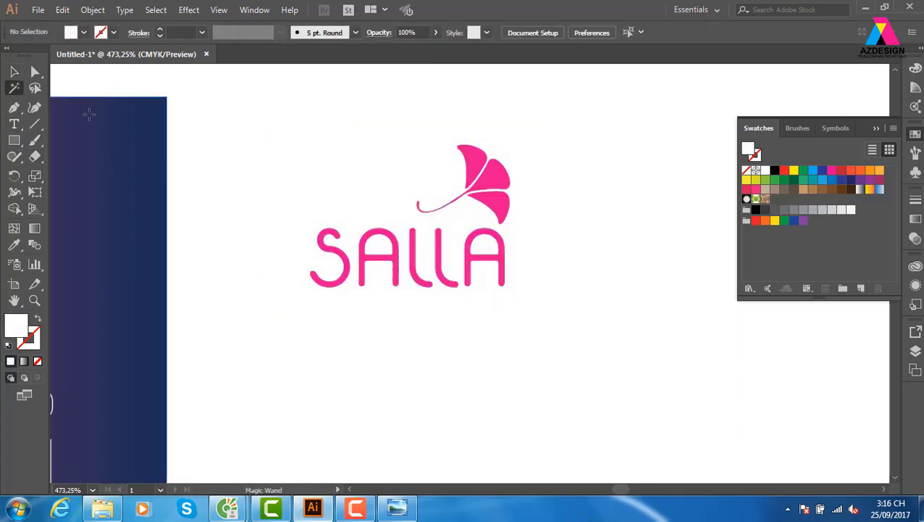
pyautogui.click(14, 72)
# Step: Shrink the SALLA logo and move it onto the banner just above the sale text
pyautogui.moveTo(293, 118); pyautogui.dragTo(569, 340)
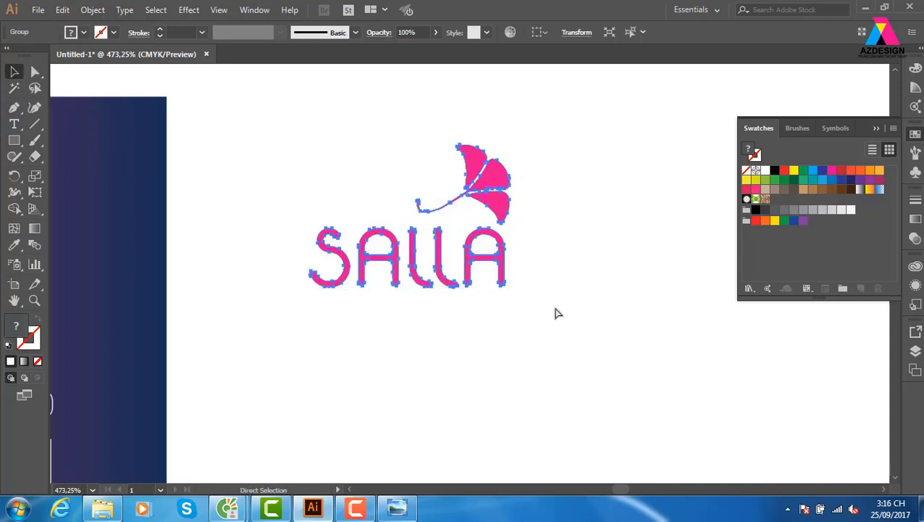
pyautogui.moveTo(509, 142); pyautogui.dragTo(431, 200)
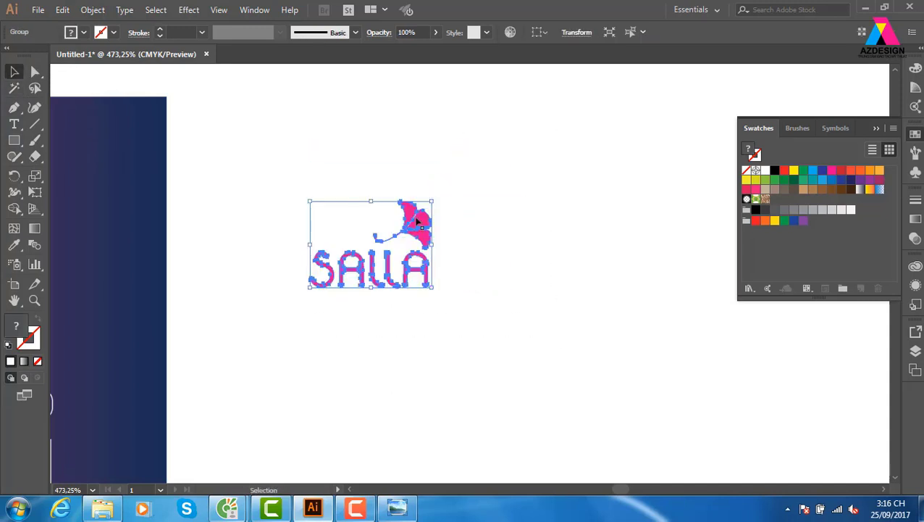
pyautogui.moveTo(462, 284)
pyautogui.mouseDown()
pyautogui.moveTo(592, 288)
pyautogui.moveTo(625, 254)
pyautogui.mouseUp()
pyautogui.moveTo(538, 274); pyautogui.dragTo(87, 326)
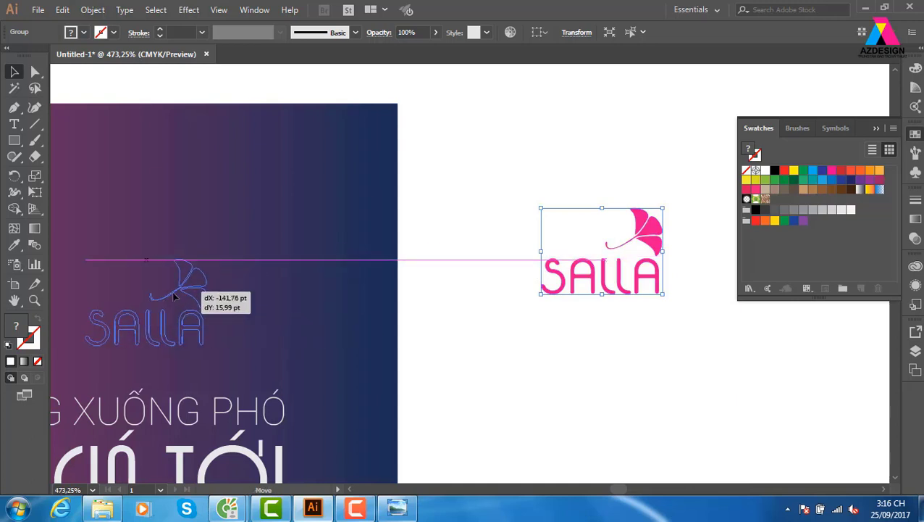
pyautogui.moveTo(211, 266)
pyautogui.mouseDown()
pyautogui.moveTo(536, 269)
pyautogui.moveTo(565, 239)
pyautogui.mouseUp()
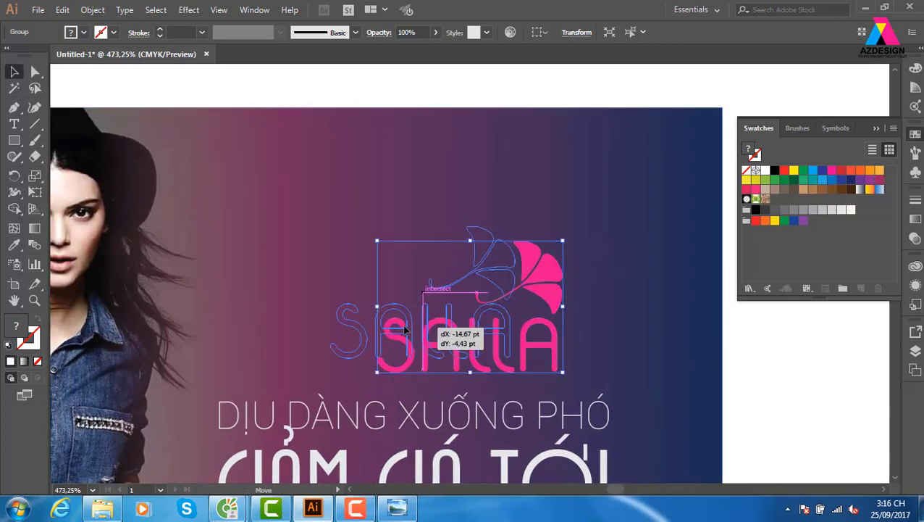
pyautogui.moveTo(457, 345); pyautogui.dragTo(393, 333)
# Step: Zoom out to see the whole banner, then zoom back in on it
pyautogui.hotkey('ctrl', '-')
pyautogui.hotkey('ctrl', '-')
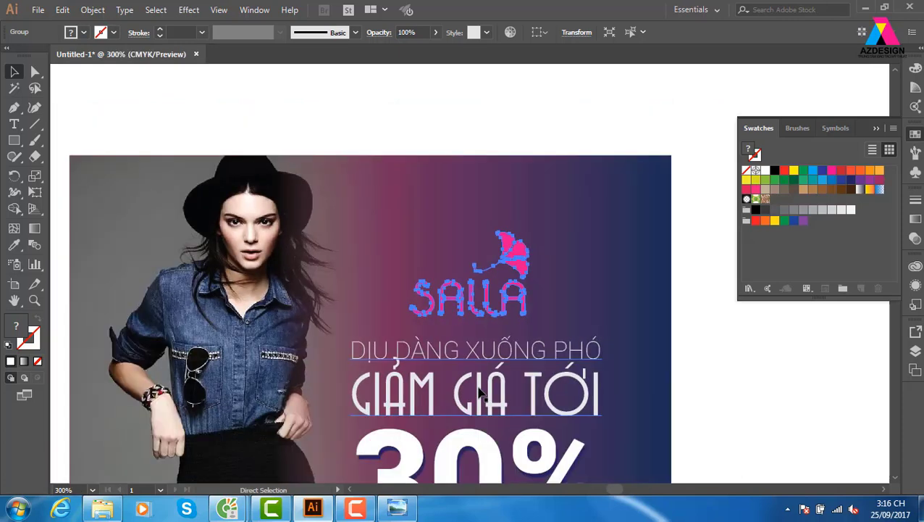
pyautogui.hotkey('ctrl', '-')
pyautogui.hotkey('ctrl', '-')
pyautogui.click(633, 401)
pyautogui.press('z')
pyautogui.moveTo(262, 195); pyautogui.dragTo(625, 448)
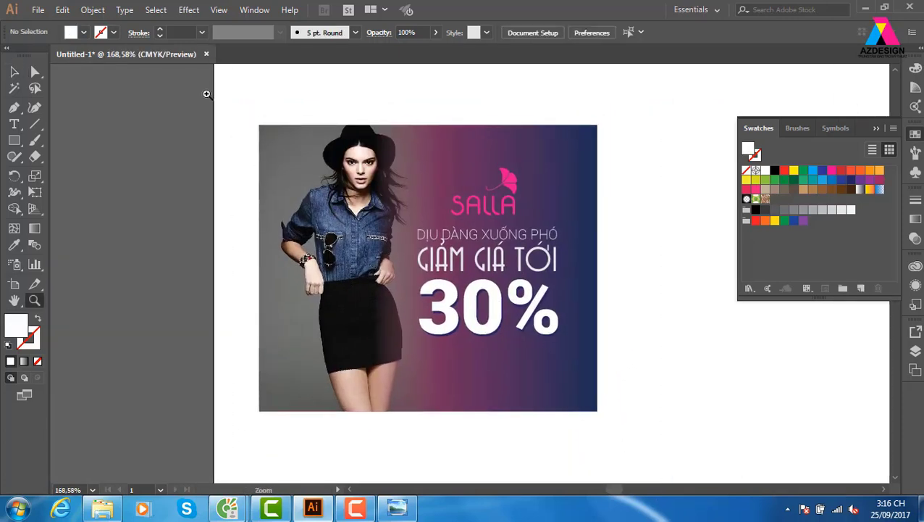
pyautogui.moveTo(223, 116); pyautogui.dragTo(672, 463)
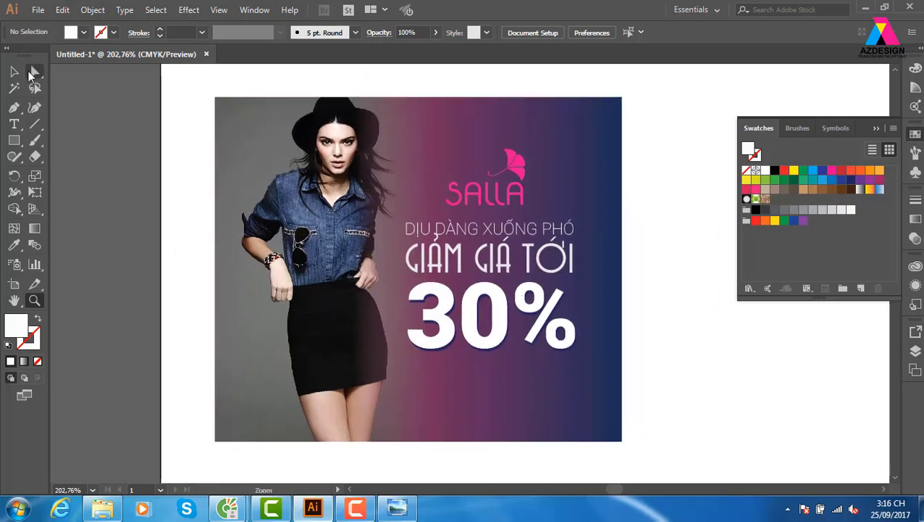
# Step: Enlarge the SALLA logo slightly
pyautogui.click(13, 71)
pyautogui.click(515, 174)
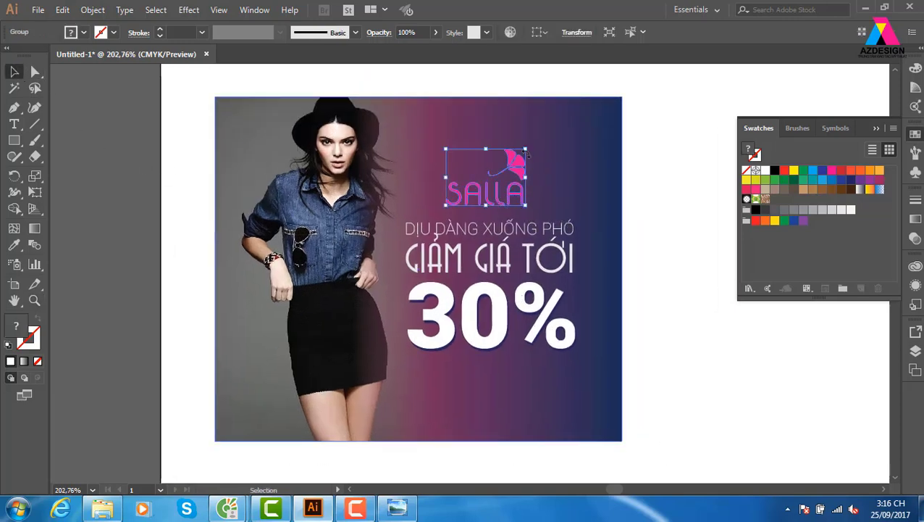
pyautogui.moveTo(526, 153)
pyautogui.mouseDown()
pyautogui.moveTo(529, 166)
pyautogui.moveTo(487, 193)
pyautogui.mouseUp()
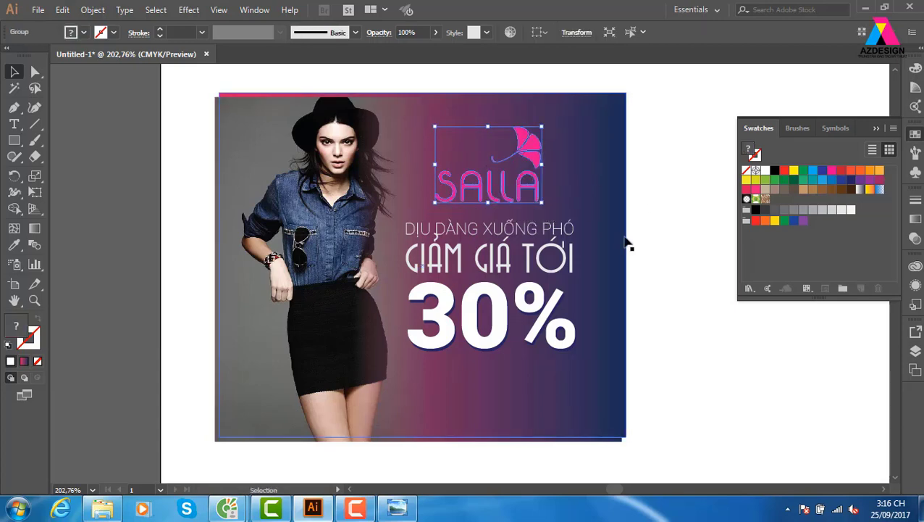
pyautogui.click(628, 242)
# Step: Alt-drag to duplicate the 30% text
pyautogui.click(487, 313)
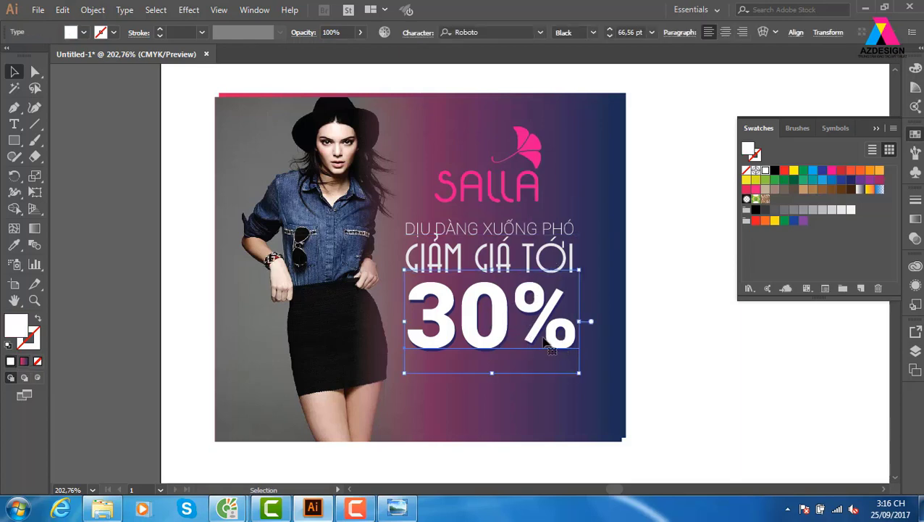
pyautogui.moveTo(534, 317)
pyautogui.mouseDown()
pyautogui.moveTo(496, 458)
pyautogui.moveTo(500, 313)
pyautogui.moveTo(441, 303)
pyautogui.mouseUp()
pyautogui.click(517, 357)
pyautogui.click(676, 321)
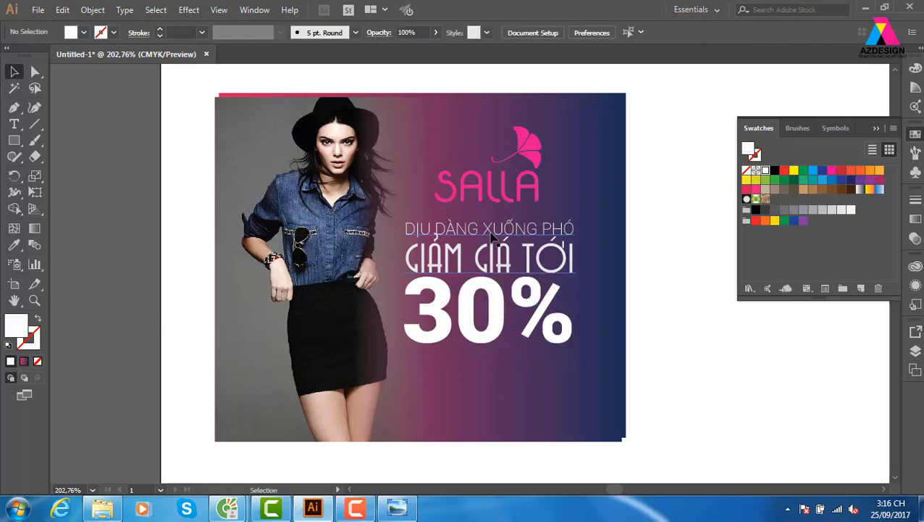
pyautogui.click(502, 232)
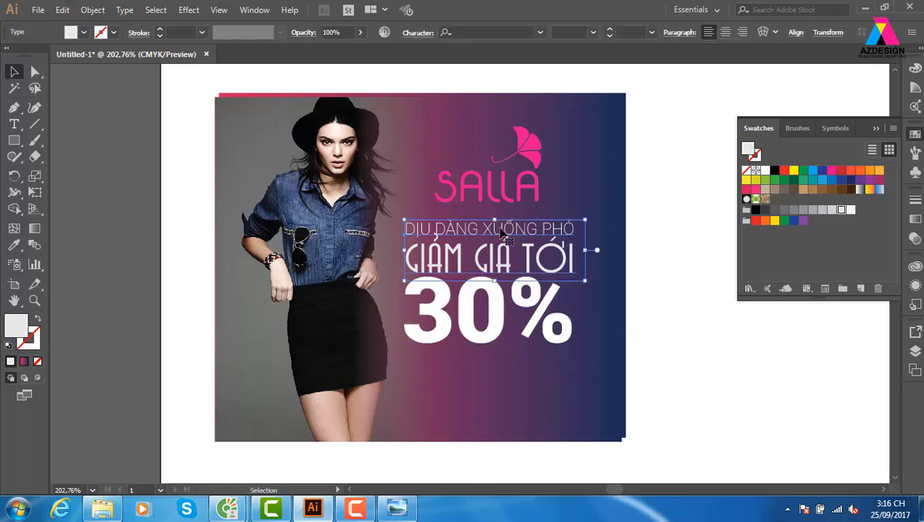
pyautogui.click(492, 32)
pyautogui.write('UTM')
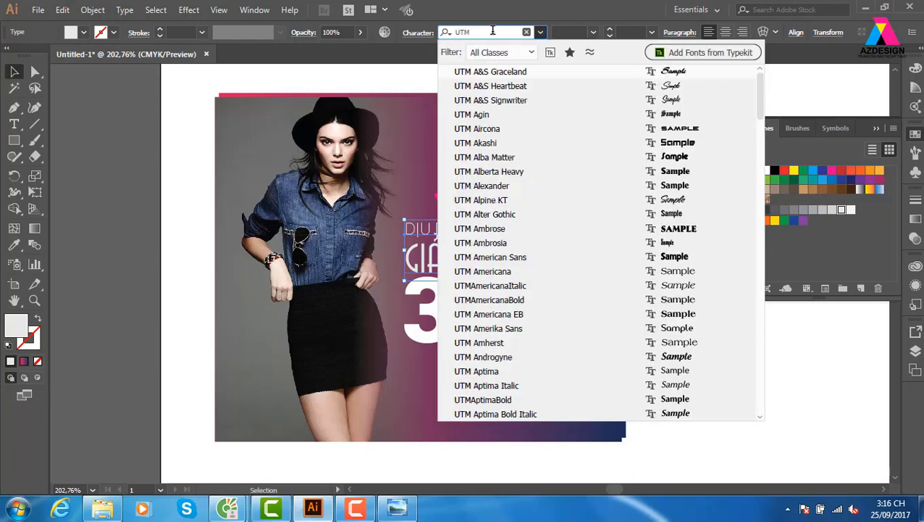
pyautogui.press('Return')
pyautogui.hotkey('ctrl', 'z')
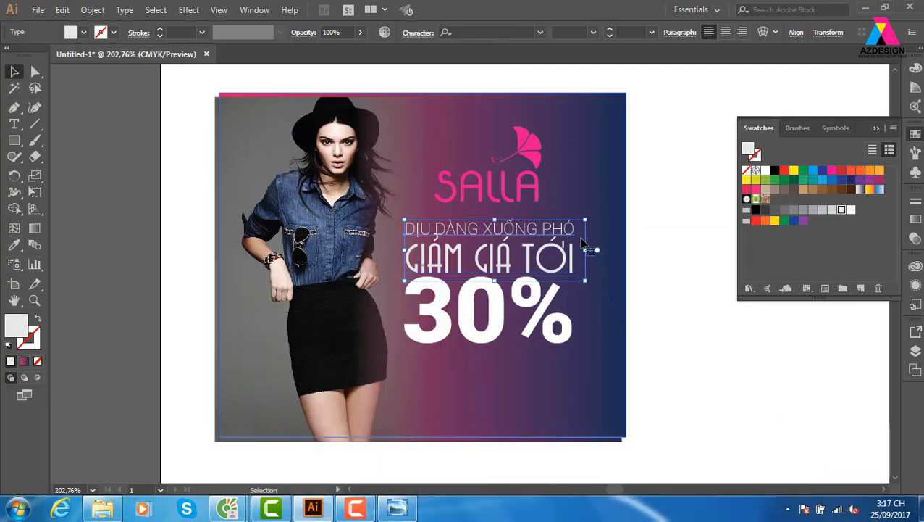
# Step: Align the gradient rectangle and model photo by their left and top edges
pyautogui.click(665, 258)
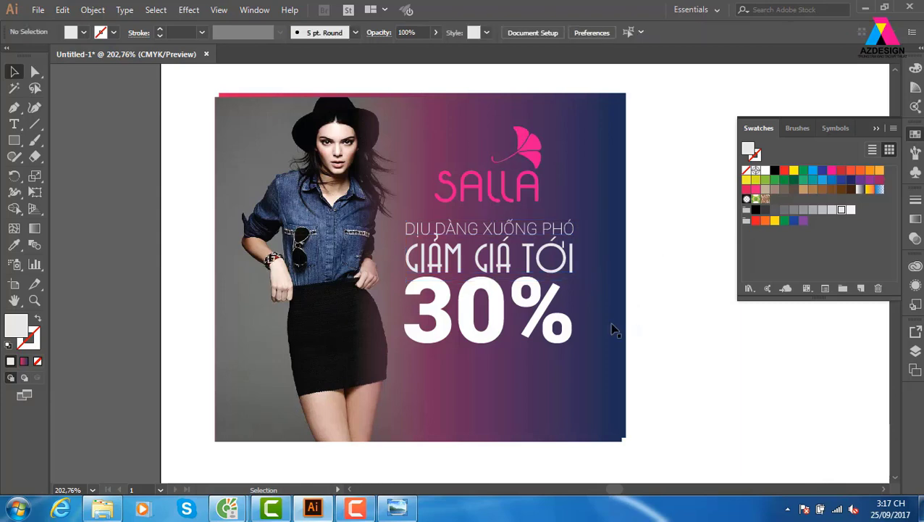
pyautogui.click(493, 332)
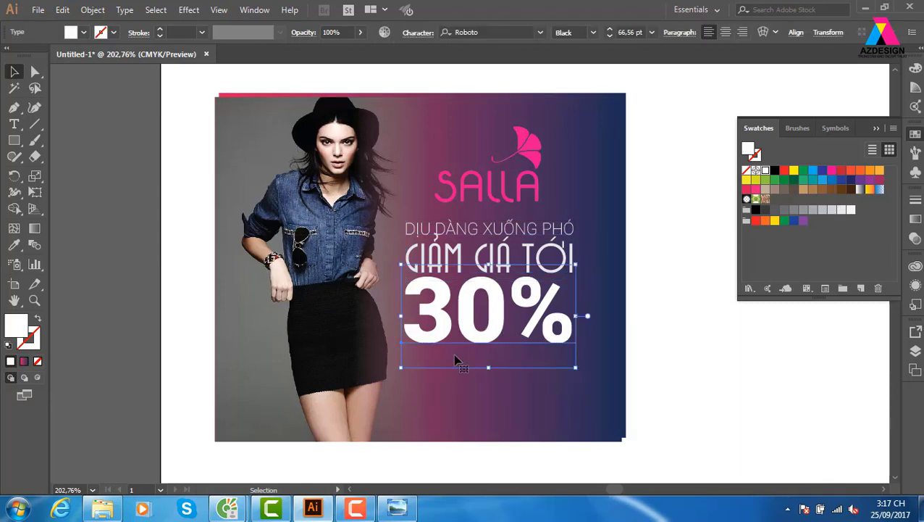
pyautogui.click(656, 159)
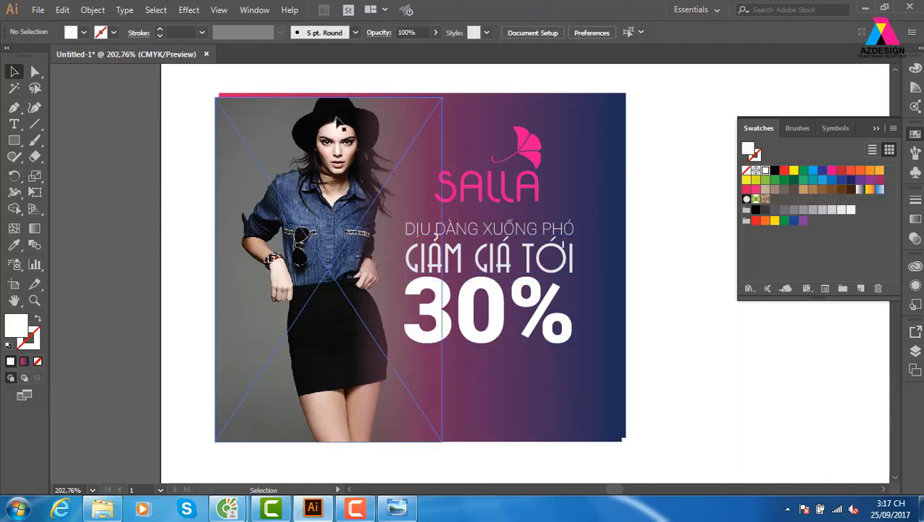
pyautogui.click(545, 103)
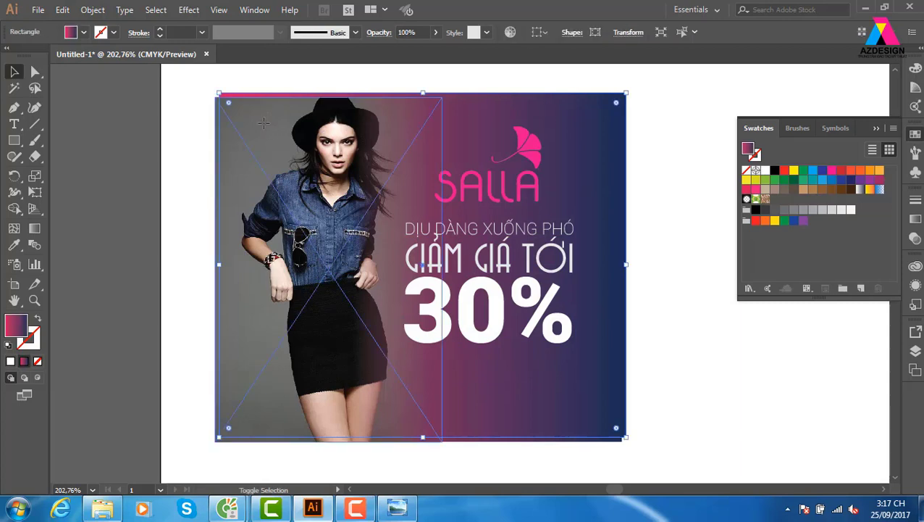
pyautogui.keyDown('shift'); pyautogui.click(263, 123); pyautogui.keyUp('shift')
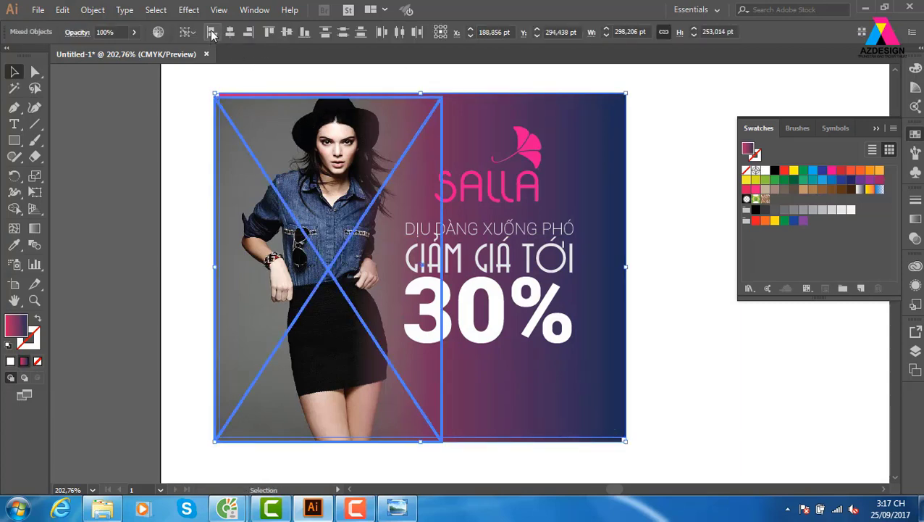
pyautogui.click(212, 32)
pyautogui.click(273, 37)
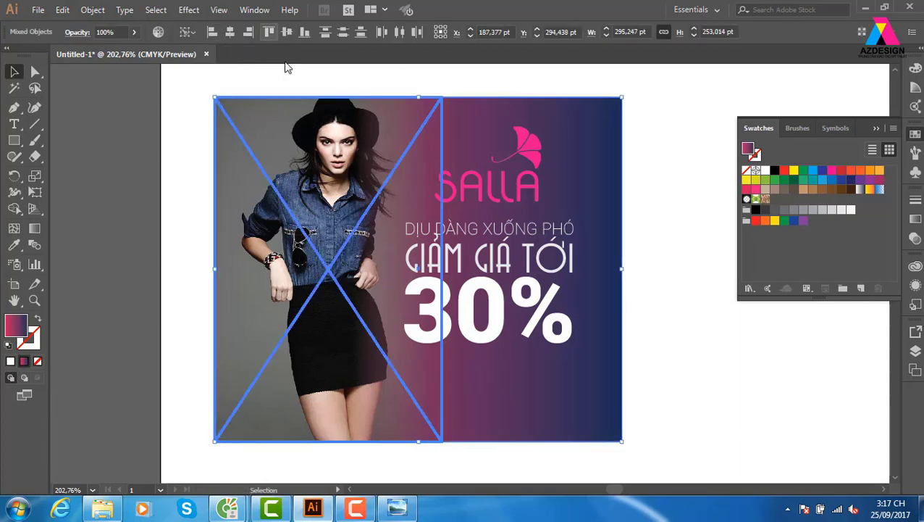
pyautogui.click(645, 155)
# Step: Check the SALLA logo and background rectangle selections while panning the view
pyautogui.click(532, 164)
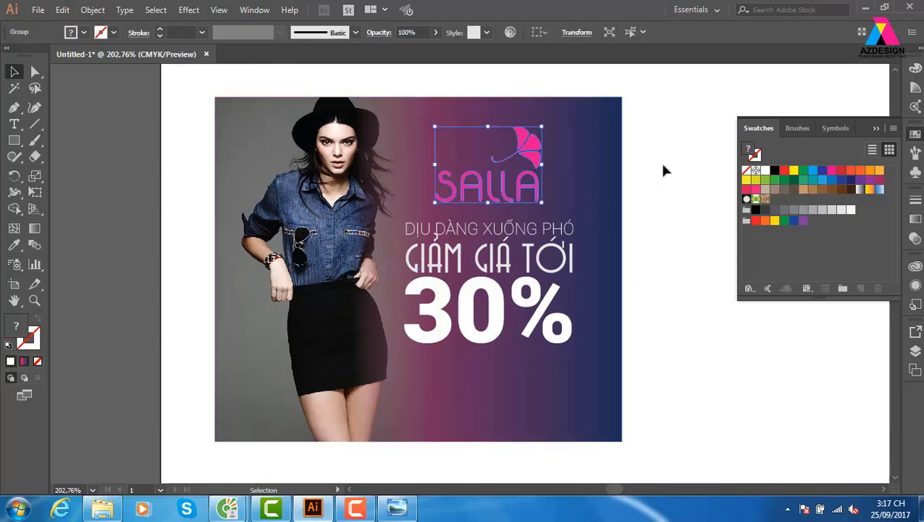
pyautogui.click(661, 165)
pyautogui.moveTo(645, 331); pyautogui.dragTo(624, 303)
pyautogui.click(295, 377)
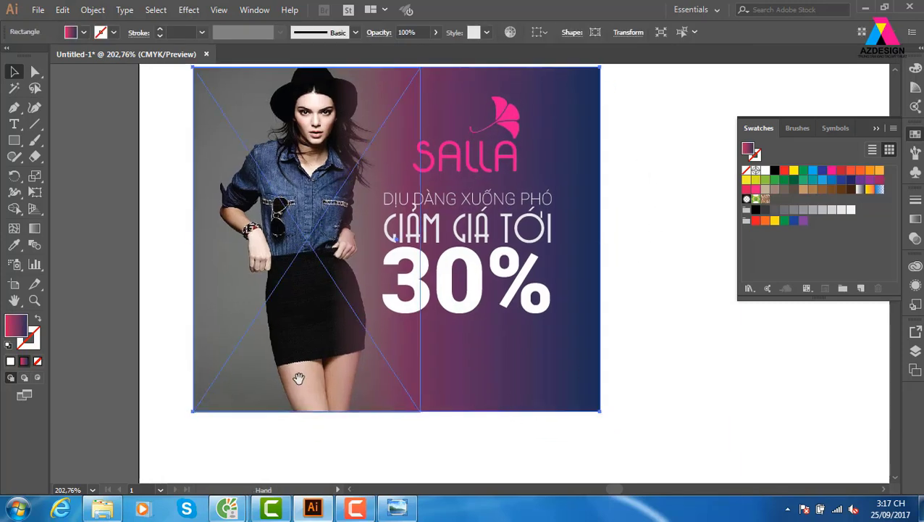
pyautogui.moveTo(295, 377); pyautogui.dragTo(305, 392)
# Step: Try a white fill on the SALLA logo, then undo to keep it pink
pyautogui.click(628, 350)
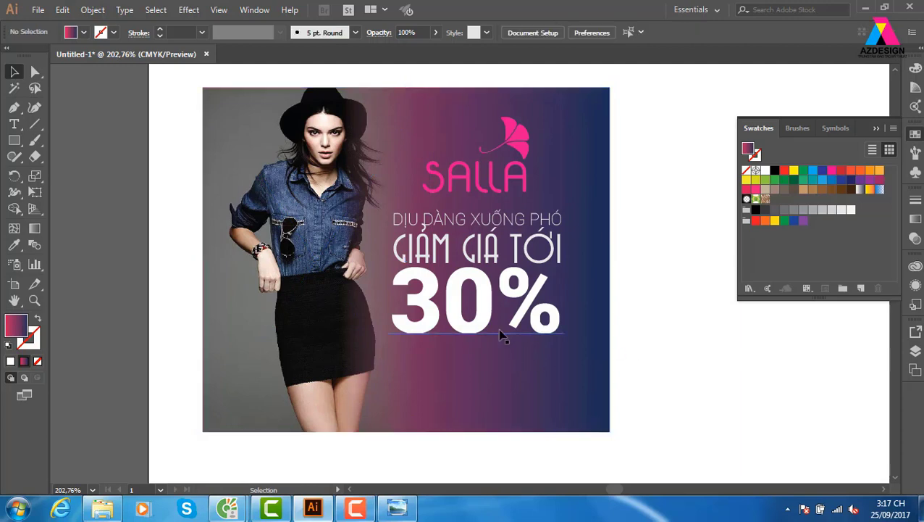
pyautogui.click(498, 349)
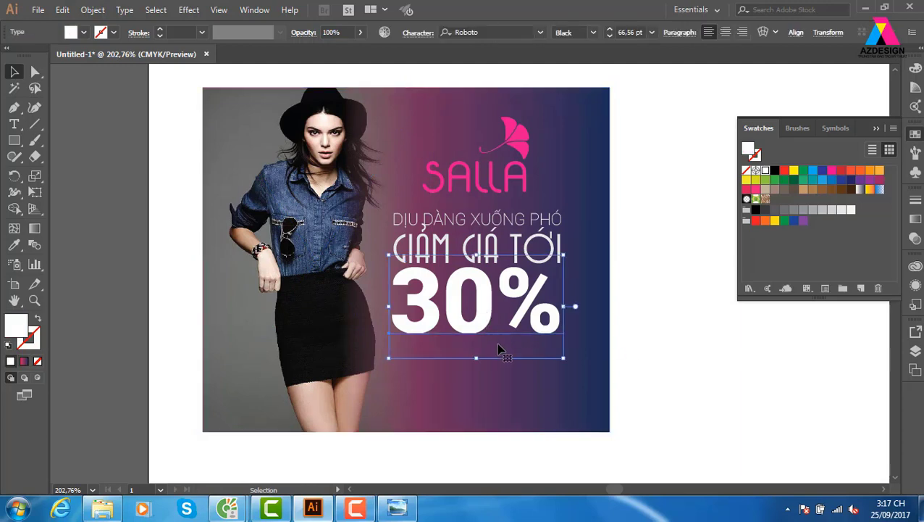
pyautogui.click(695, 227)
pyautogui.click(516, 182)
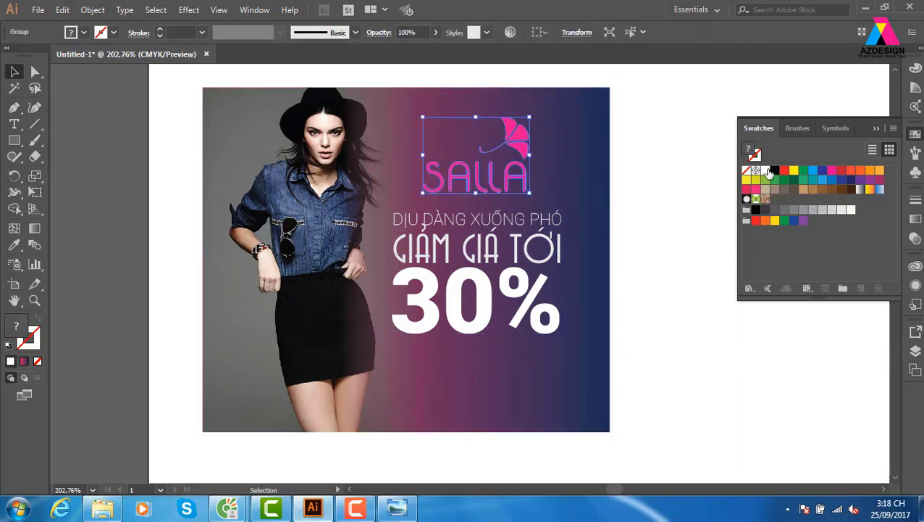
pyautogui.click(767, 170)
pyautogui.click(643, 221)
pyautogui.moveTo(631, 296); pyautogui.dragTo(614, 296)
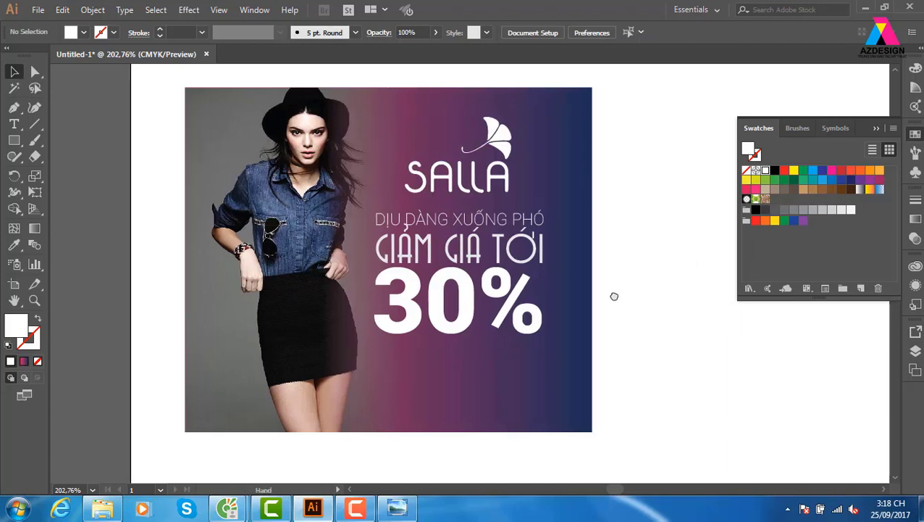
pyautogui.hotkey('ctrl', 'z')
pyautogui.hotkey('ctrl', 'z')
pyautogui.click(681, 266)
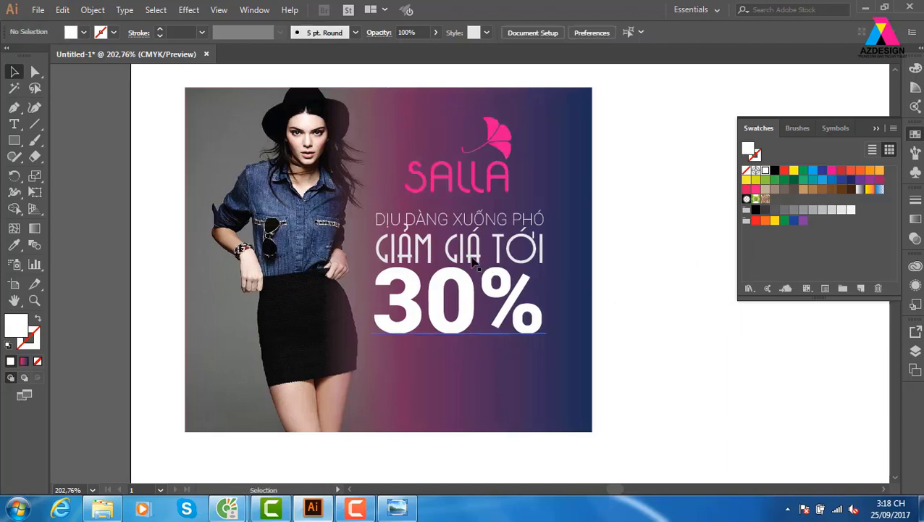
# Step: Try a flat grey fill on the background rectangle, then undo to restore the gradient
pyautogui.click(474, 265)
pyautogui.click(582, 275)
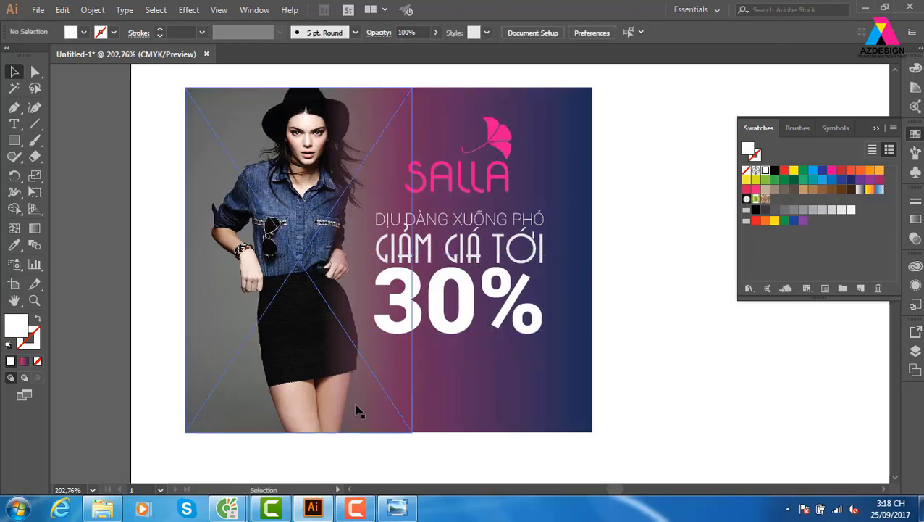
pyautogui.click(327, 390)
pyautogui.click(557, 397)
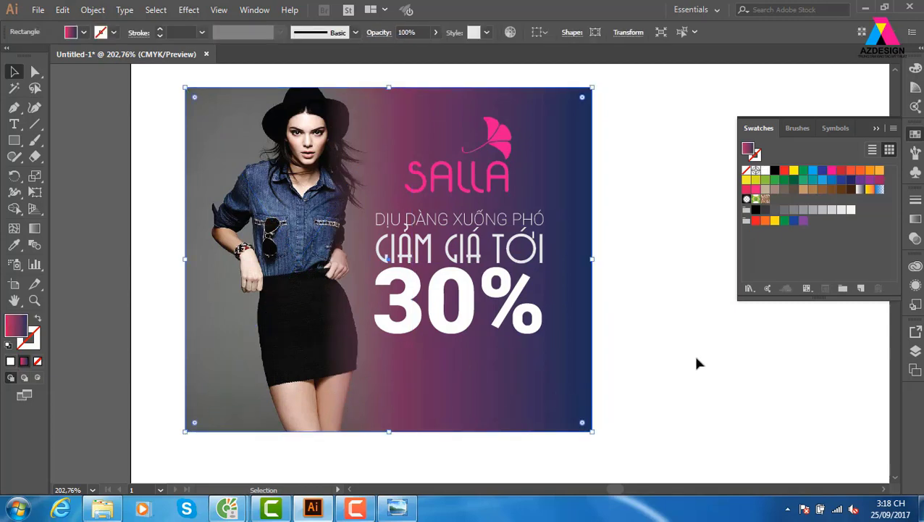
pyautogui.click(784, 211)
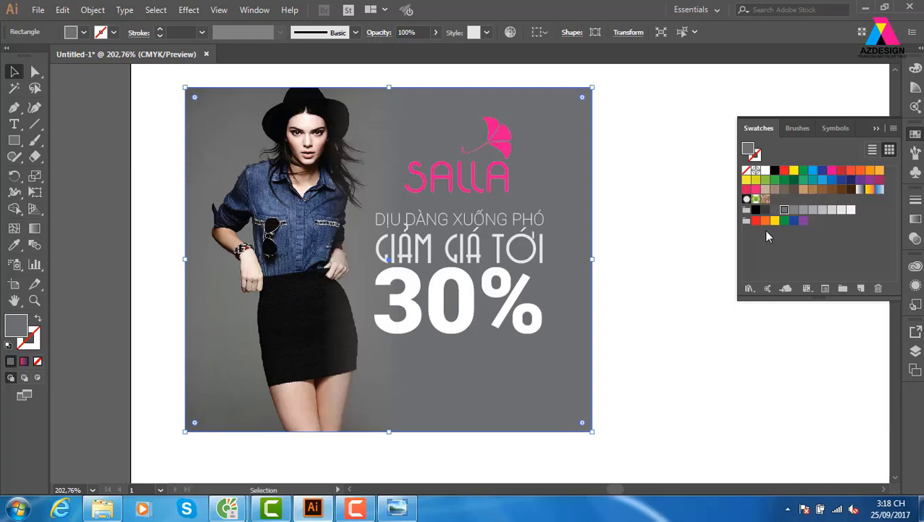
pyautogui.hotkey('ctrl', 'z')
pyautogui.click(674, 235)
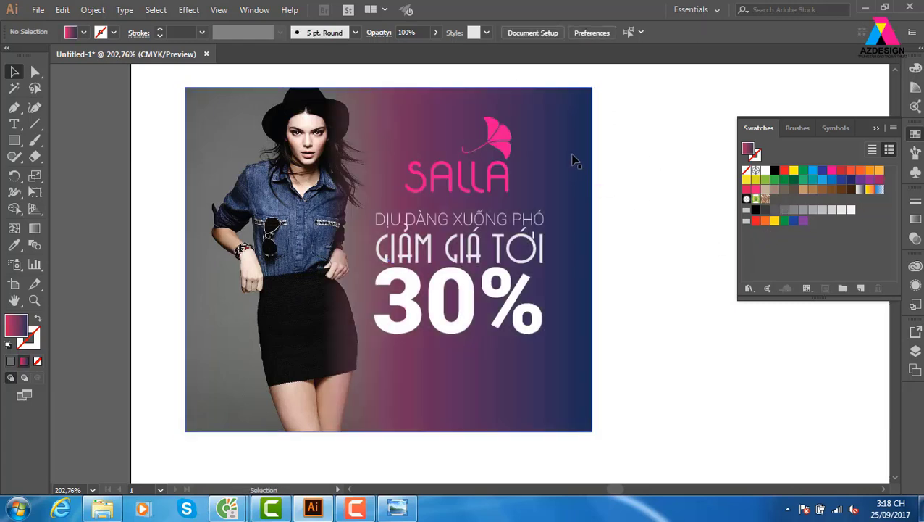
pyautogui.click(583, 250)
pyautogui.click(335, 312)
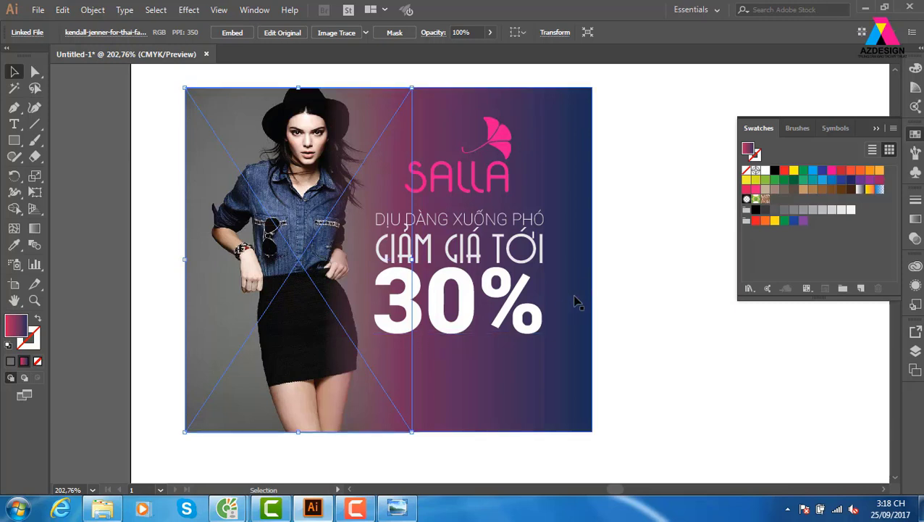
pyautogui.click(648, 273)
pyautogui.moveTo(648, 272); pyautogui.dragTo(638, 274)
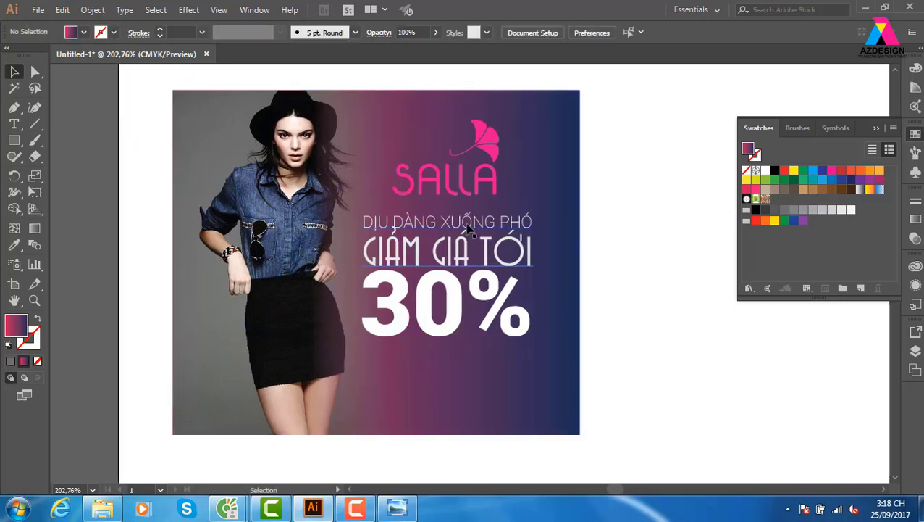
# Step: Slightly resize the 30% text and move the SALLA logo up a little
pyautogui.click(424, 232)
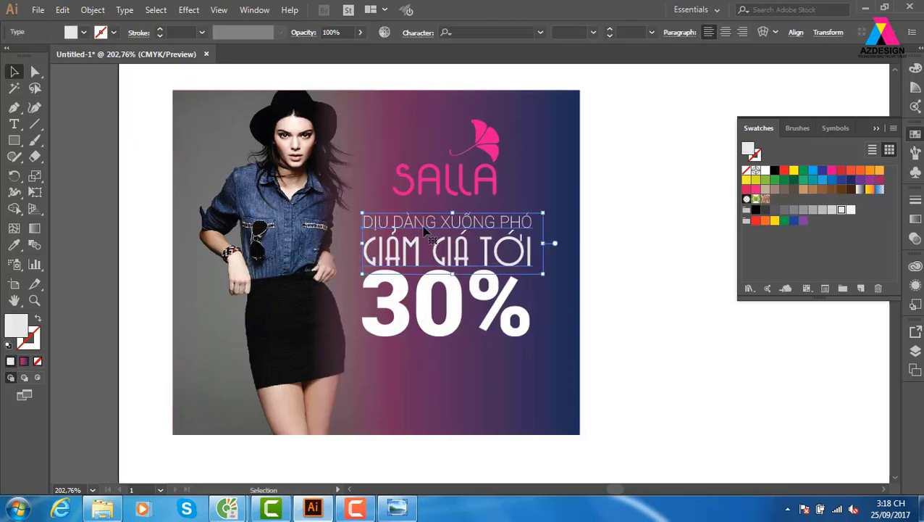
pyautogui.click(650, 301)
pyautogui.click(518, 329)
pyautogui.moveTo(533, 361); pyautogui.dragTo(539, 360)
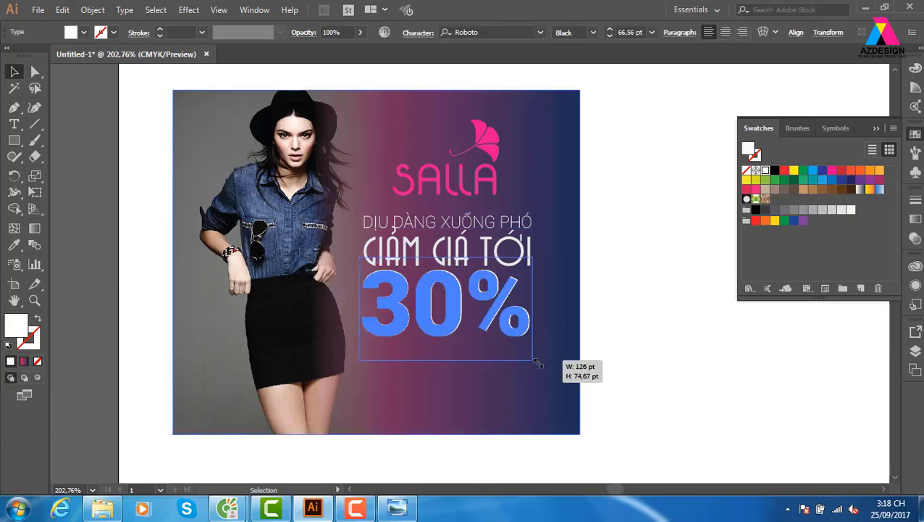
pyautogui.click(591, 323)
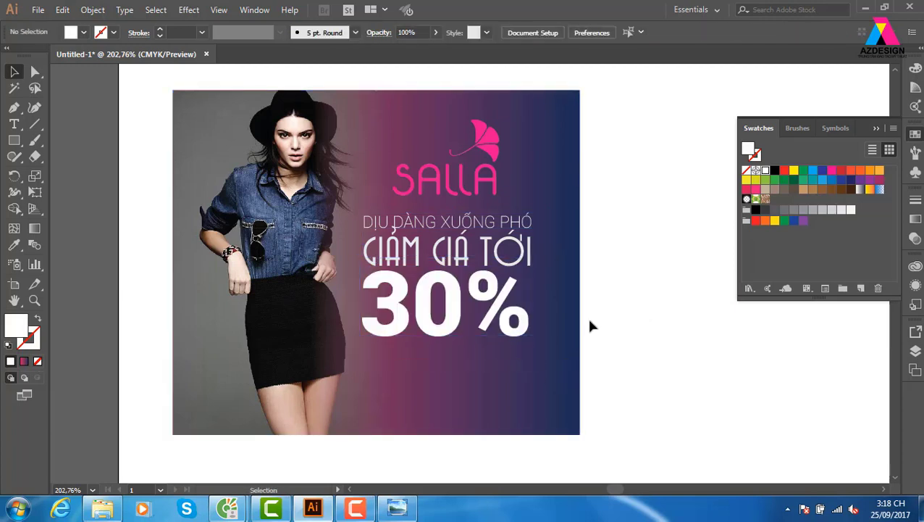
pyautogui.moveTo(456, 174); pyautogui.dragTo(456, 166)
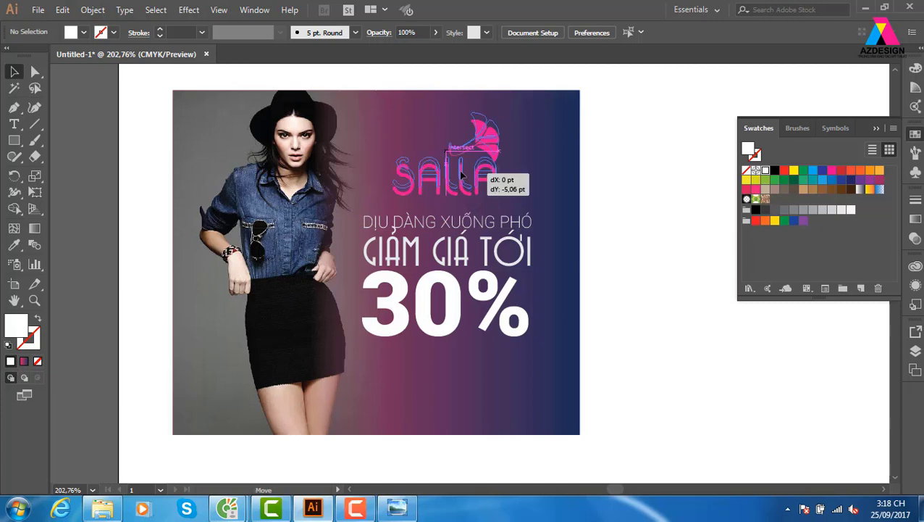
pyautogui.hotkey('ctrl', 'shift', 'a')
# Step: Scale the GIẢM GIÁ TỚI text and 30% down together
pyautogui.click(501, 252)
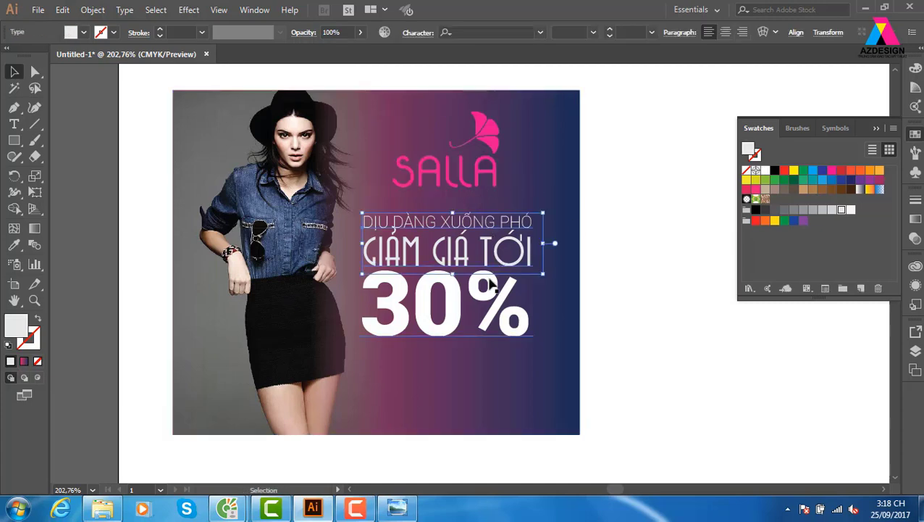
pyautogui.keyDown('shift'); pyautogui.click(491, 303); pyautogui.keyUp('shift')
pyautogui.moveTo(542, 212); pyautogui.dragTo(529, 220)
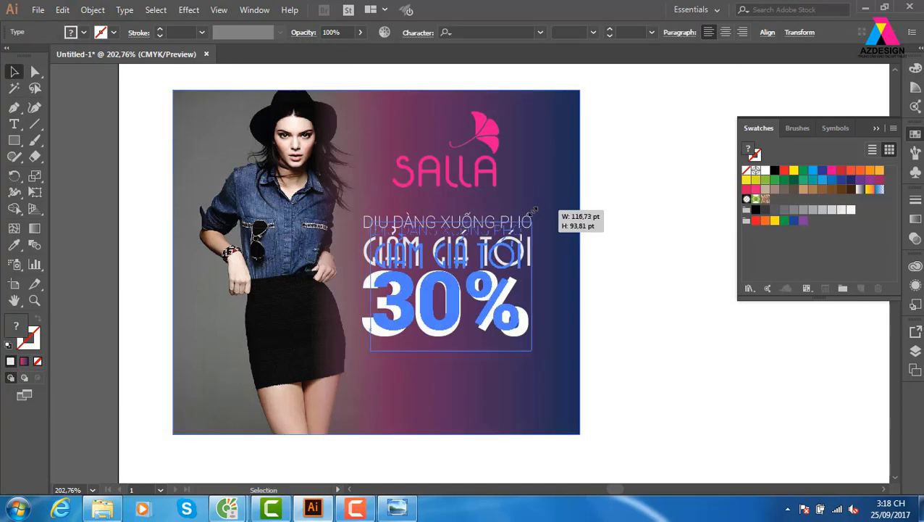
pyautogui.click(647, 298)
pyautogui.moveTo(514, 354); pyautogui.dragTo(555, 357)
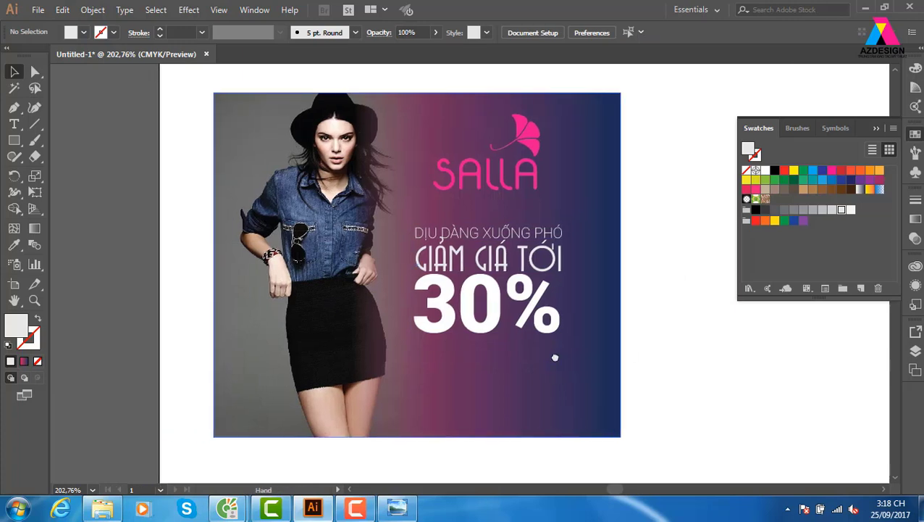
# Step: Draw an outline-only frame rectangle around the sale text block
pyautogui.click(15, 141)
pyautogui.moveTo(393, 207); pyautogui.dragTo(580, 357)
pyautogui.hotkey('shift', 'x')
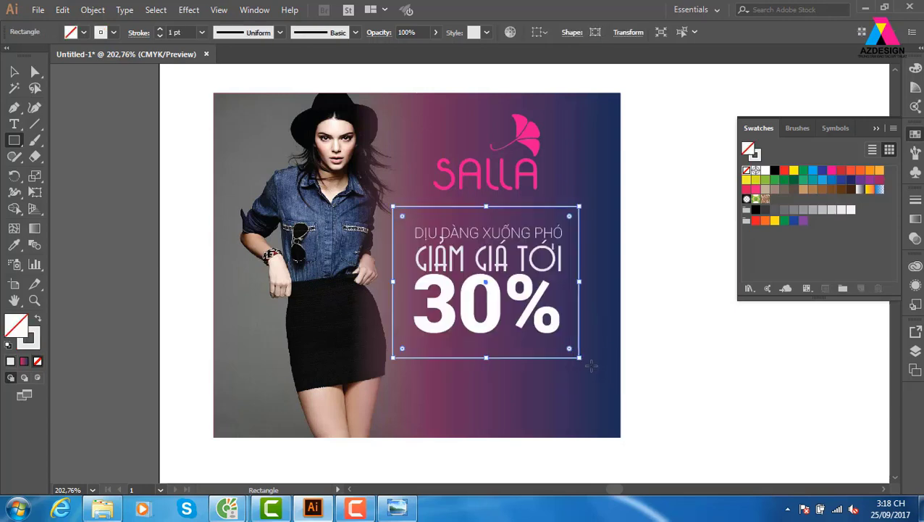
pyautogui.press('v')
pyautogui.click(695, 288)
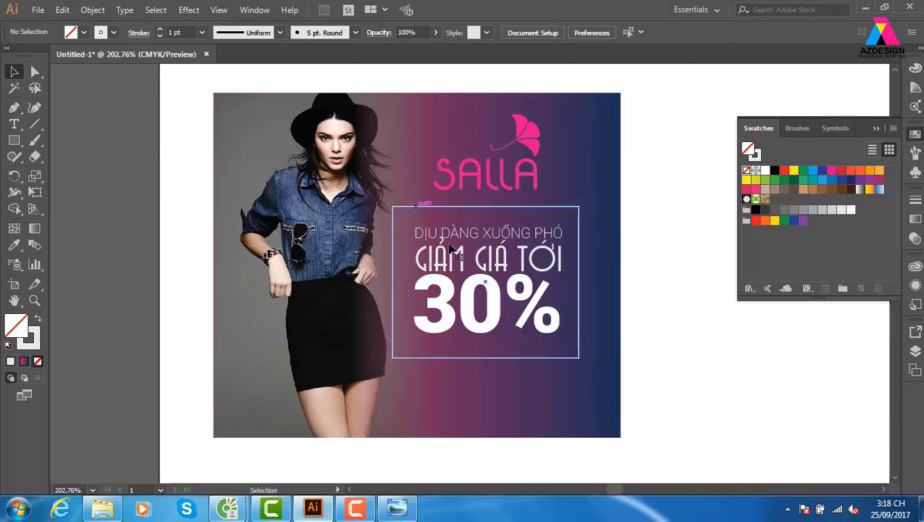
pyautogui.click(486, 269)
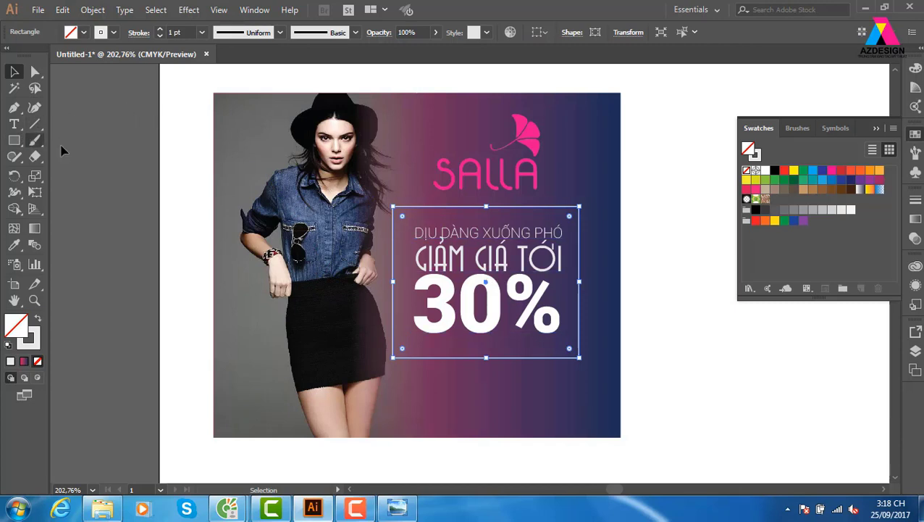
# Step: Add an unclipped opacity mask to the frame and draw a mask rectangle inside it
pyautogui.click(914, 239)
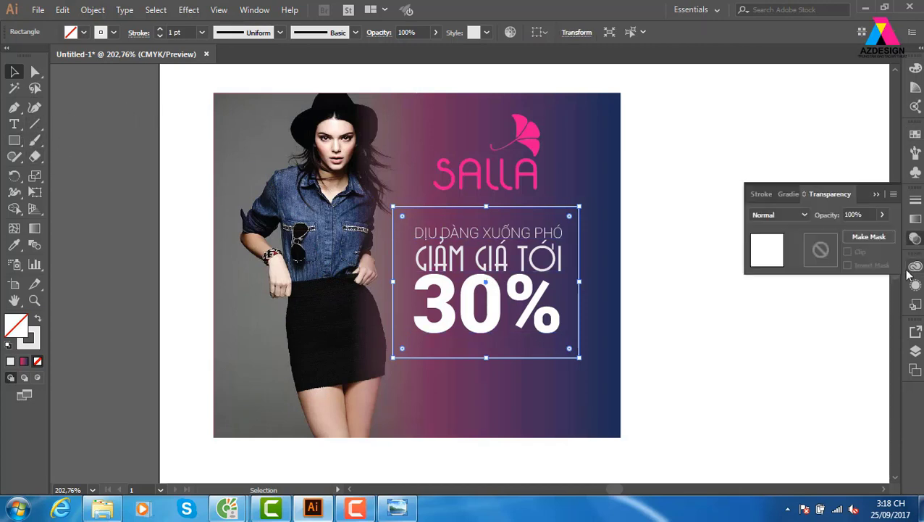
pyautogui.click(822, 251)
pyautogui.click(848, 251)
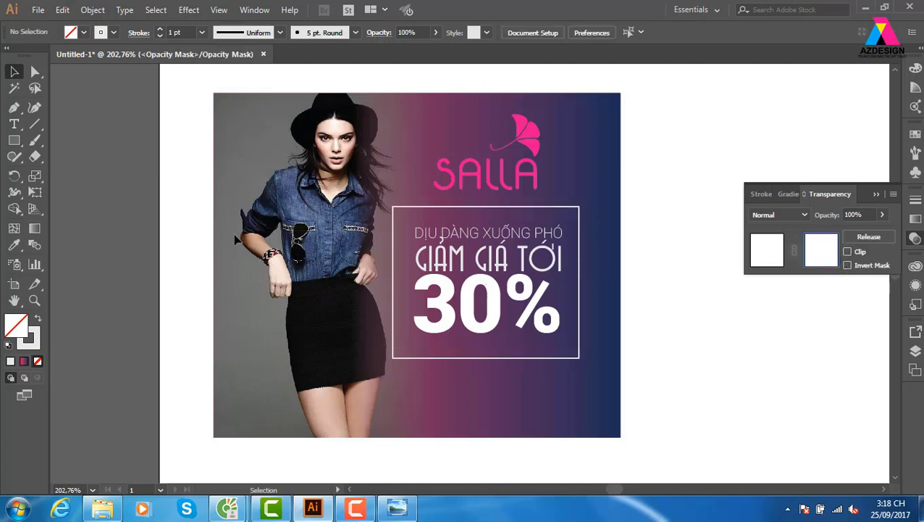
pyautogui.click(14, 140)
pyautogui.moveTo(416, 186); pyautogui.dragTo(527, 390)
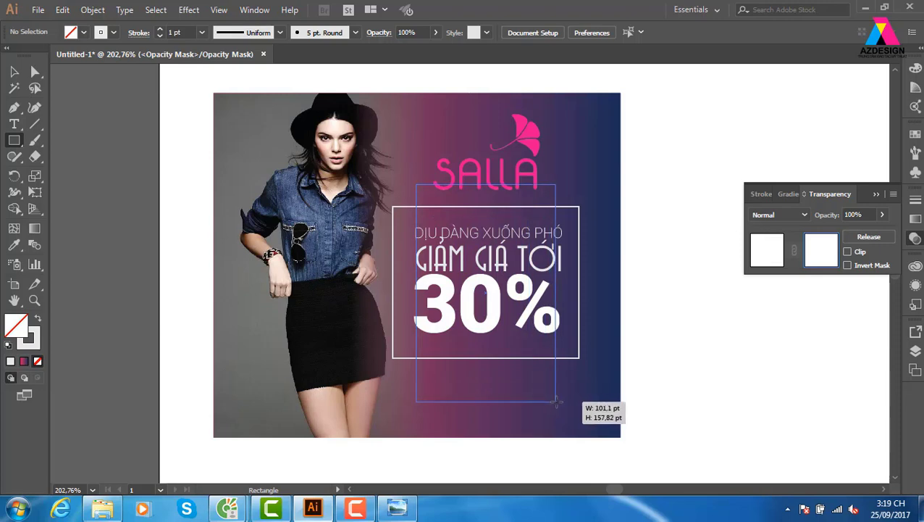
pyautogui.moveTo(527, 390); pyautogui.dragTo(560, 401)
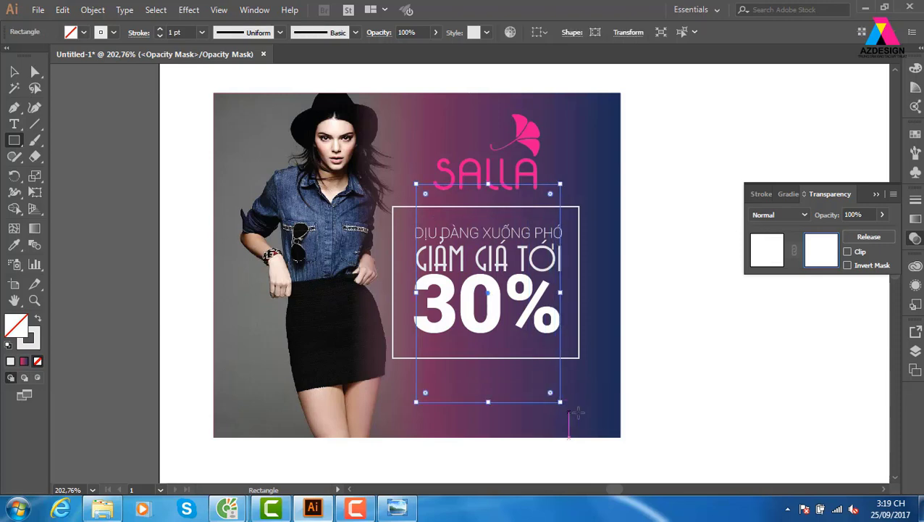
# Step: Fill the mask rectangle black and exit opacity-mask editing
pyautogui.click(915, 134)
pyautogui.click(774, 171)
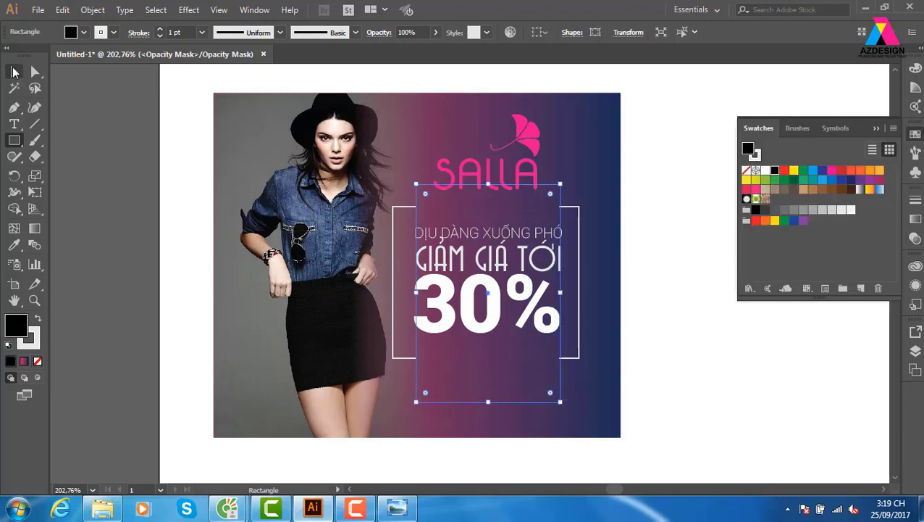
pyautogui.press('v')
pyautogui.click(916, 219)
pyautogui.click(916, 238)
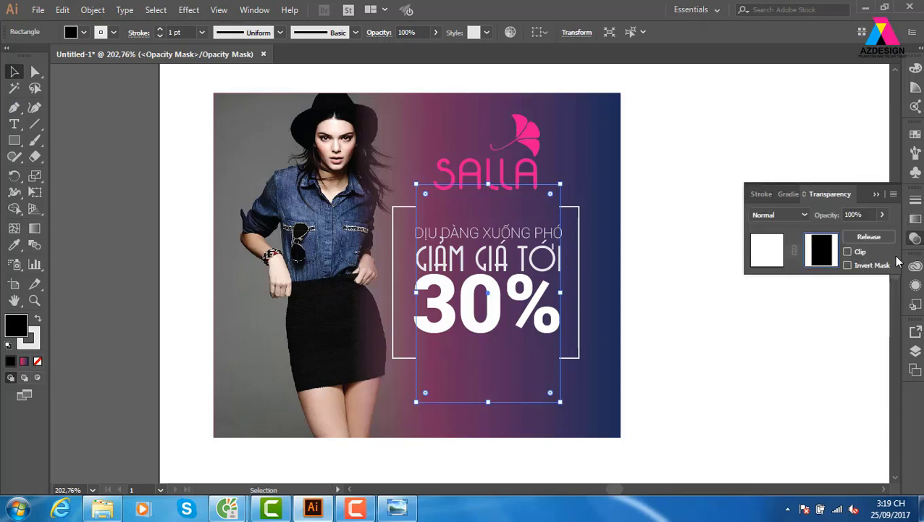
pyautogui.click(768, 250)
pyautogui.click(758, 371)
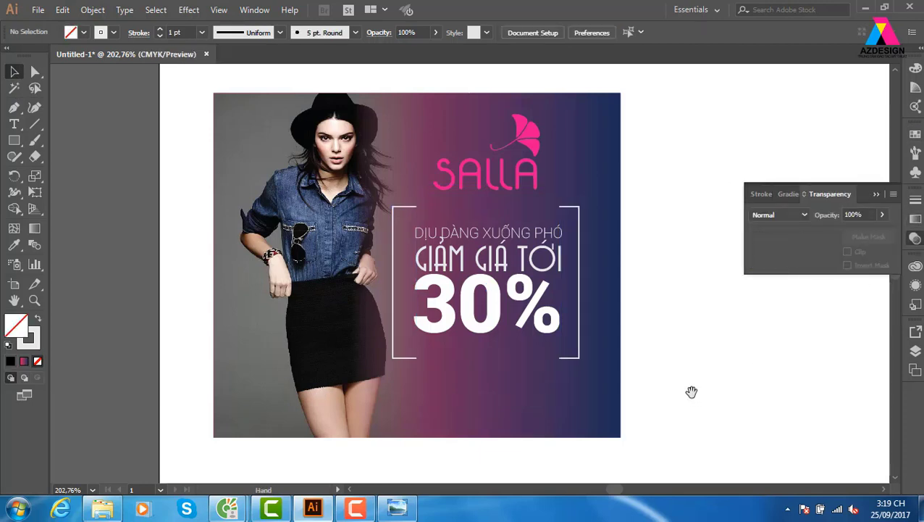
pyautogui.moveTo(691, 392); pyautogui.dragTo(676, 389)
# Step: Nudge the SALLA logo slightly left and down with arrow keys
pyautogui.click(465, 166)
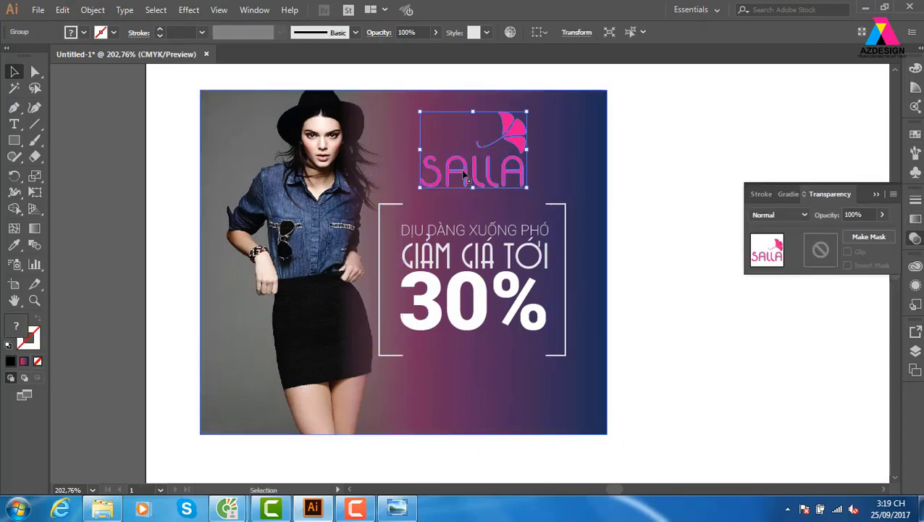
pyautogui.moveTo(464, 176); pyautogui.dragTo(457, 174)
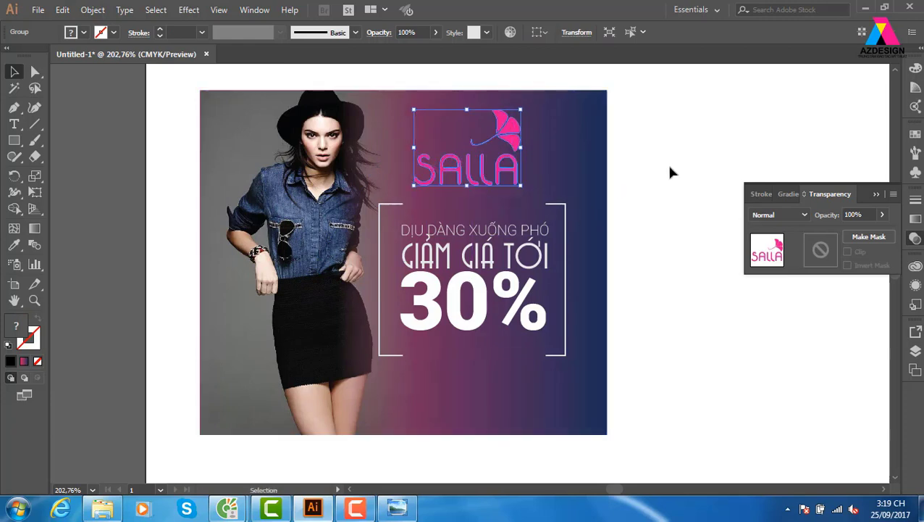
pyautogui.press('Down')
pyautogui.press('Down')
pyautogui.press('Right')
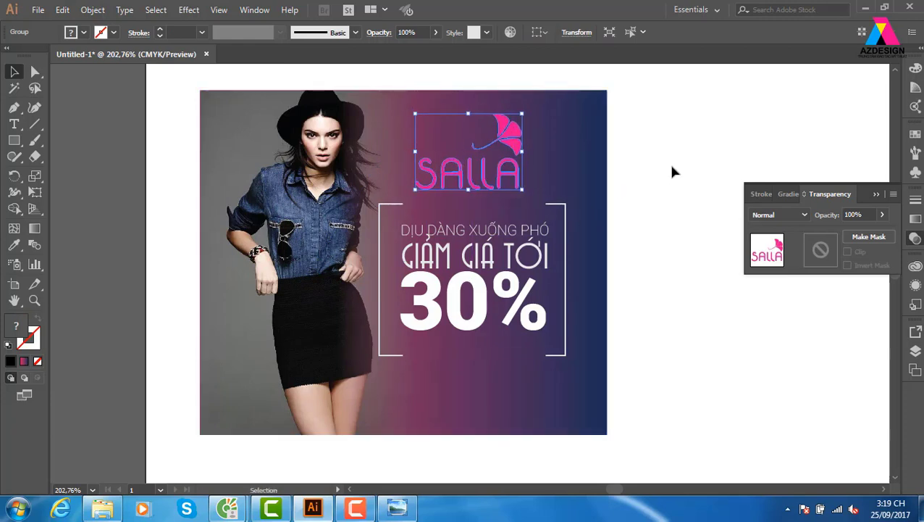
# Step: Make the background gradient radial, running from the logo toward the lower-left
pyautogui.click(585, 142)
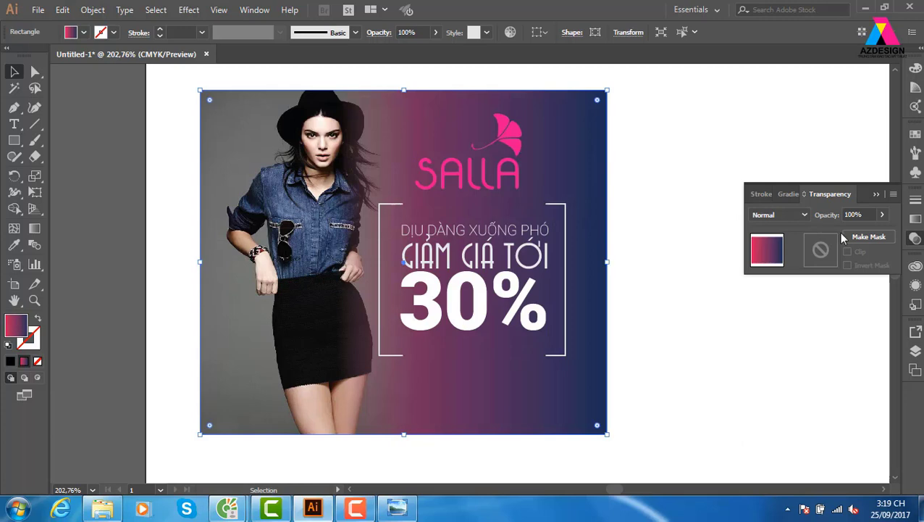
pyautogui.click(915, 218)
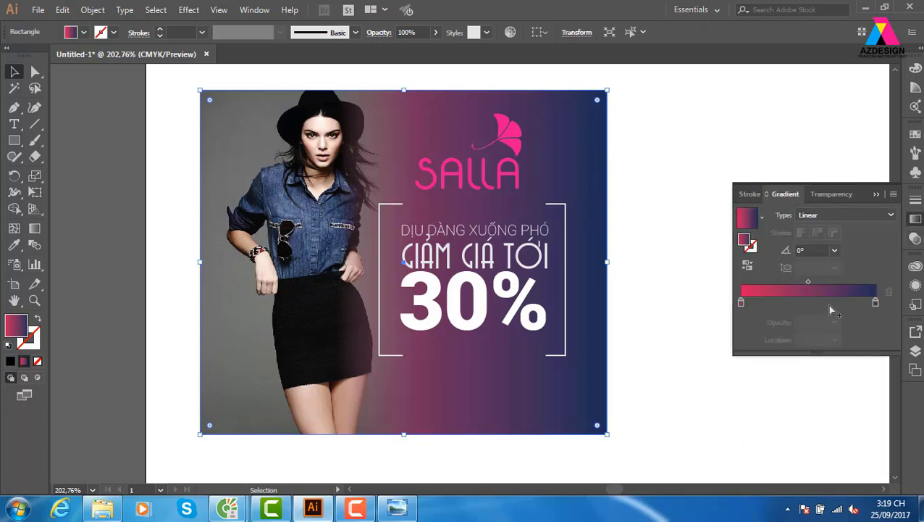
pyautogui.click(841, 217)
pyautogui.click(833, 245)
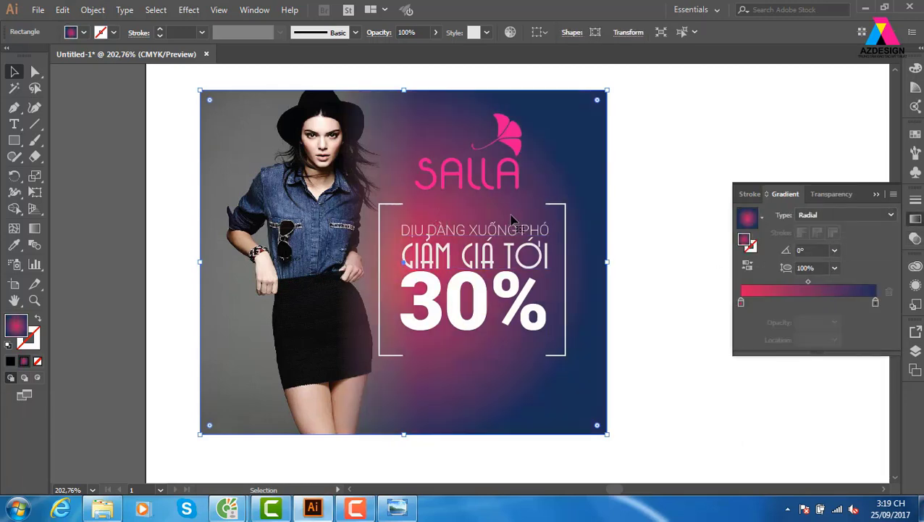
pyautogui.press('g')
pyautogui.moveTo(484, 157); pyautogui.dragTo(173, 420)
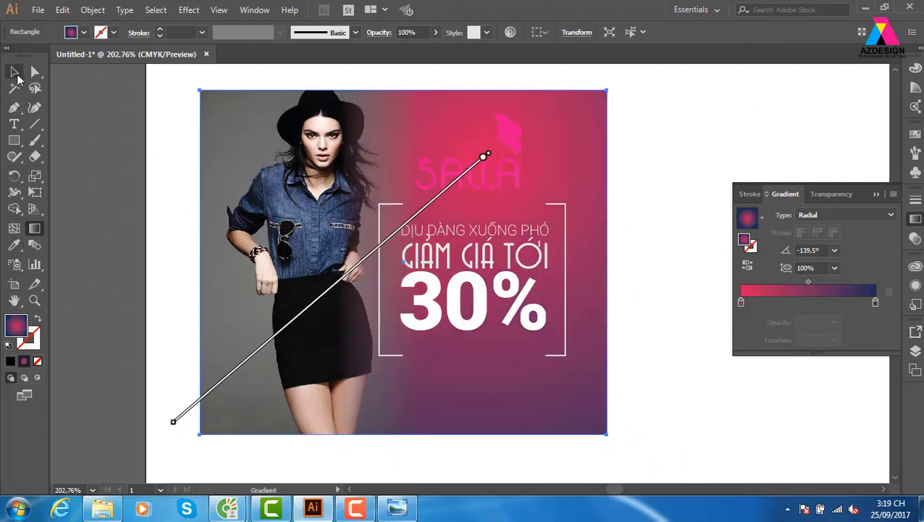
pyautogui.click(14, 71)
pyautogui.click(647, 154)
pyautogui.click(518, 170)
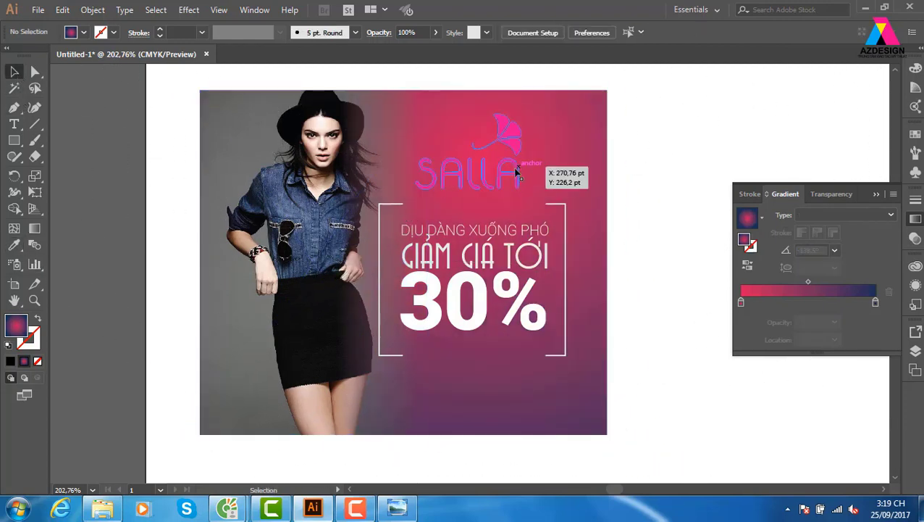
pyautogui.click(916, 135)
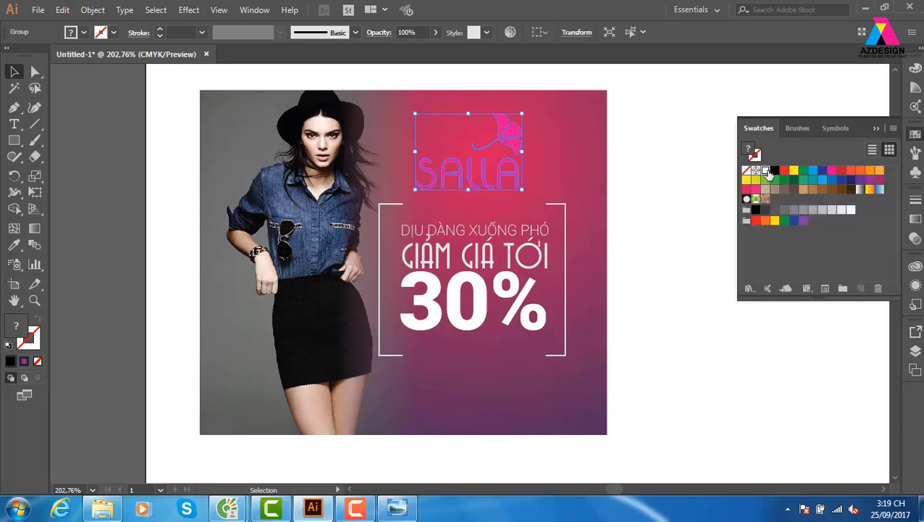
# Step: Fill the SALLA logo with white
pyautogui.click(766, 170)
pyautogui.click(672, 109)
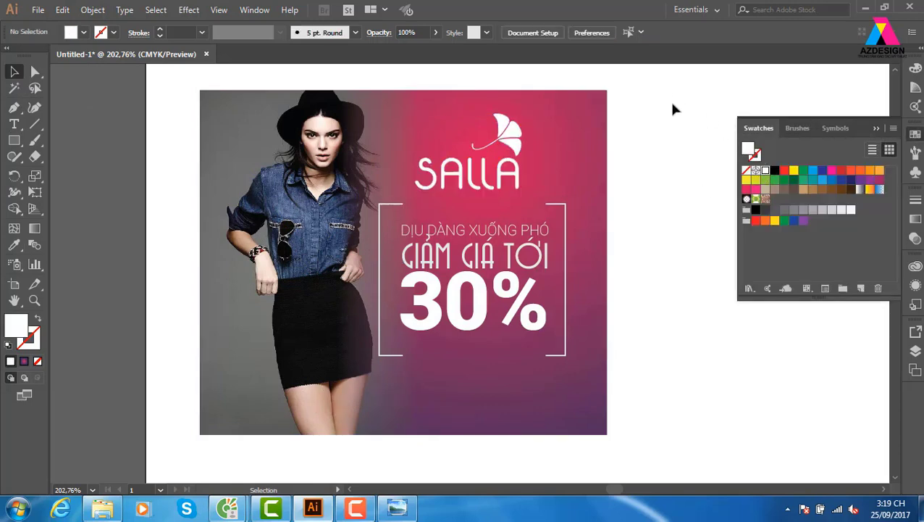
pyautogui.click(498, 144)
pyautogui.click(634, 190)
# Step: Set the background gradient's left stop to a teal swatch
pyautogui.click(591, 160)
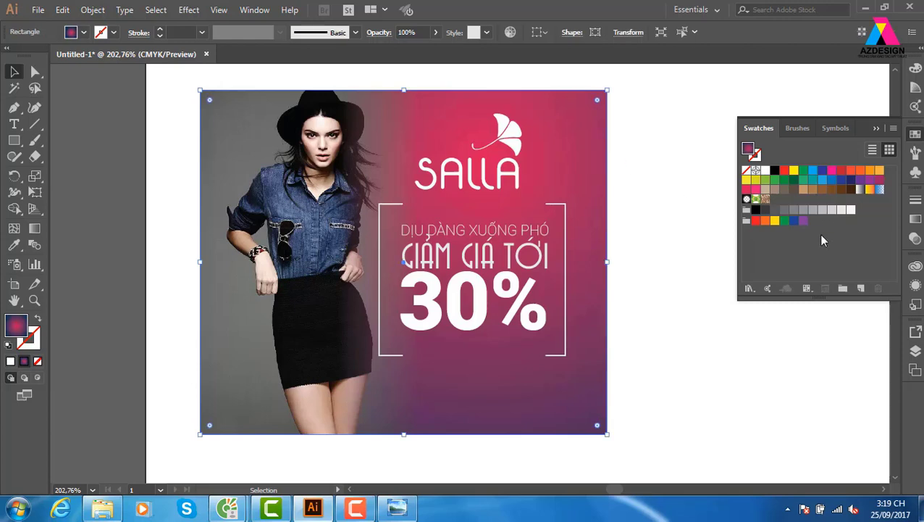
pyautogui.click(916, 218)
pyautogui.click(876, 304)
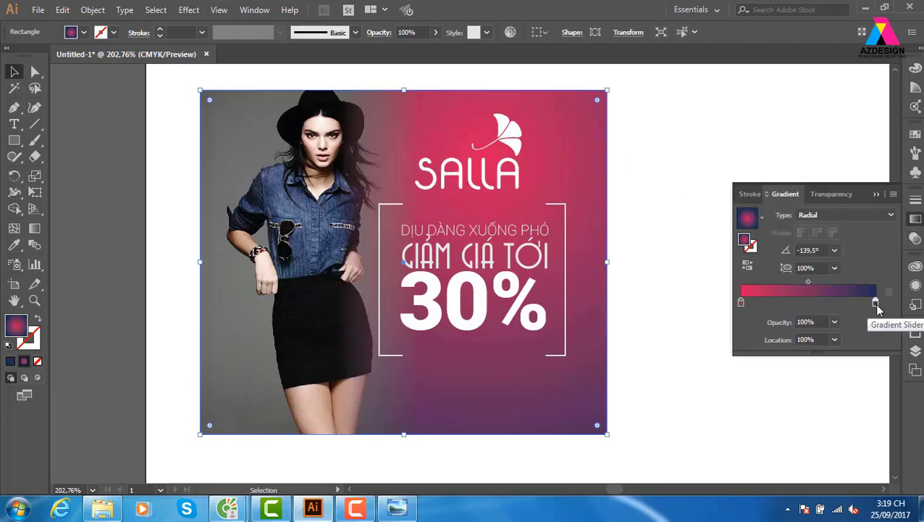
pyautogui.doubleClick(876, 303)
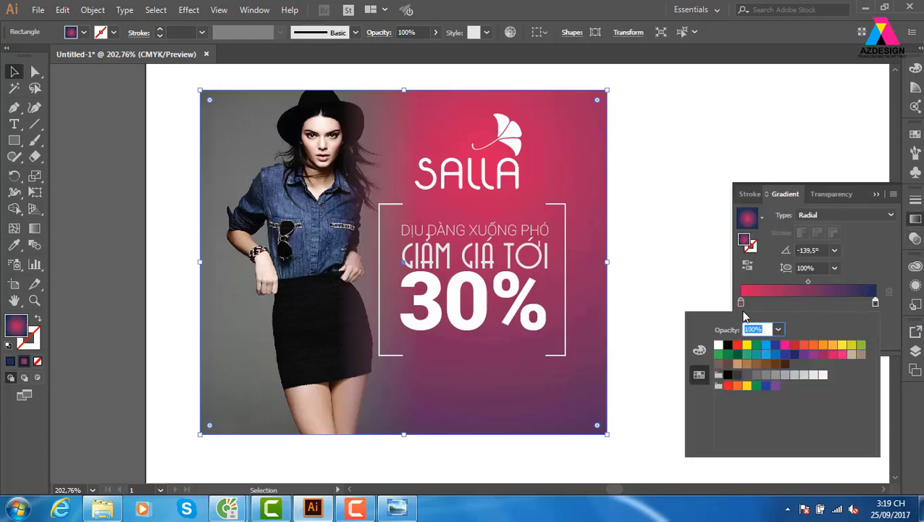
pyautogui.click(741, 302)
pyautogui.doubleClick(741, 302)
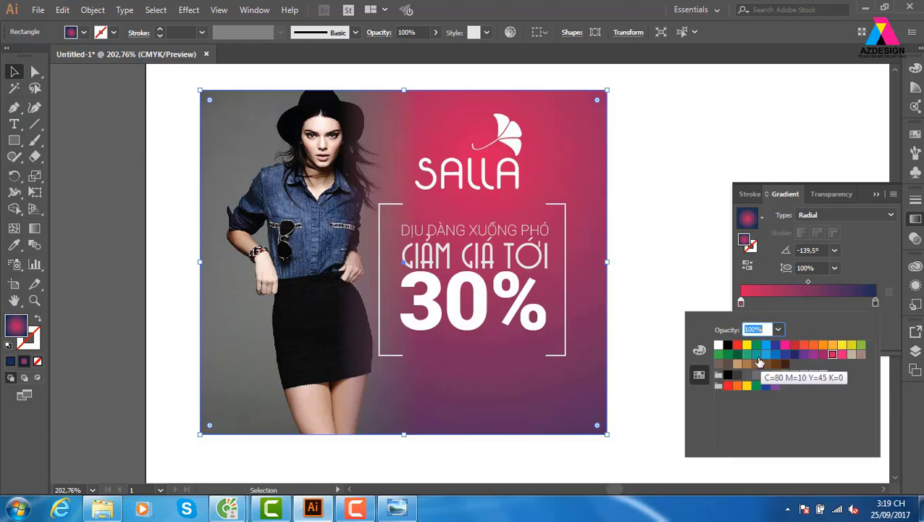
pyautogui.click(759, 360)
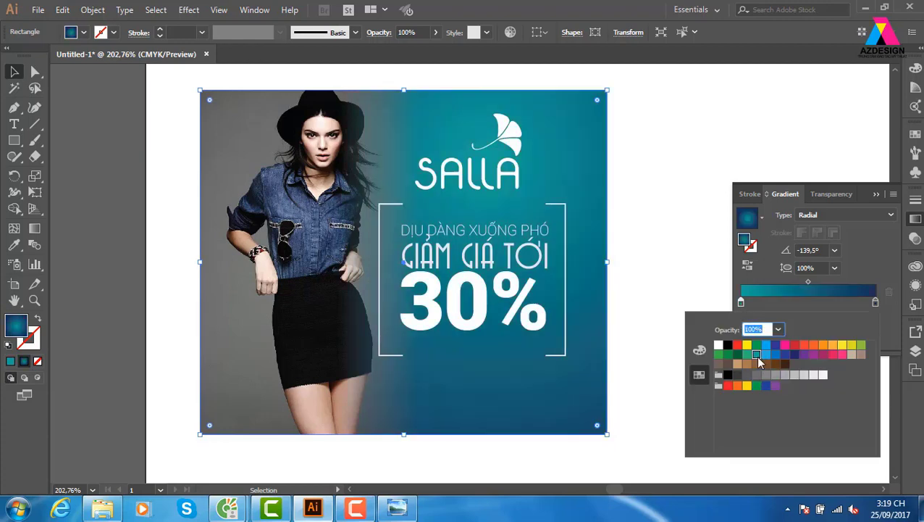
pyautogui.click(715, 172)
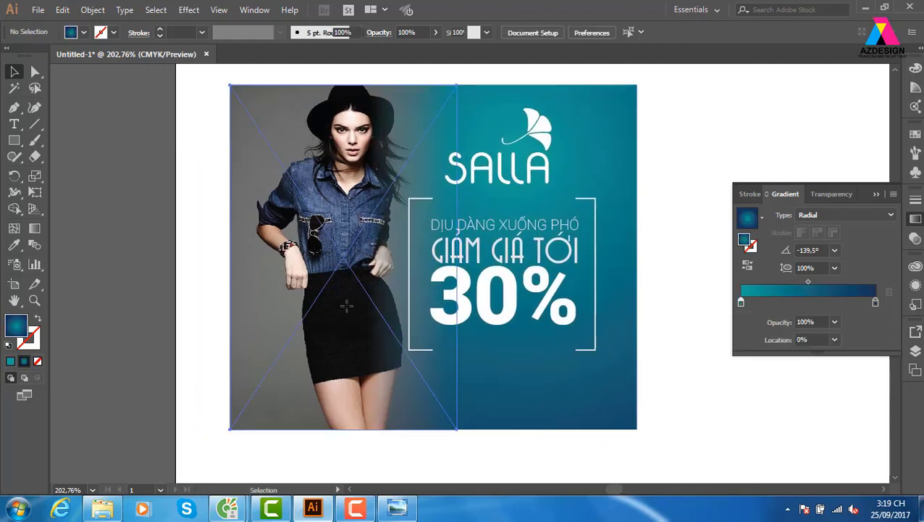
# Step: Enter the model photo's opacity mask and switch its gradient type to Radial
pyautogui.click(347, 305)
pyautogui.click(917, 236)
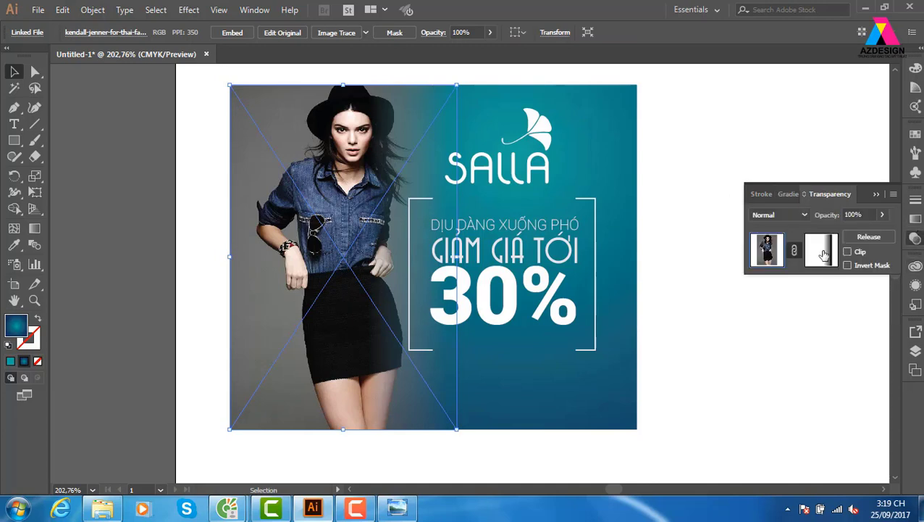
pyautogui.click(823, 253)
pyautogui.click(915, 217)
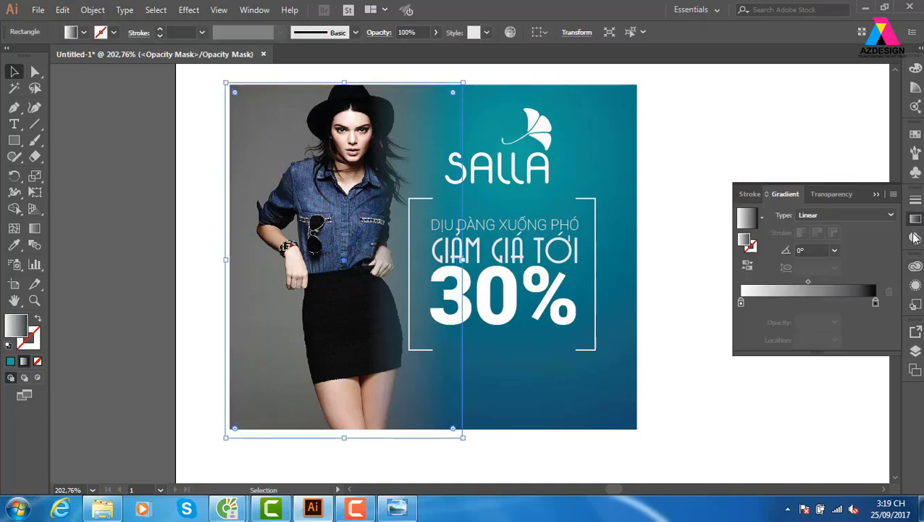
pyautogui.click(844, 217)
pyautogui.click(834, 245)
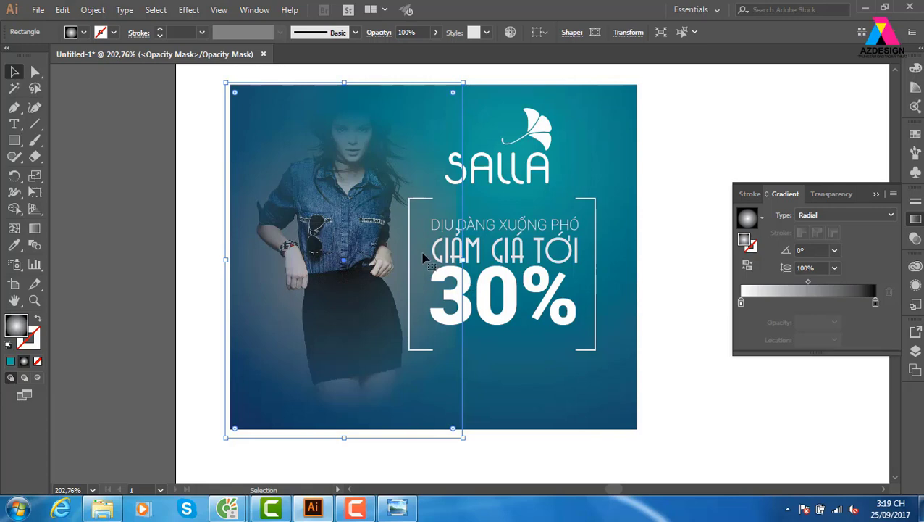
# Step: Trial diagonal radial mask gradients, then undo back to the original linear fade
pyautogui.press('g')
pyautogui.moveTo(330, 160); pyautogui.dragTo(499, 332)
pyautogui.press('v')
pyautogui.hotkey('ctrl', 'z')
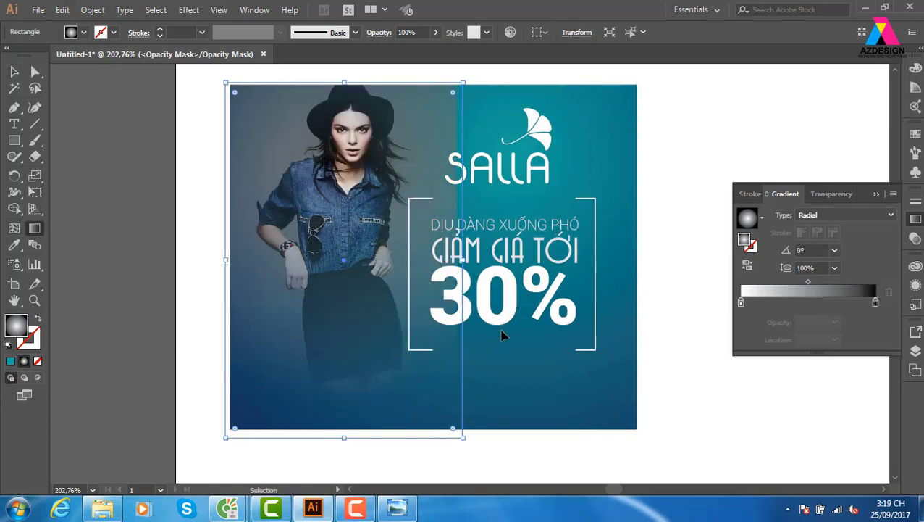
pyautogui.press('g')
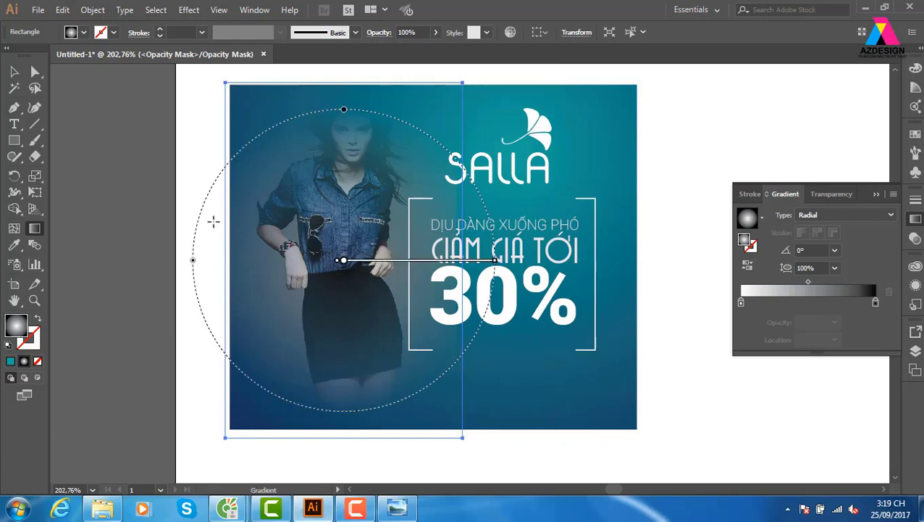
pyautogui.moveTo(213, 221); pyautogui.dragTo(410, 360)
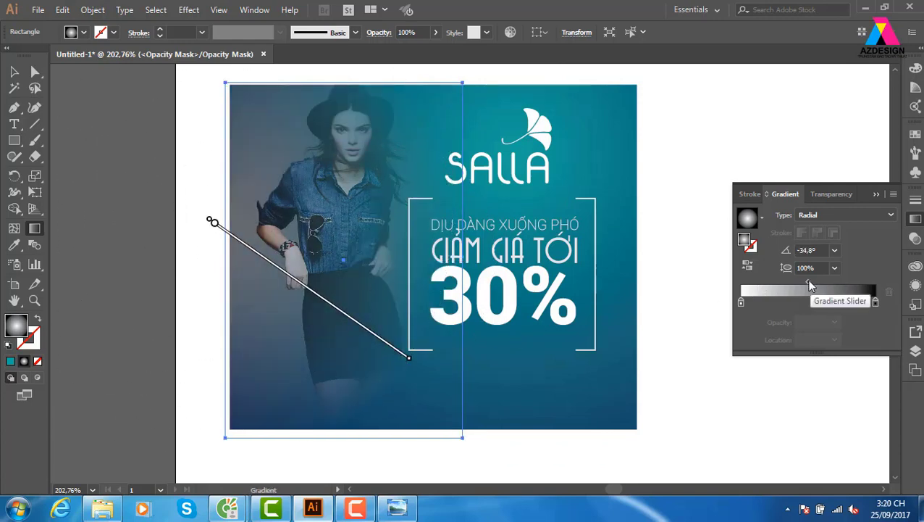
pyautogui.moveTo(809, 283); pyautogui.dragTo(854, 282)
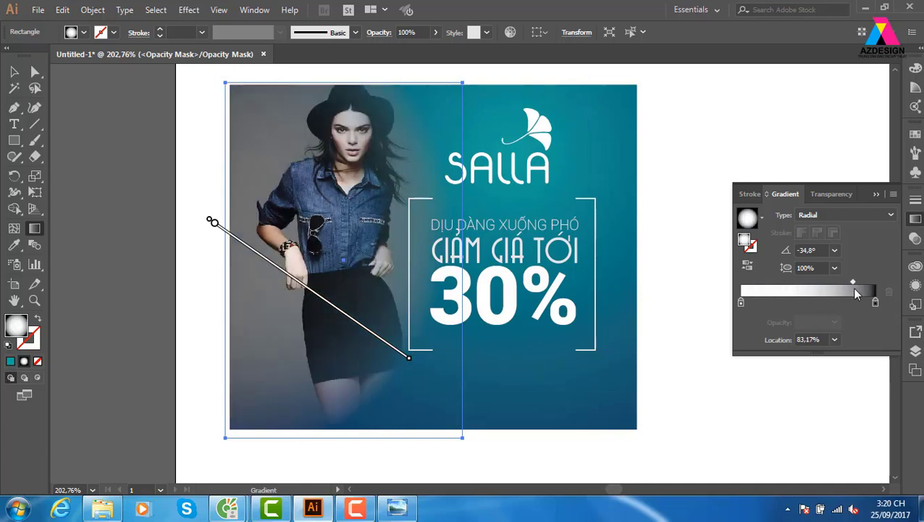
pyautogui.hotkey('ctrl', 'z')
pyautogui.hotkey('ctrl', 'z')
pyautogui.hotkey('ctrl', 'z')
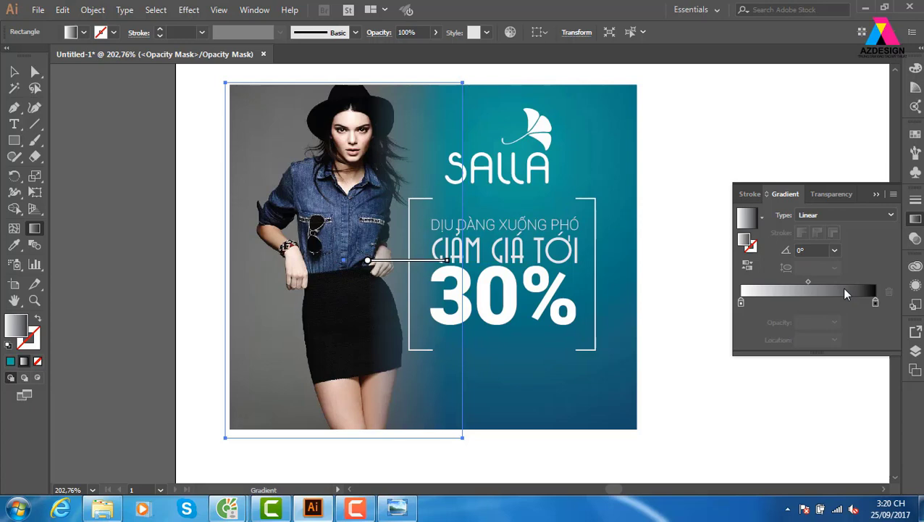
pyautogui.click(14, 71)
# Step: Try the Crystallize effect with nothing selected, then cancel it
pyautogui.click(717, 104)
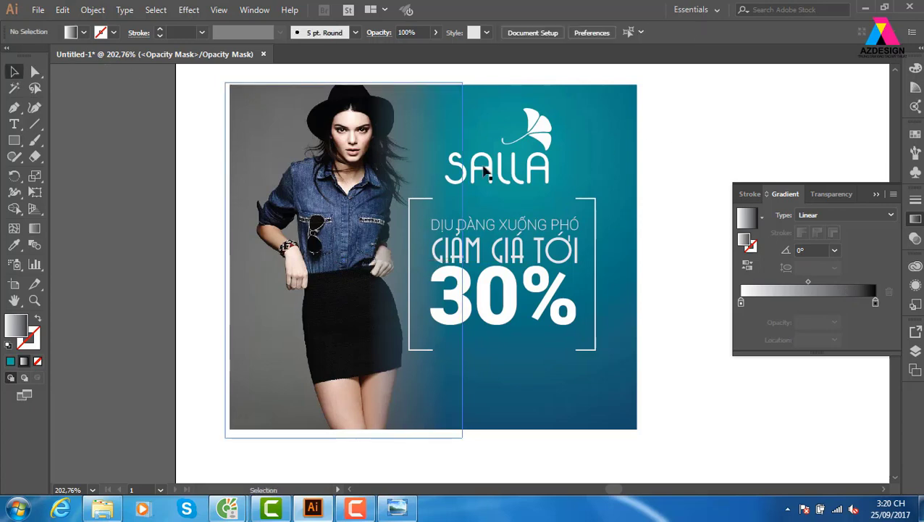
pyautogui.click(915, 240)
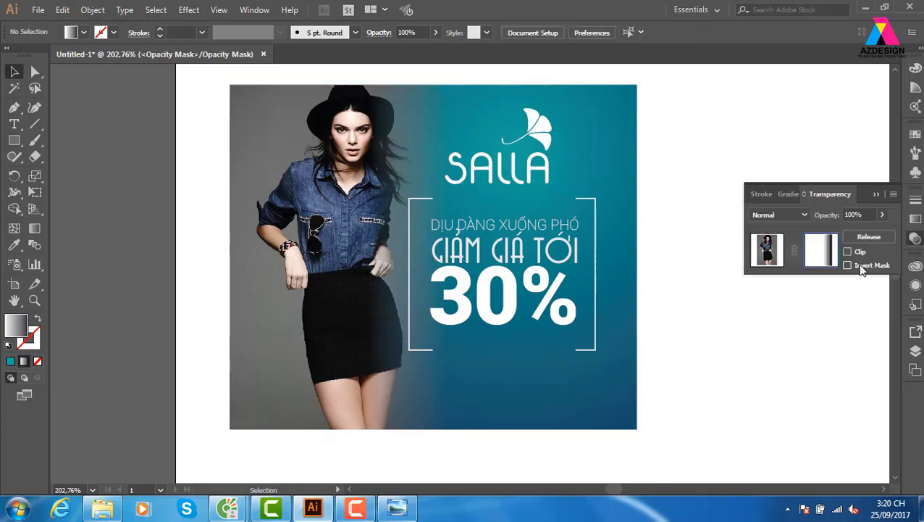
pyautogui.click(188, 9)
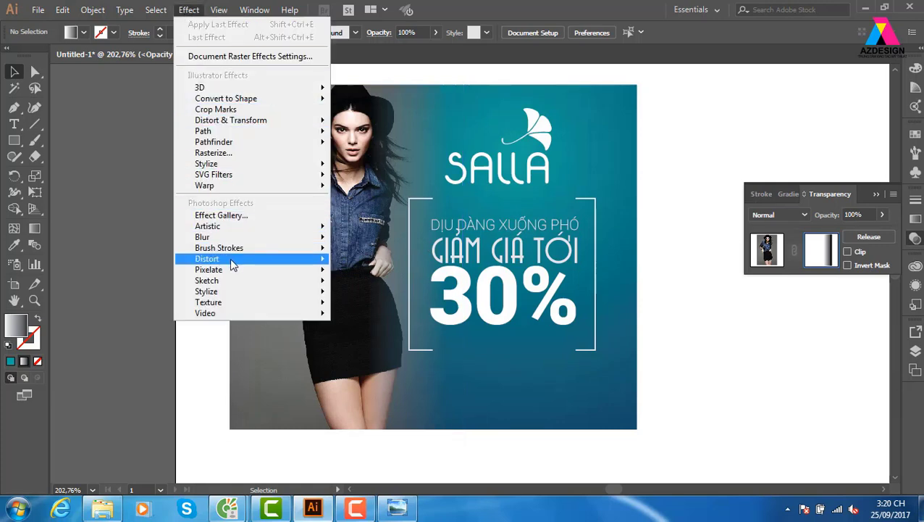
pyautogui.moveTo(209, 270)
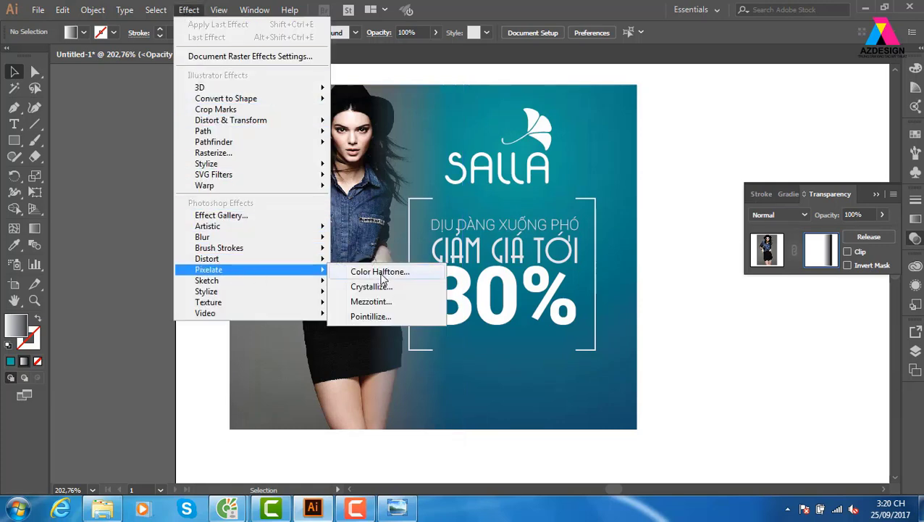
pyautogui.click(383, 287)
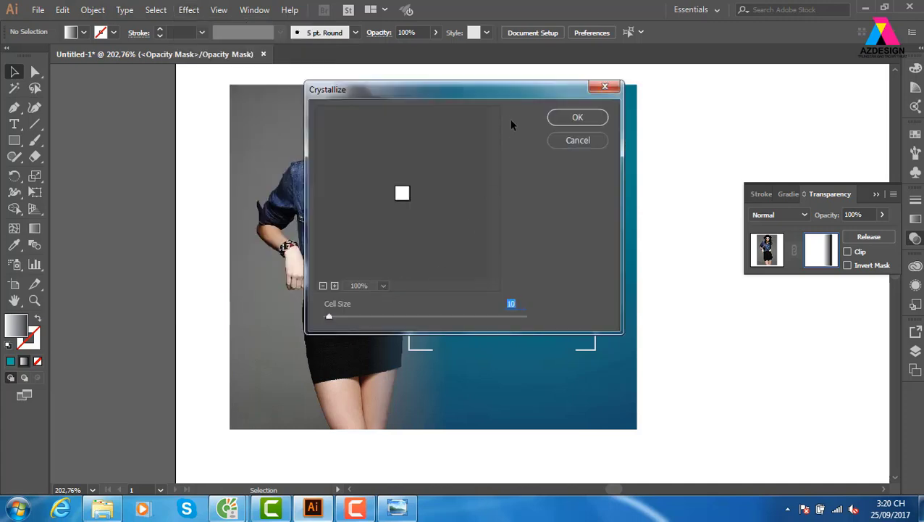
pyautogui.click(606, 87)
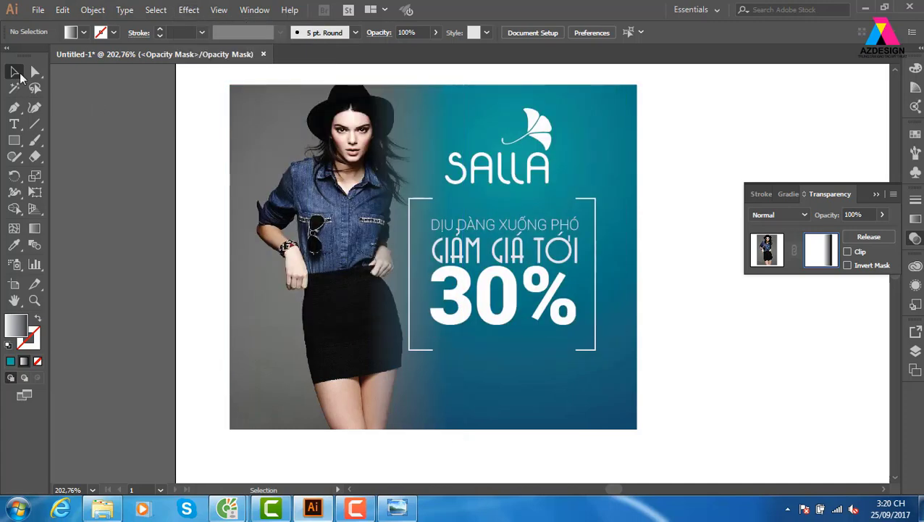
# Step: Apply Pixelate > Crystallize with cell size 41 to the mask rectangle
pyautogui.click(426, 152)
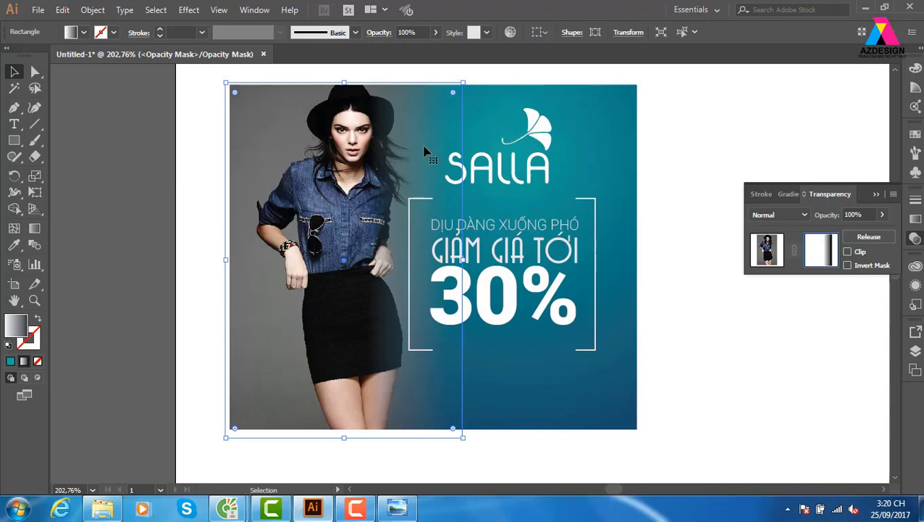
pyautogui.click(188, 9)
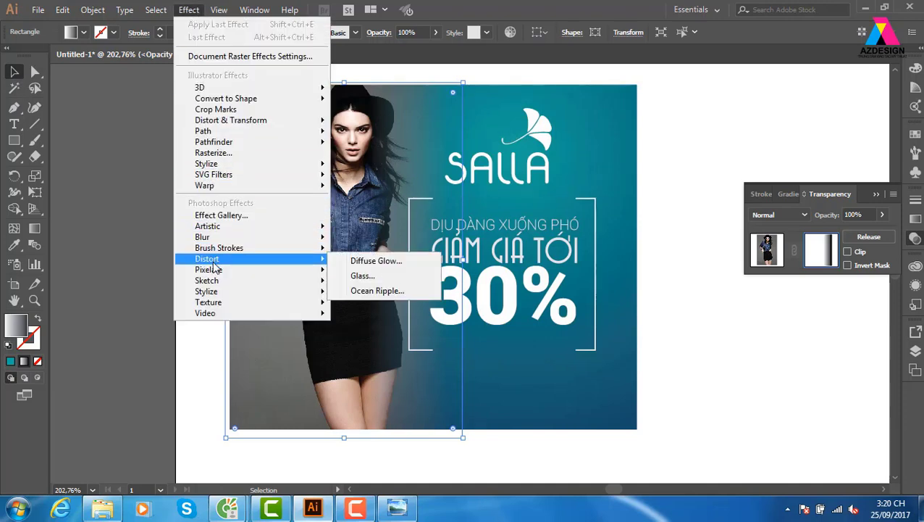
pyautogui.moveTo(208, 269)
pyautogui.click(392, 289)
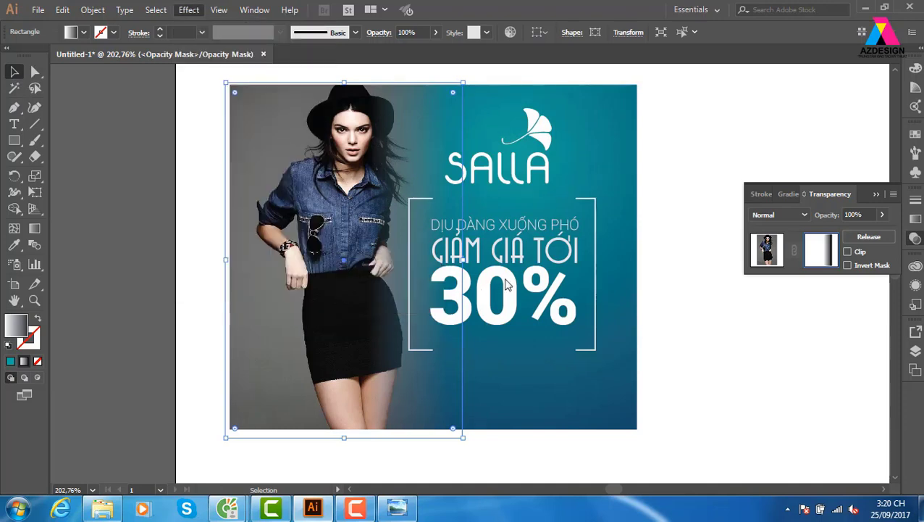
pyautogui.click(350, 317)
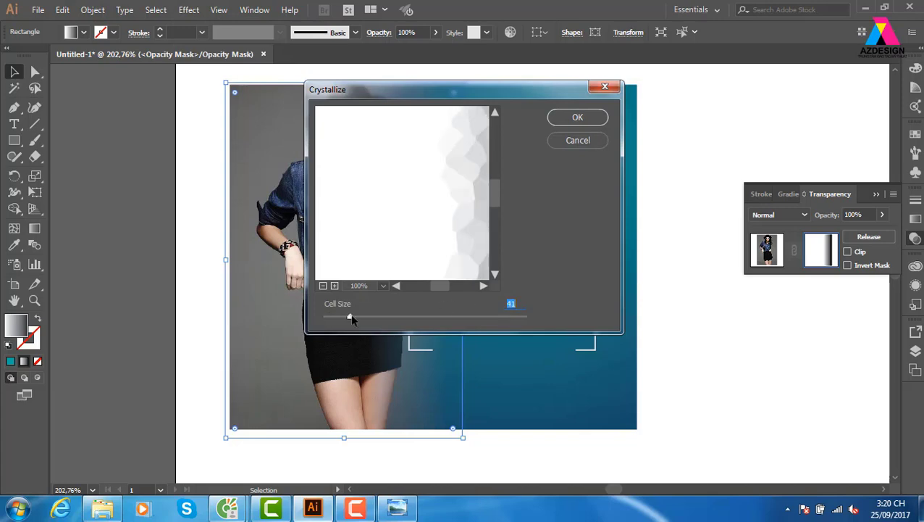
pyautogui.click(596, 115)
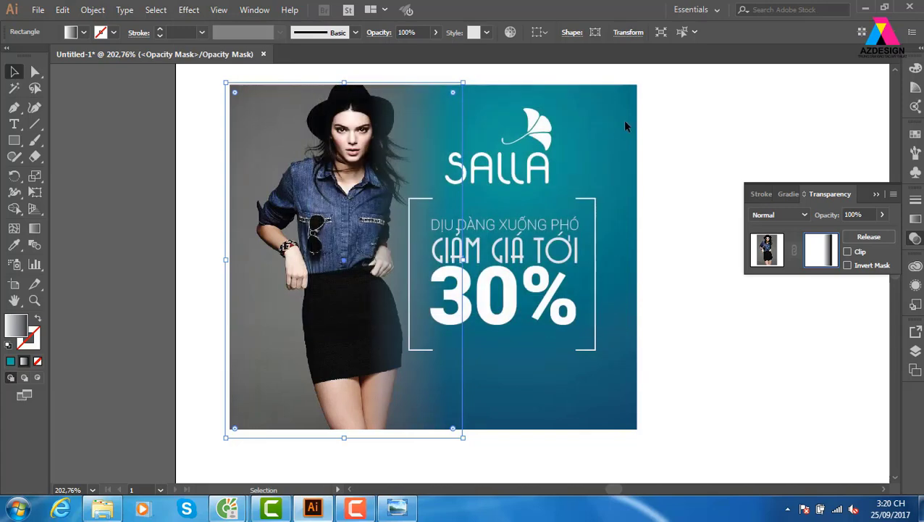
pyautogui.click(673, 128)
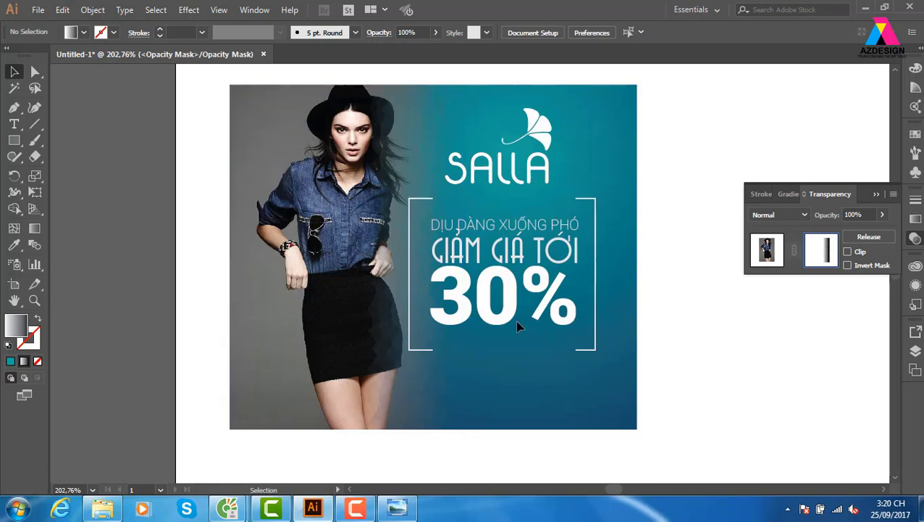
# Step: Return to the Transparency panel and stop editing the opacity mask
pyautogui.click(915, 199)
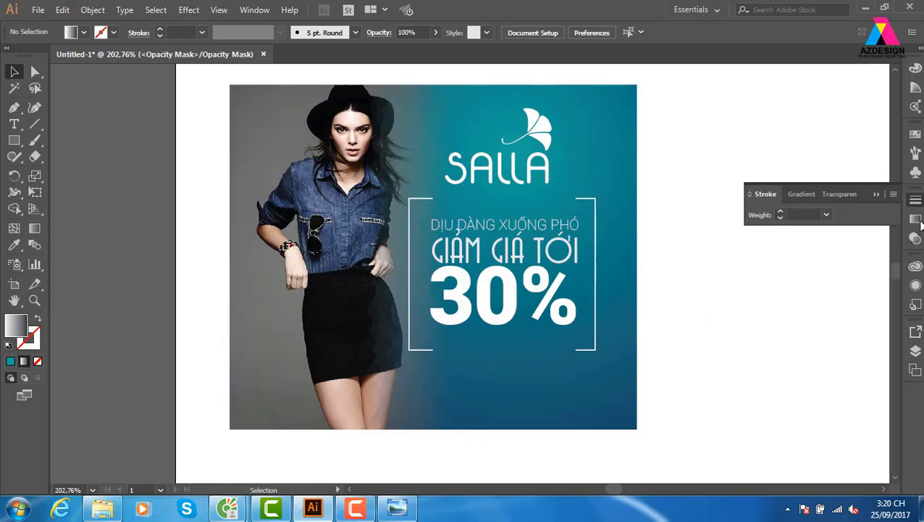
pyautogui.click(915, 219)
pyautogui.click(915, 238)
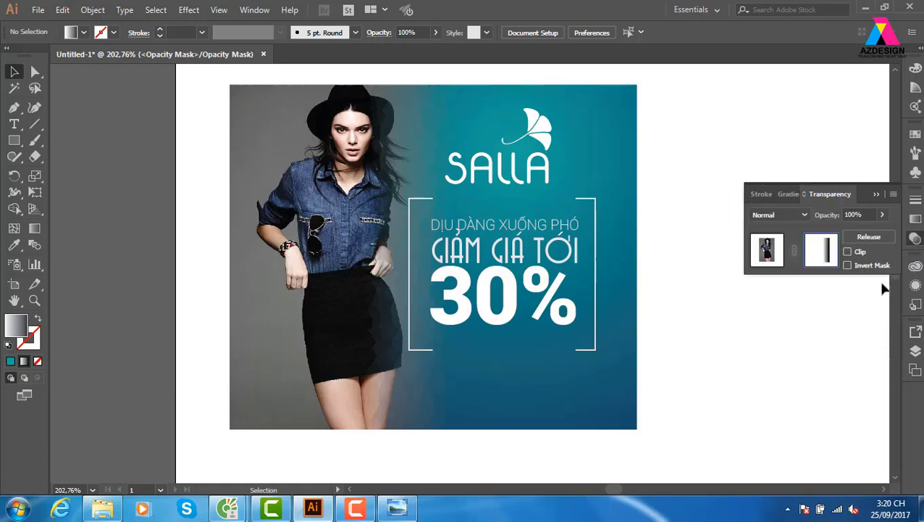
pyautogui.click(768, 255)
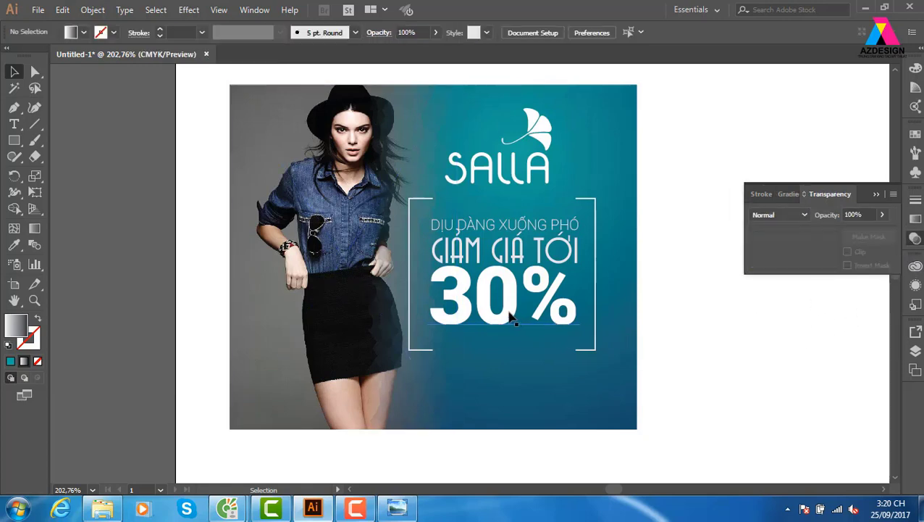
# Step: Duplicate the 30% text below the original and convert the copy to outlines
pyautogui.click(511, 319)
pyautogui.moveTo(513, 322); pyautogui.dragTo(519, 379)
pyautogui.click(659, 326)
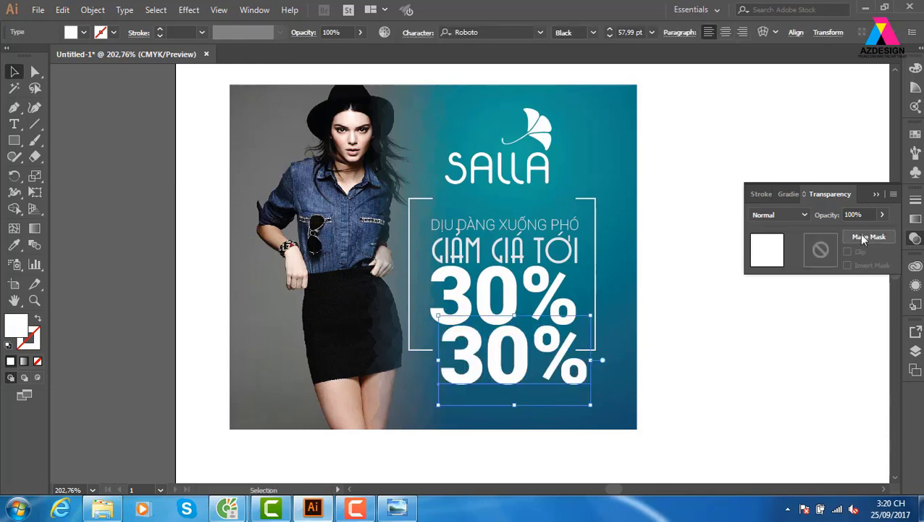
pyautogui.hotkey('ctrl', 'shift', 'o')
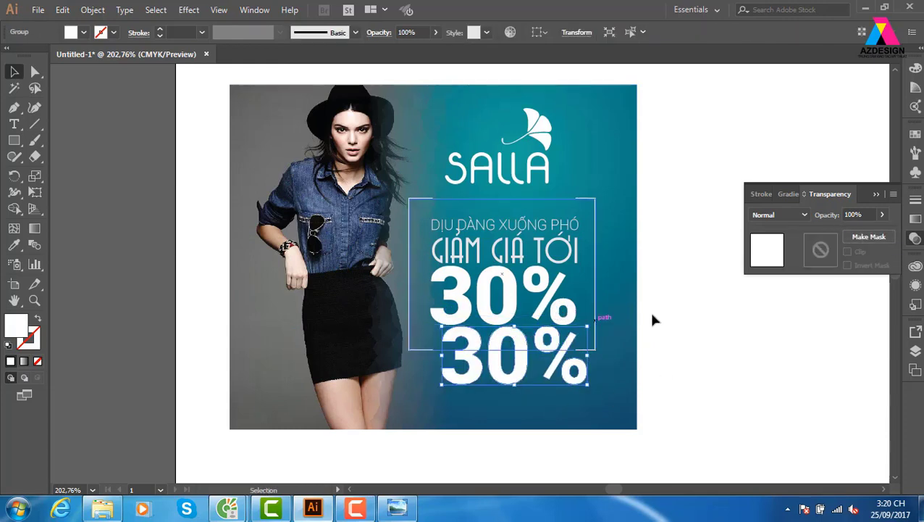
# Step: Fill the outlined 30% copy with the background's teal linear gradient
pyautogui.click(916, 221)
pyautogui.press('i')
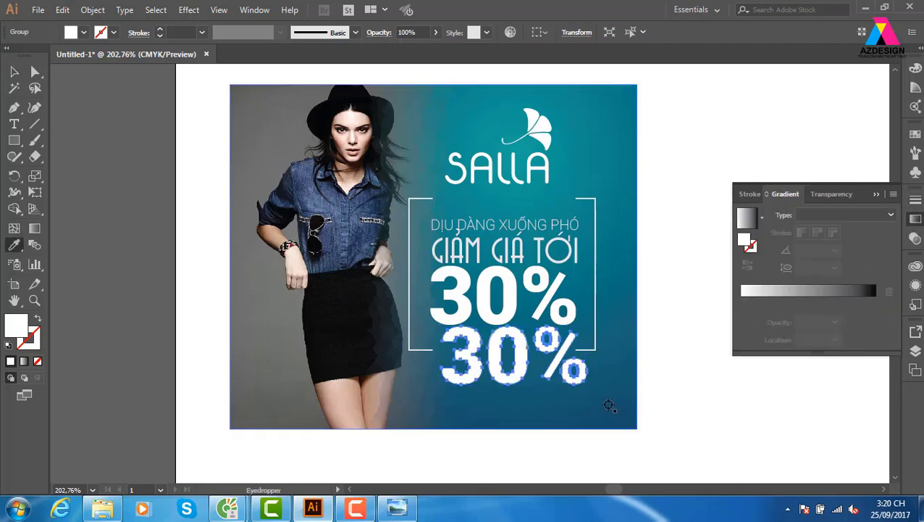
pyautogui.click(609, 408)
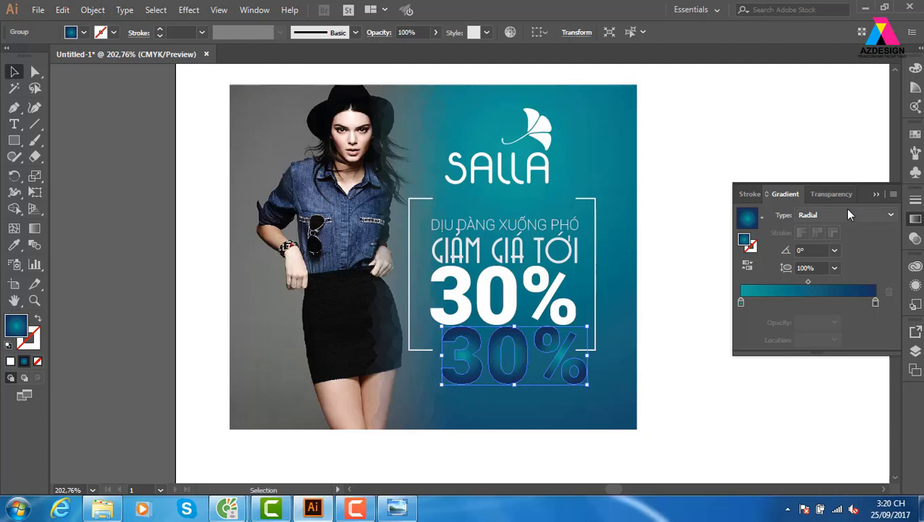
pyautogui.click(844, 211)
pyautogui.keyDown('shift'); pyautogui.click(341, 289); pyautogui.keyUp('shift')
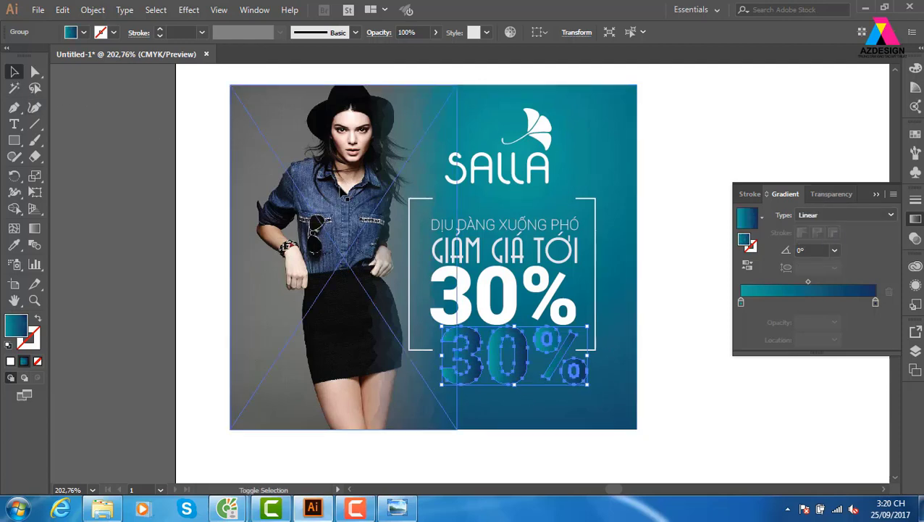
# Step: Place the gradient copy behind the white 30%, angle it about -55°, and offset it
pyautogui.hotkey('ctrl', 'z')
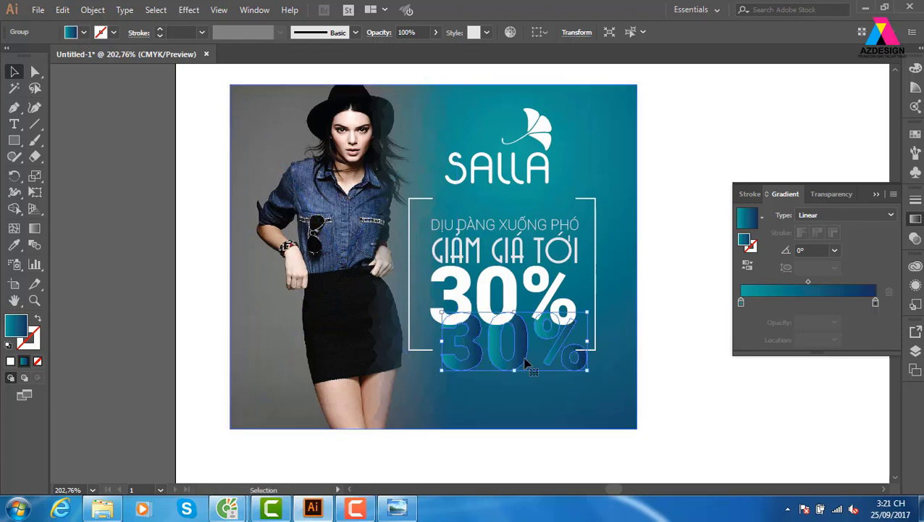
pyautogui.moveTo(517, 359)
pyautogui.mouseDown()
pyautogui.moveTo(500, 324)
pyautogui.moveTo(508, 322)
pyautogui.mouseUp()
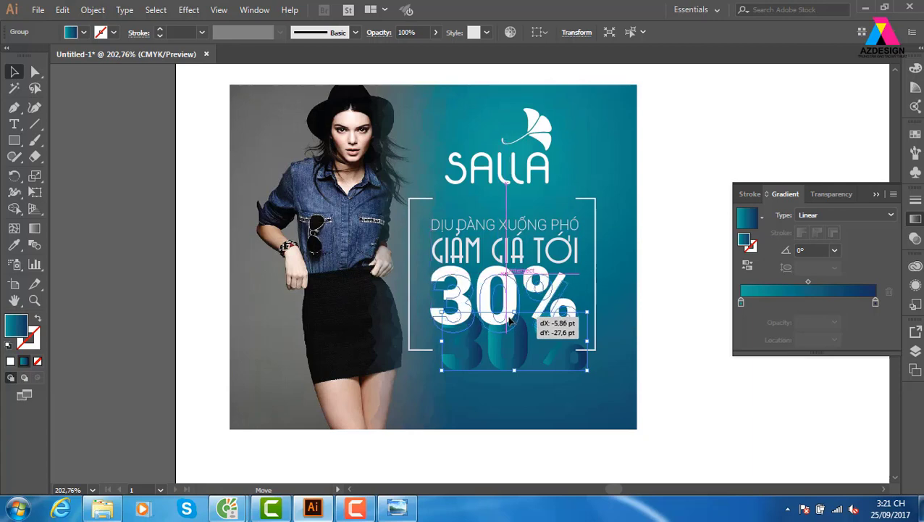
pyautogui.moveTo(508, 322)
pyautogui.mouseDown()
pyautogui.moveTo(499, 284)
pyautogui.moveTo(550, 365)
pyautogui.mouseUp()
pyautogui.press('g')
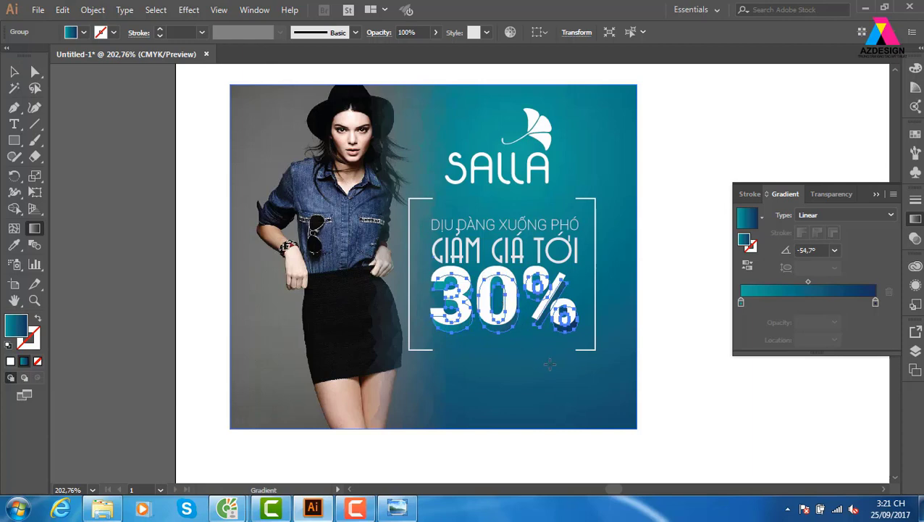
pyautogui.moveTo(479, 290); pyautogui.dragTo(538, 384)
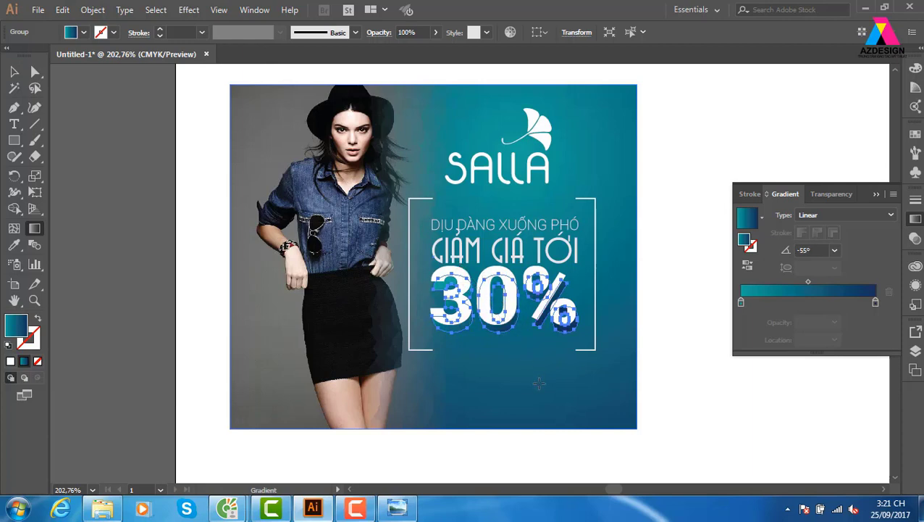
pyautogui.press('v')
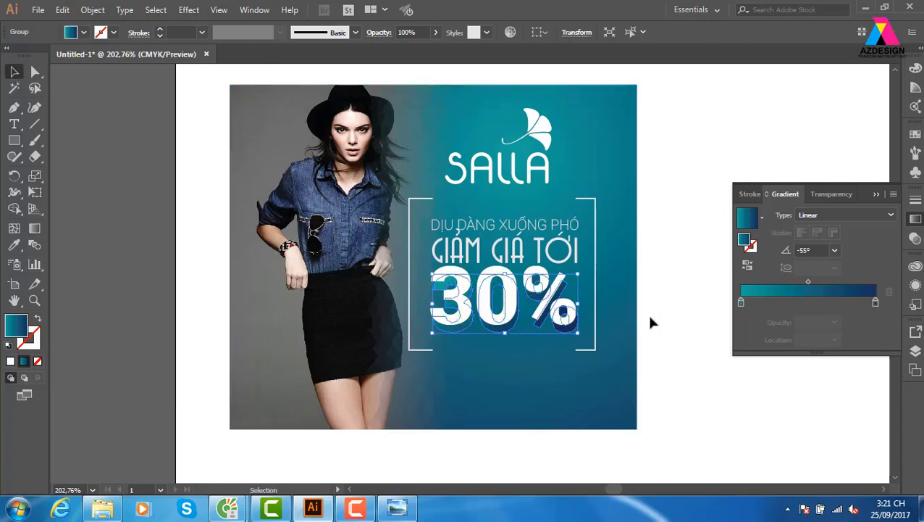
pyautogui.press('Up')
pyautogui.press('Up')
pyautogui.press('Up')
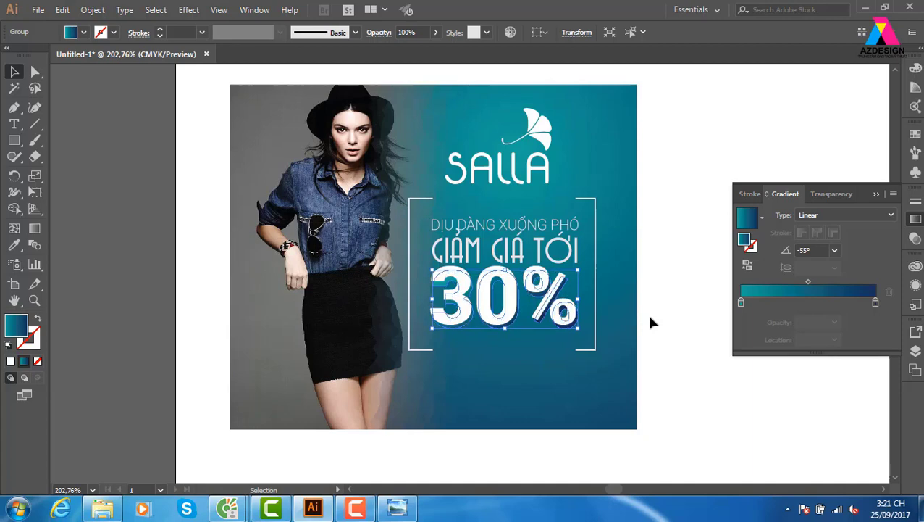
pyautogui.click(657, 332)
pyautogui.moveTo(644, 378); pyautogui.dragTo(665, 396)
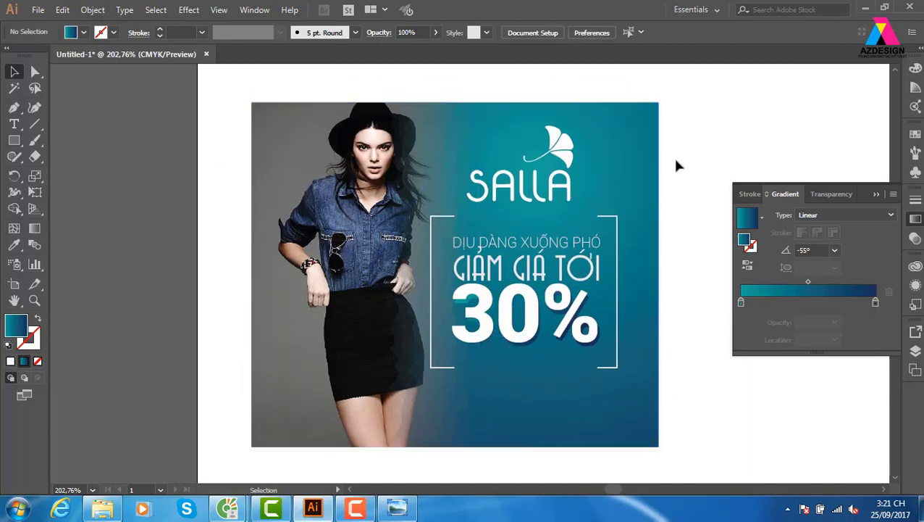
pyautogui.click(575, 182)
pyautogui.click(729, 119)
pyautogui.moveTo(668, 287); pyautogui.dragTo(634, 276)
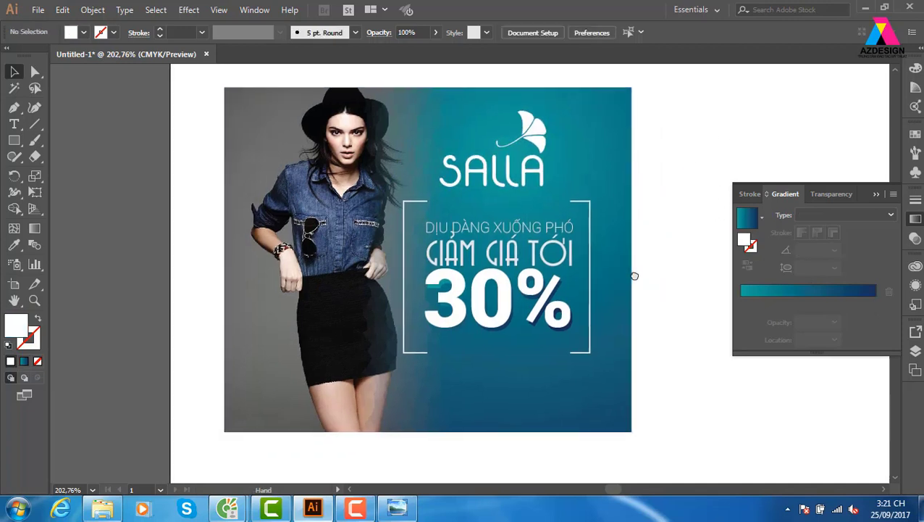
pyautogui.hscroll(1, 203, 125)
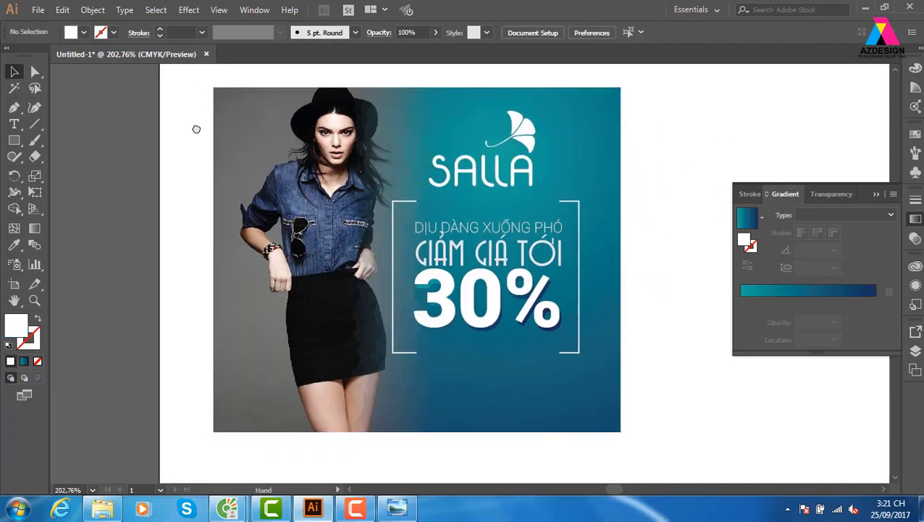
pyautogui.click(877, 194)
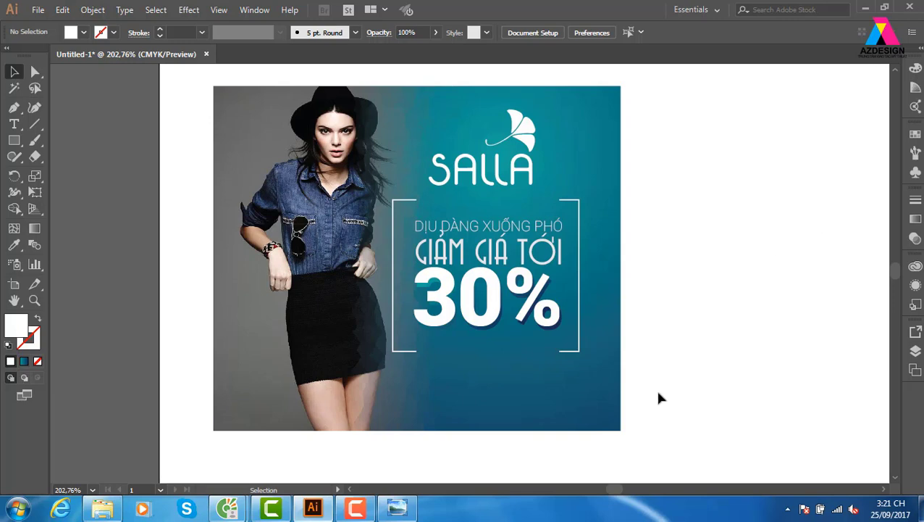
pyautogui.click(612, 392)
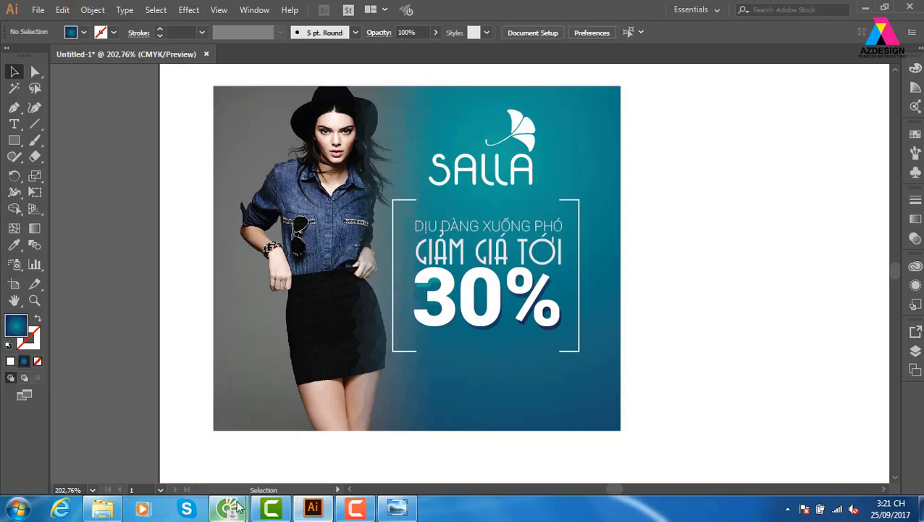
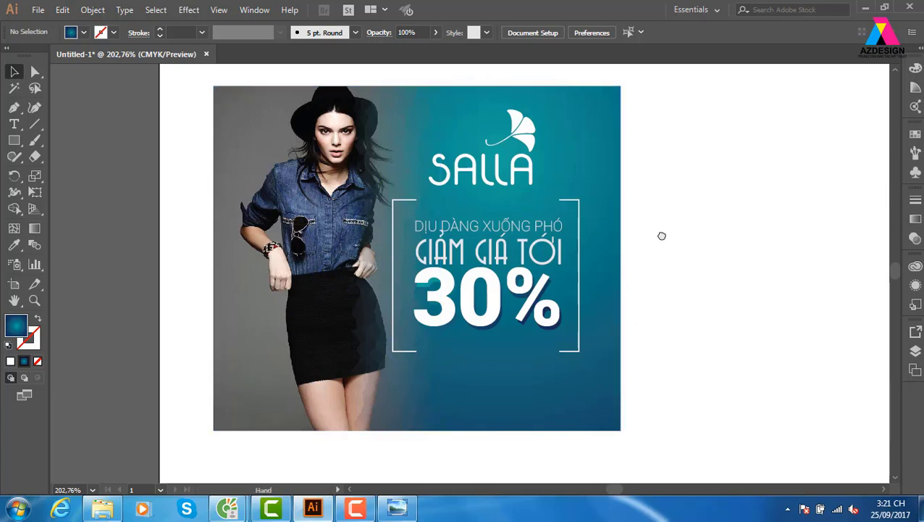
# Step: Type the text 'Mua ngay' on a new line below the 30% headline
pyautogui.moveTo(660, 235); pyautogui.dragTo(699, 233)
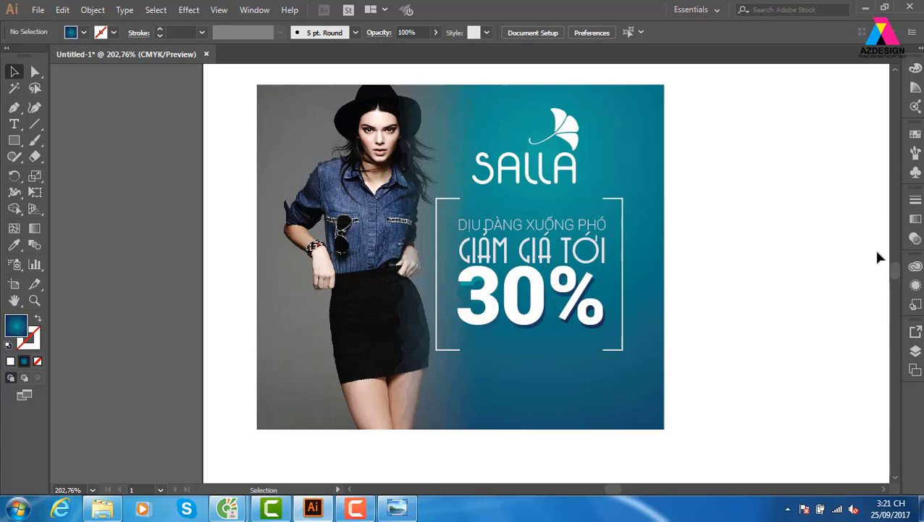
pyautogui.press('t')
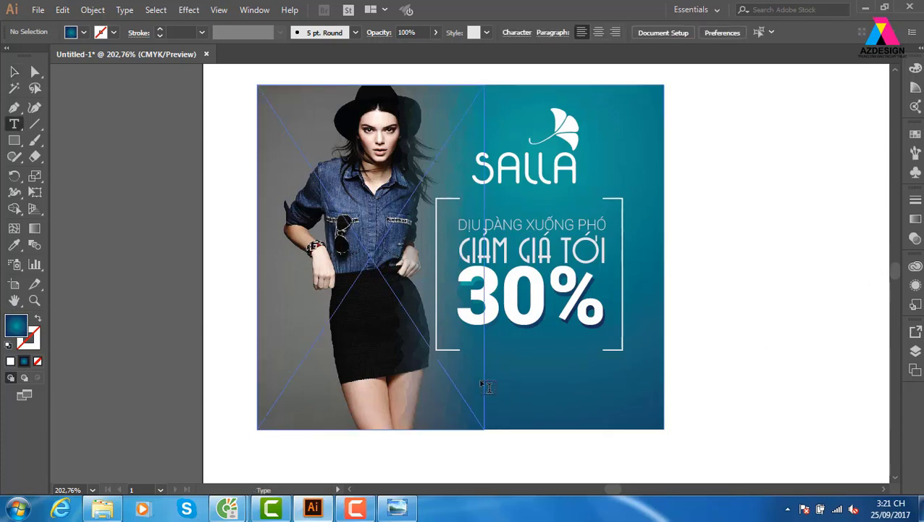
pyautogui.click(484, 379)
pyautogui.write('Mua ngay')
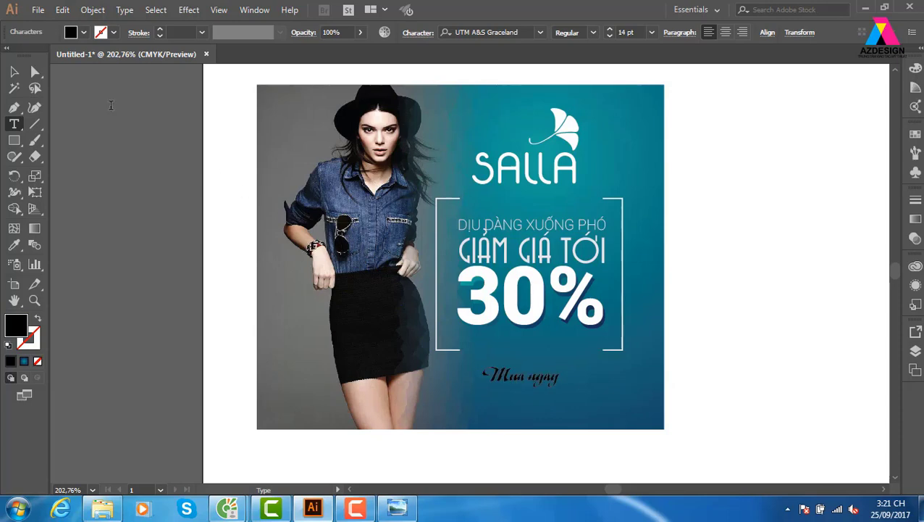
pyautogui.click(13, 71)
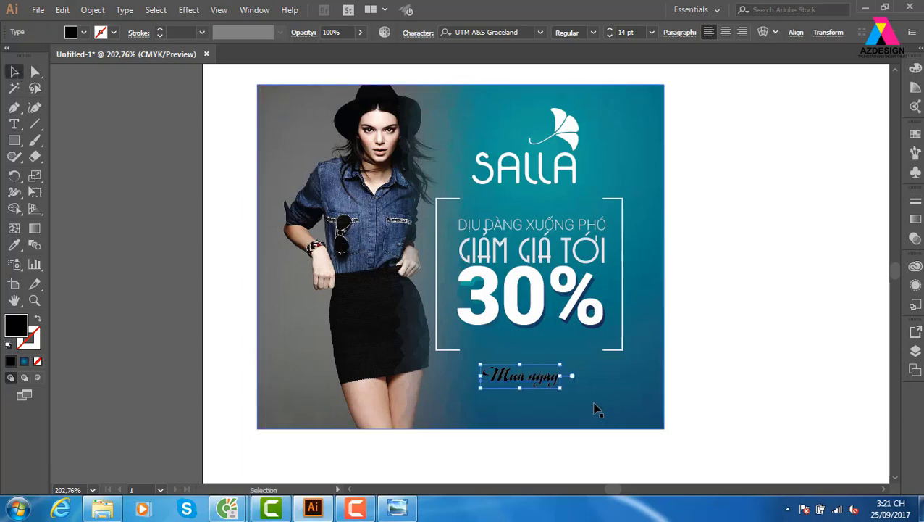
# Step: Copy the headline's thin Roboto style onto 'Mua ngay' with the Eyedropper
pyautogui.press('y')
pyautogui.click(500, 221)
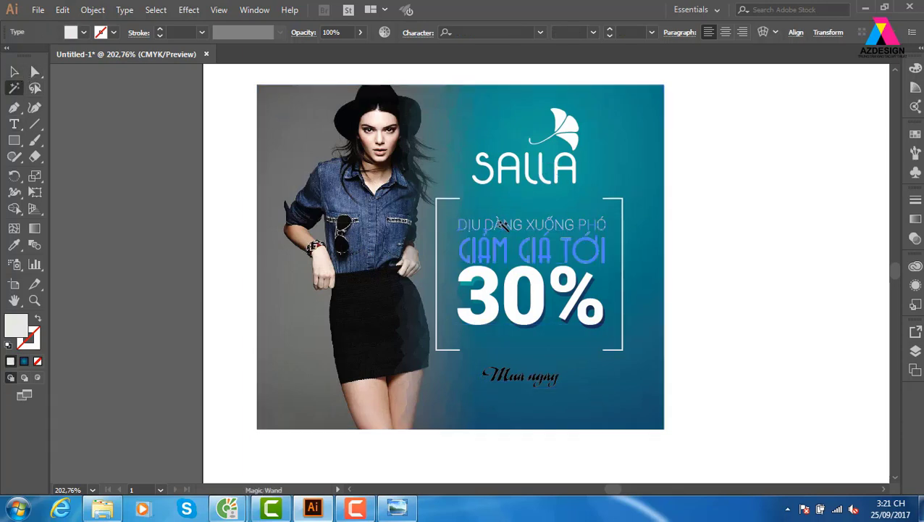
pyautogui.click(14, 71)
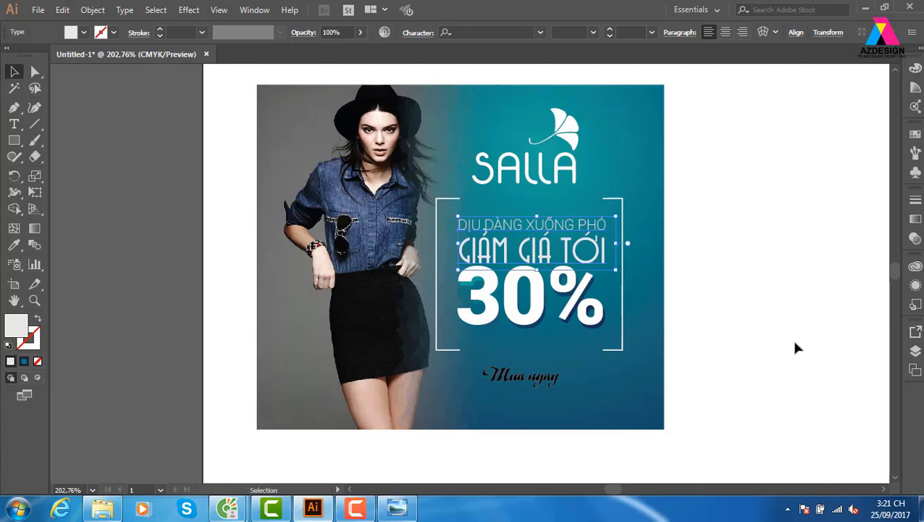
pyautogui.click(795, 349)
pyautogui.click(536, 377)
pyautogui.press('i')
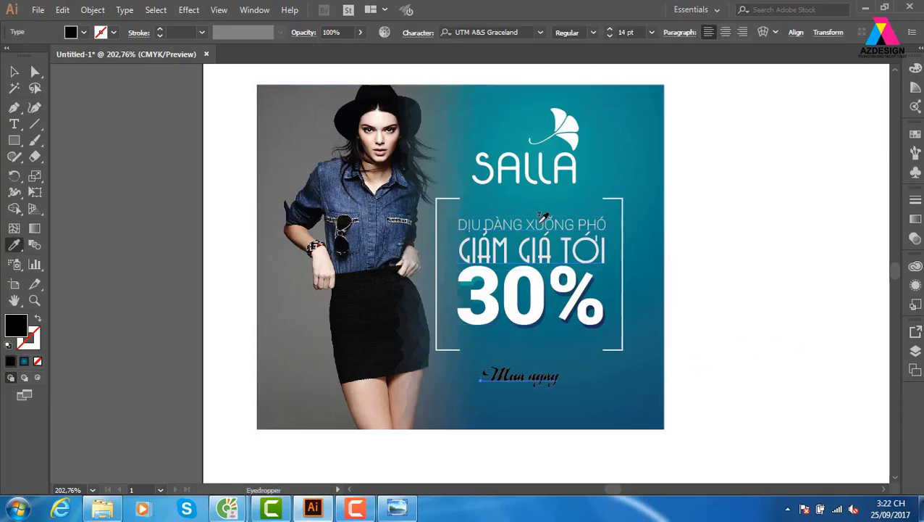
pyautogui.click(536, 224)
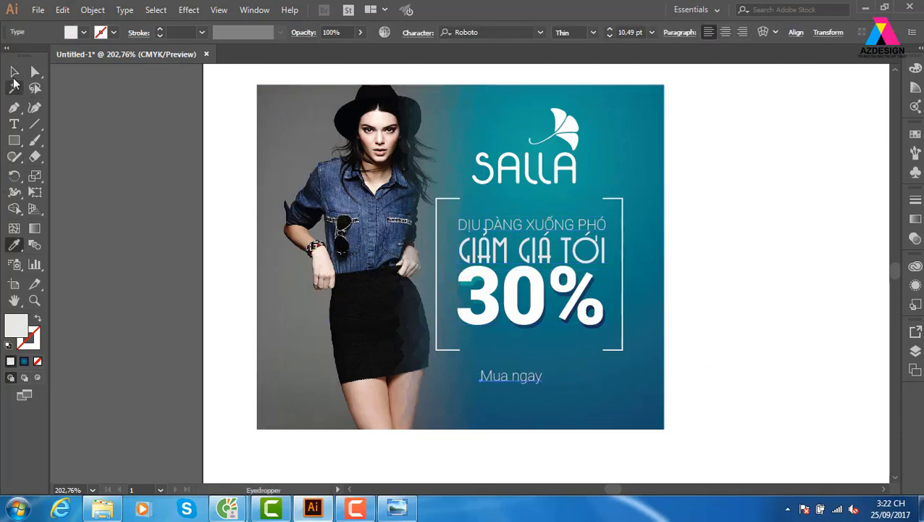
pyautogui.click(14, 71)
# Step: Centre the 'Mua ngay' text beneath the 30% frame
pyautogui.click(710, 284)
pyautogui.moveTo(530, 380)
pyautogui.mouseDown()
pyautogui.moveTo(547, 356)
pyautogui.moveTo(536, 384)
pyautogui.mouseUp()
pyautogui.click(743, 355)
pyautogui.click(549, 380)
pyautogui.click(695, 382)
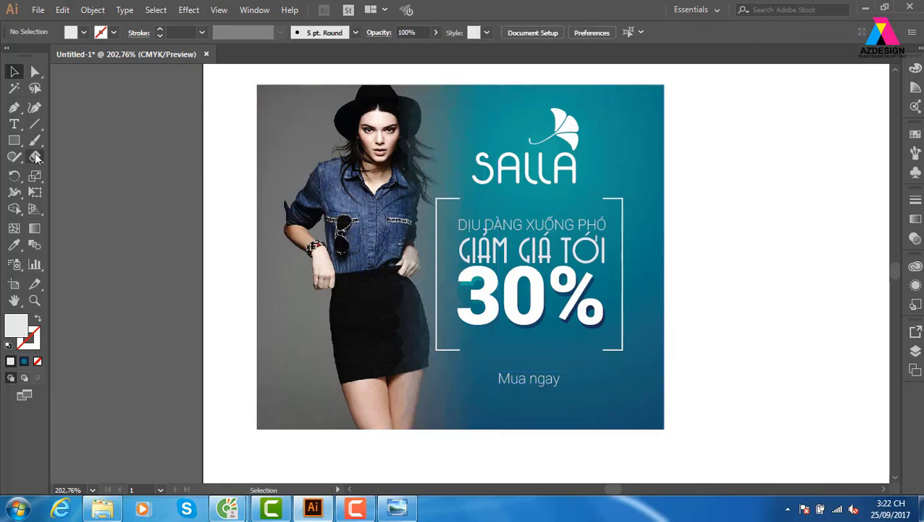
pyautogui.click(14, 140)
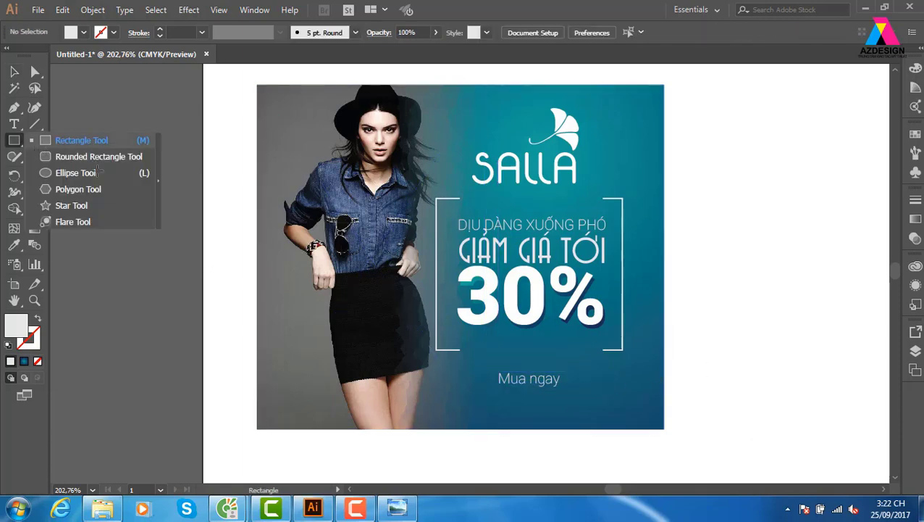
# Step: Draw a plain rectangle covering the 'Mua ngay' text
pyautogui.moveTo(14, 141); pyautogui.dragTo(47, 155)
pyautogui.moveTo(491, 368); pyautogui.dragTo(568, 388)
pyautogui.hotkey('ctrl', 'z')
pyautogui.moveTo(14, 141); pyautogui.dragTo(45, 149)
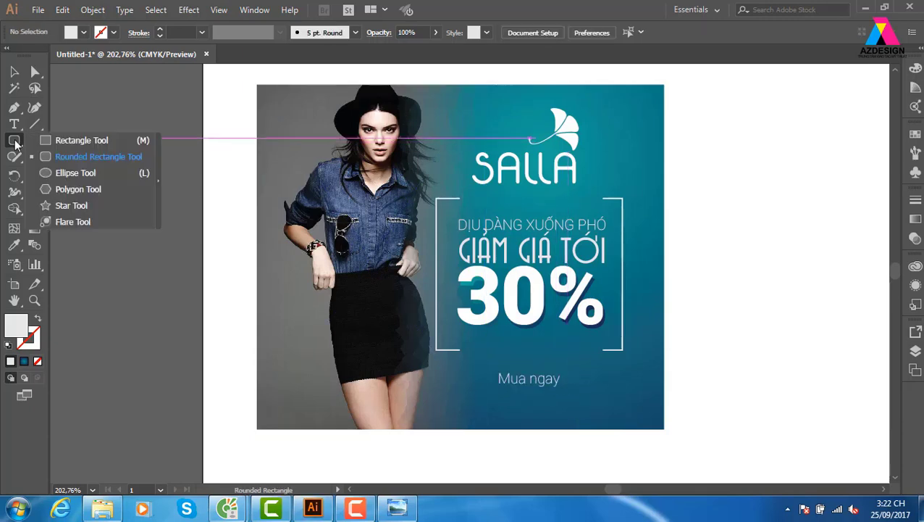
pyautogui.click(45, 142)
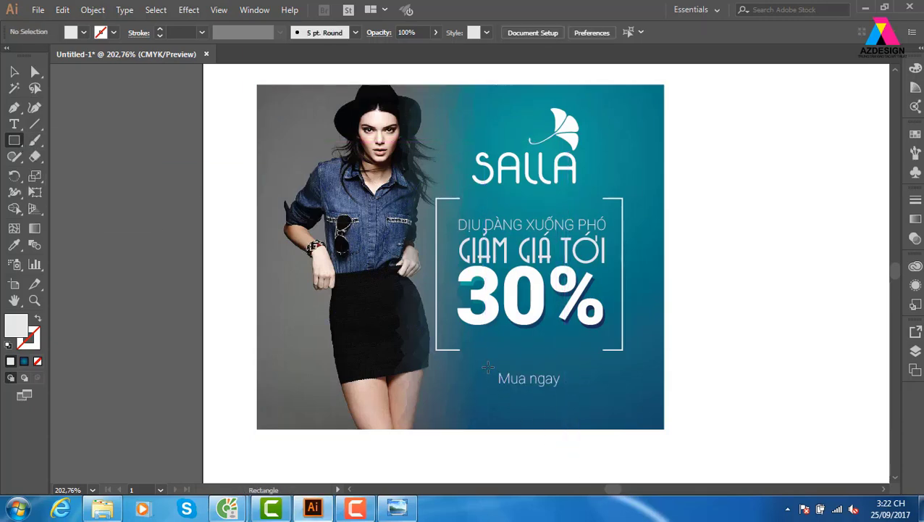
pyautogui.moveTo(488, 368); pyautogui.dragTo(569, 392)
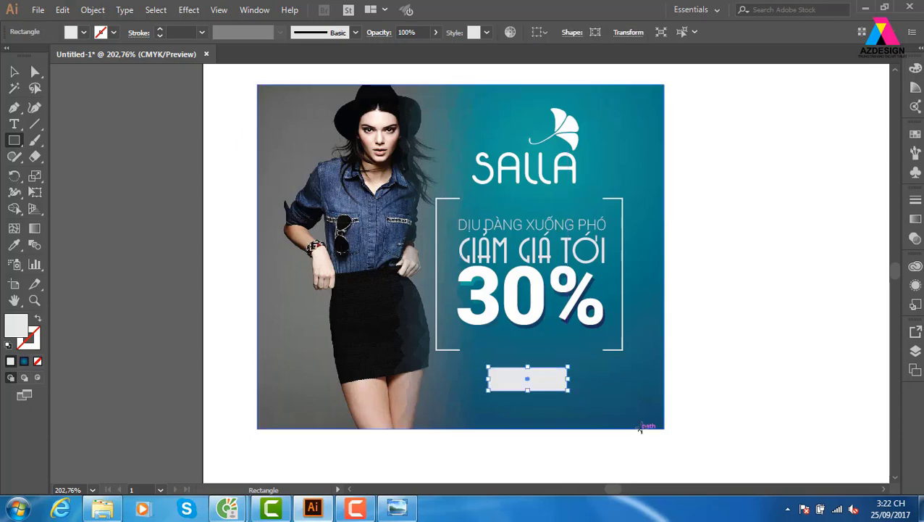
pyautogui.press('o')
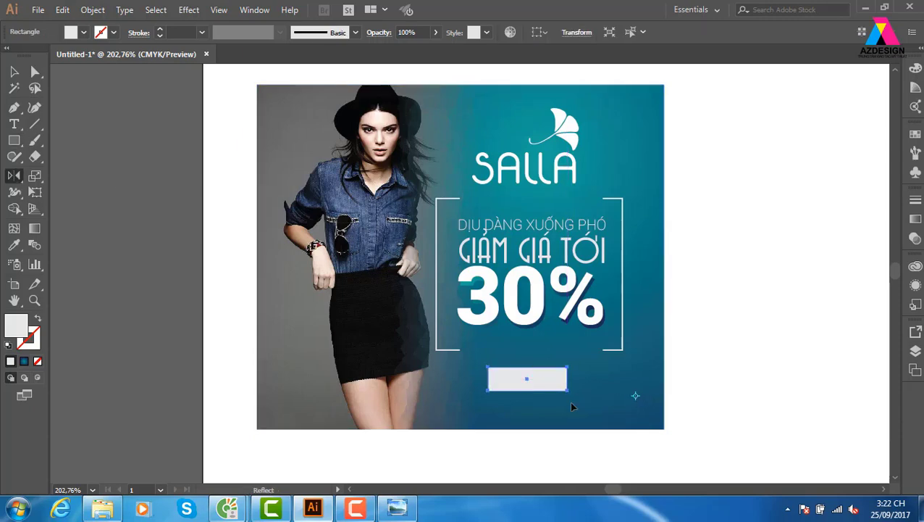
pyautogui.hotkey('ctrl', 'z')
pyautogui.click(12, 70)
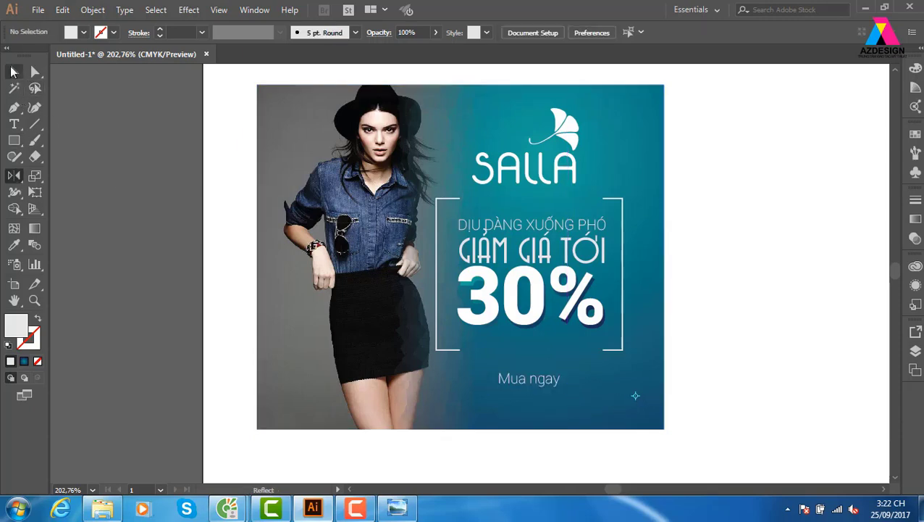
pyautogui.click(14, 140)
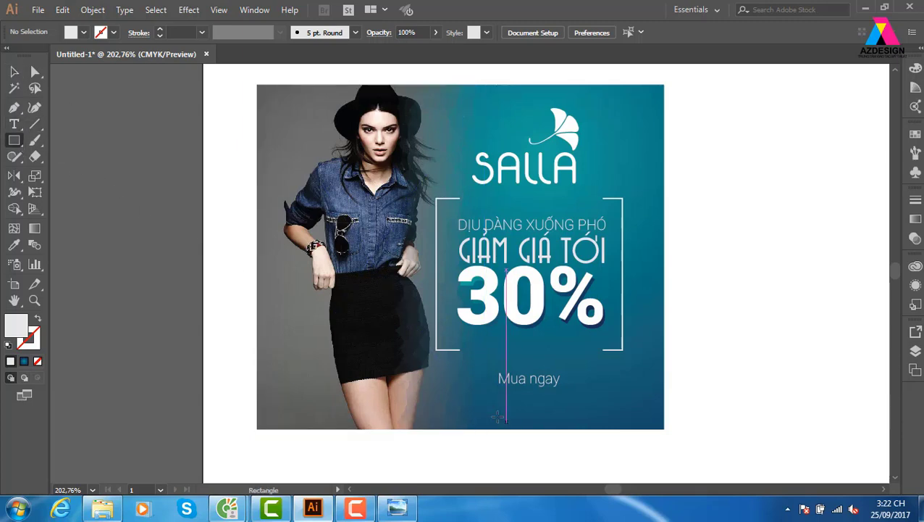
pyautogui.moveTo(490, 371)
pyautogui.mouseDown()
pyautogui.moveTo(522, 390)
pyautogui.moveTo(567, 393)
pyautogui.mouseUp()
# Step: Fill the rectangle with teal and send it behind the 'Mua ngay' text
pyautogui.click(916, 134)
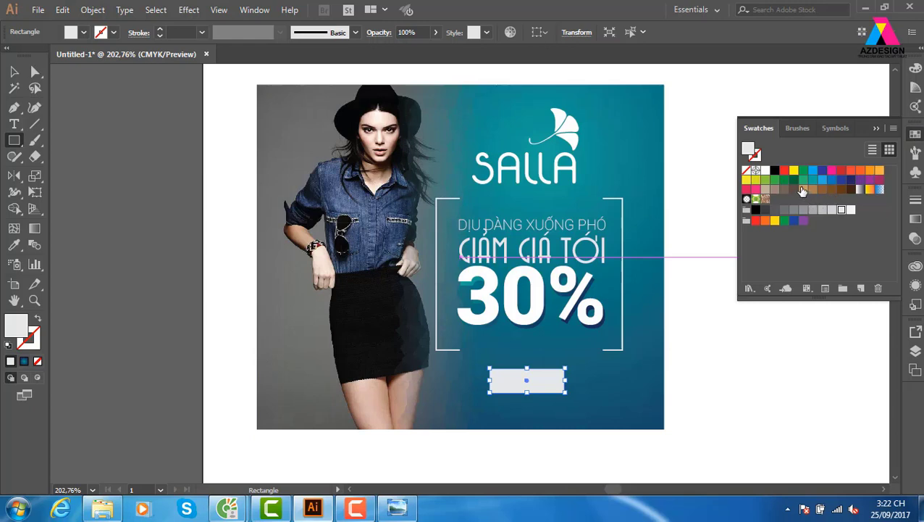
pyautogui.click(812, 180)
pyautogui.hotkey('ctrl', '[')
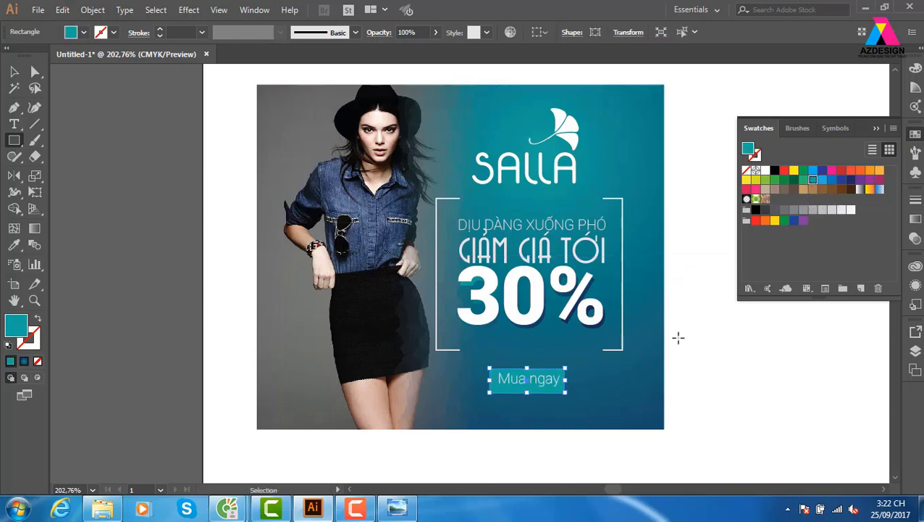
pyautogui.press('v')
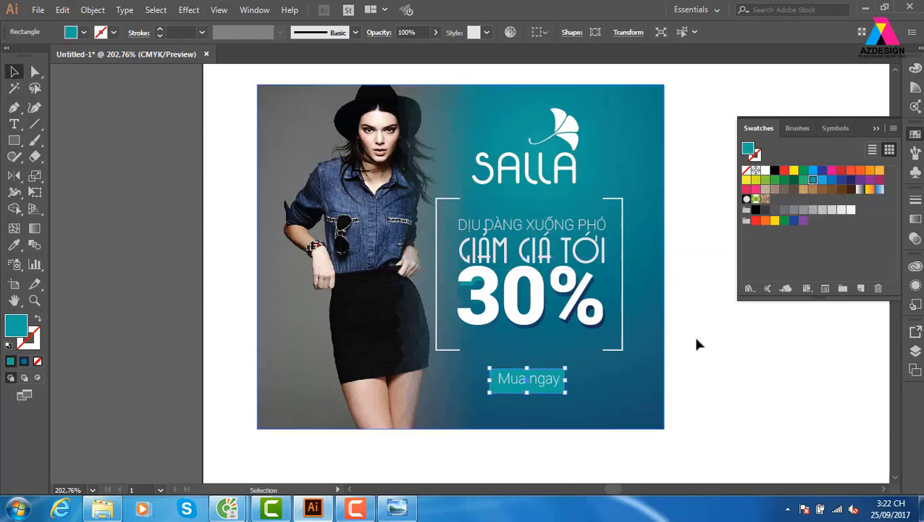
pyautogui.click(731, 373)
pyautogui.click(558, 388)
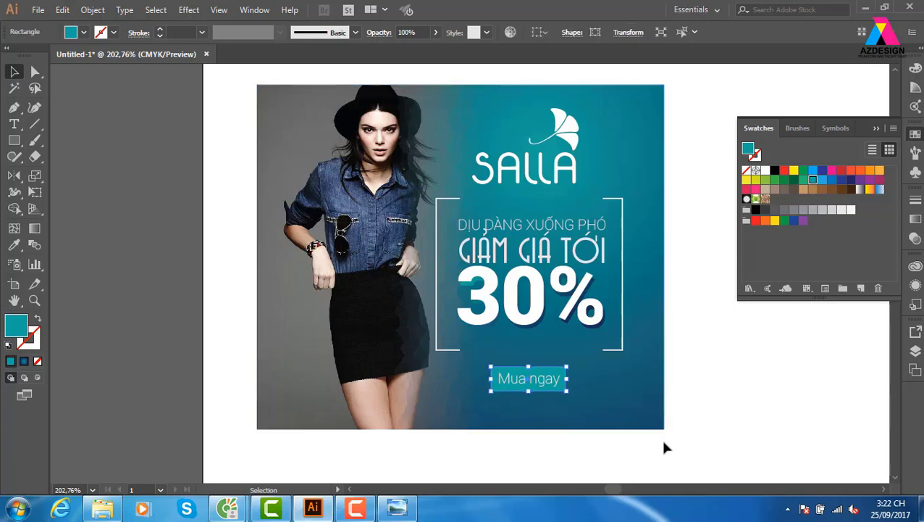
pyautogui.click(697, 379)
pyautogui.moveTo(682, 380); pyautogui.dragTo(648, 383)
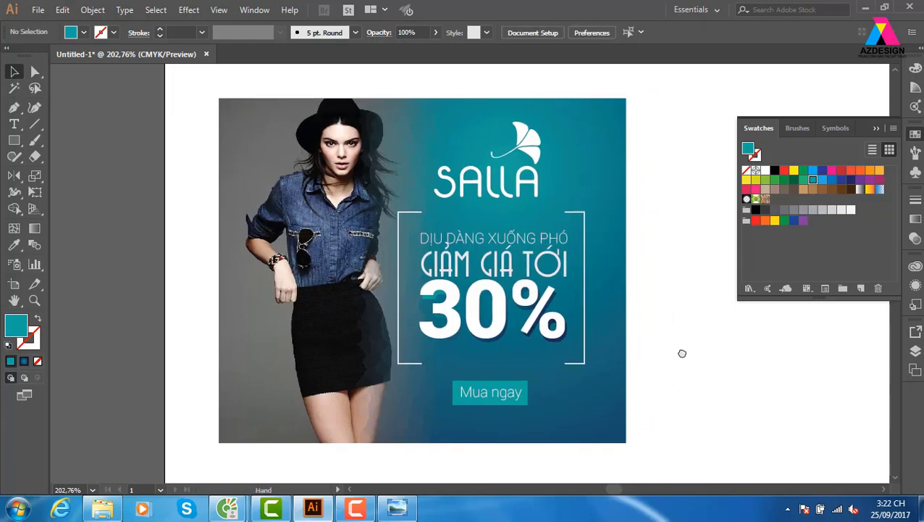
# Step: Cancel a started save and select all the banner artwork
pyautogui.hotkey('ctrl', 's')
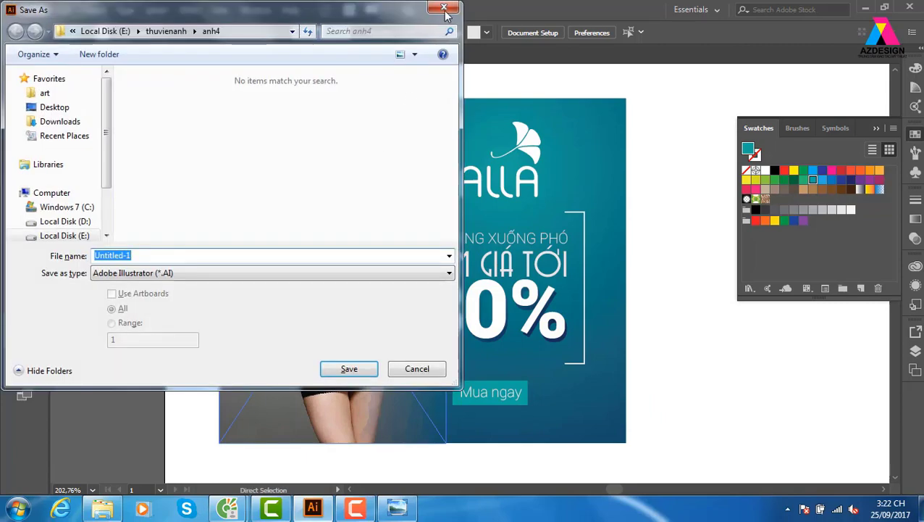
pyautogui.press('Escape')
pyautogui.moveTo(681, 318); pyautogui.dragTo(660, 295)
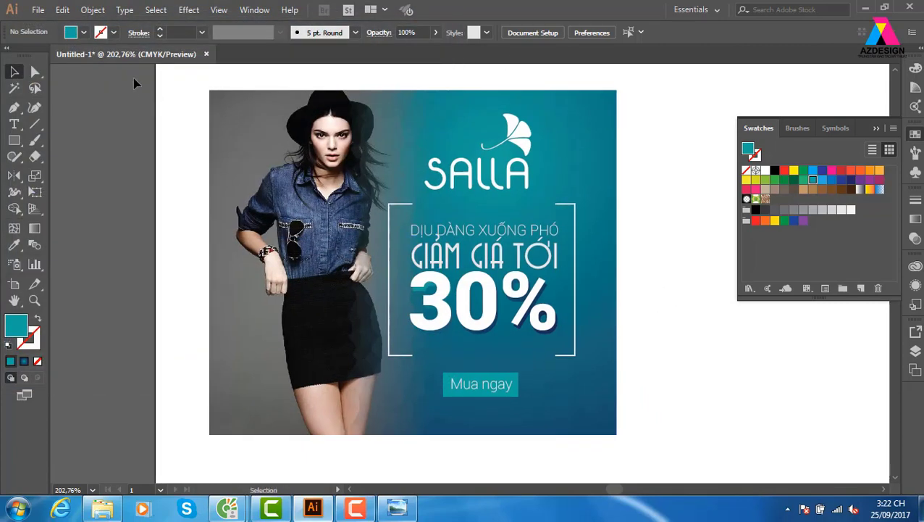
pyautogui.moveTo(192, 69); pyautogui.dragTo(663, 458)
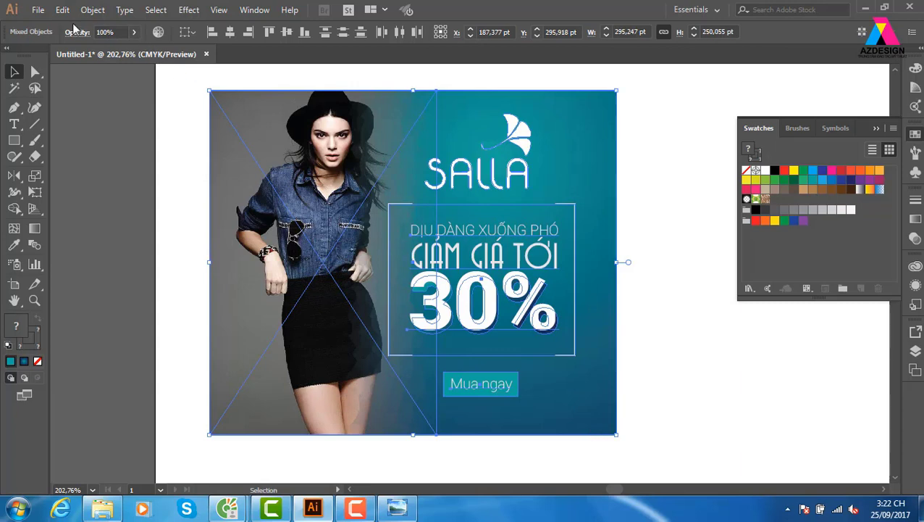
# Step: Bring up the File menu's export commands for the banner
pyautogui.click(38, 9)
pyautogui.moveTo(61, 251)
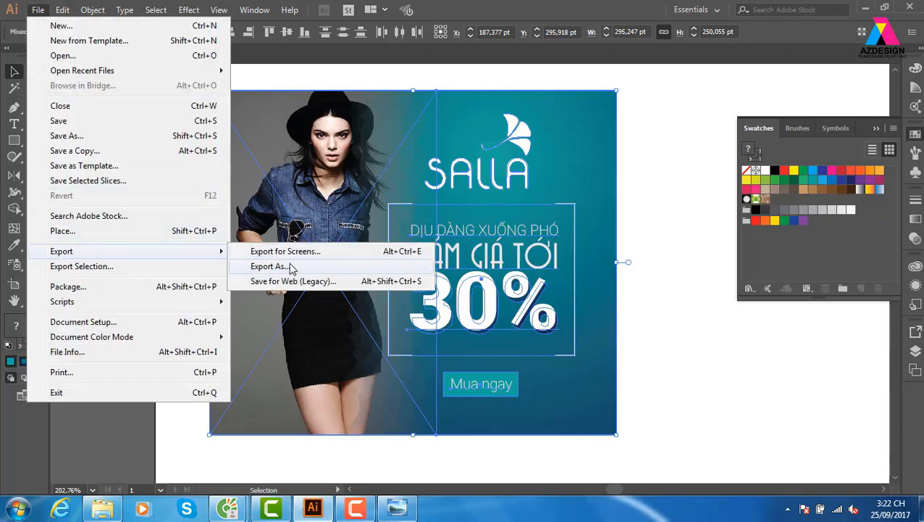
pyautogui.click(686, 317)
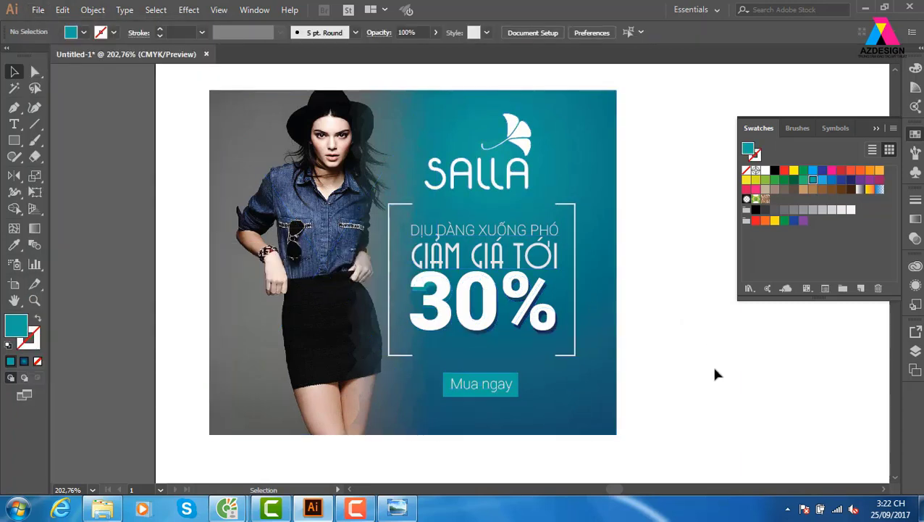
pyautogui.moveTo(715, 357); pyautogui.dragTo(721, 356)
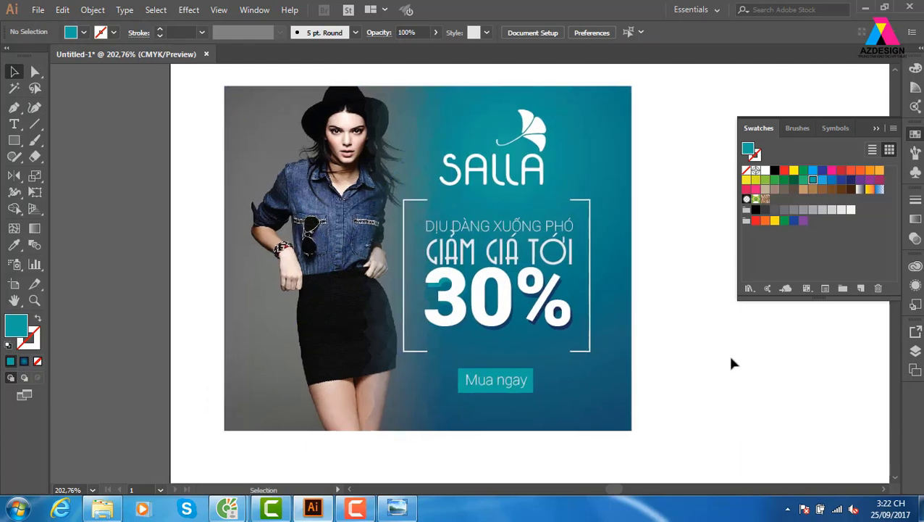
pyautogui.click(38, 10)
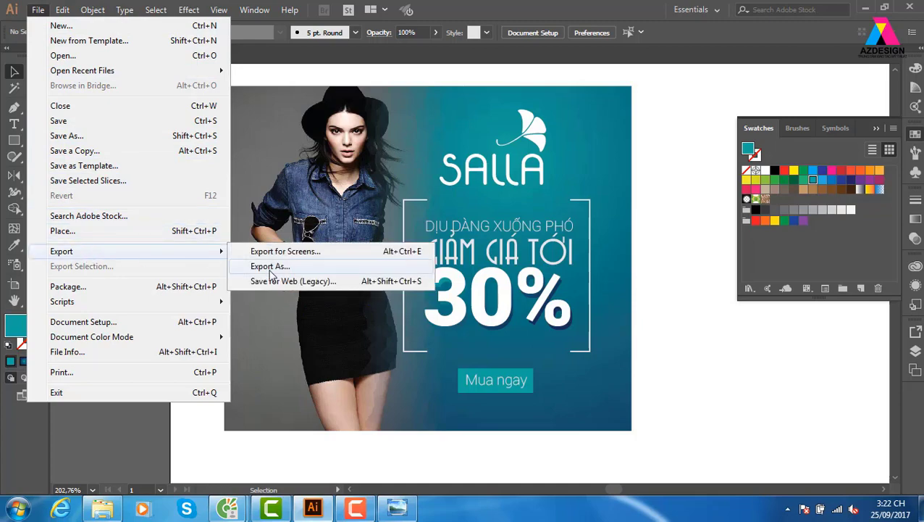
# Step: Export the banner to the Desktop as a 300 ppi PNG
pyautogui.click(270, 273)
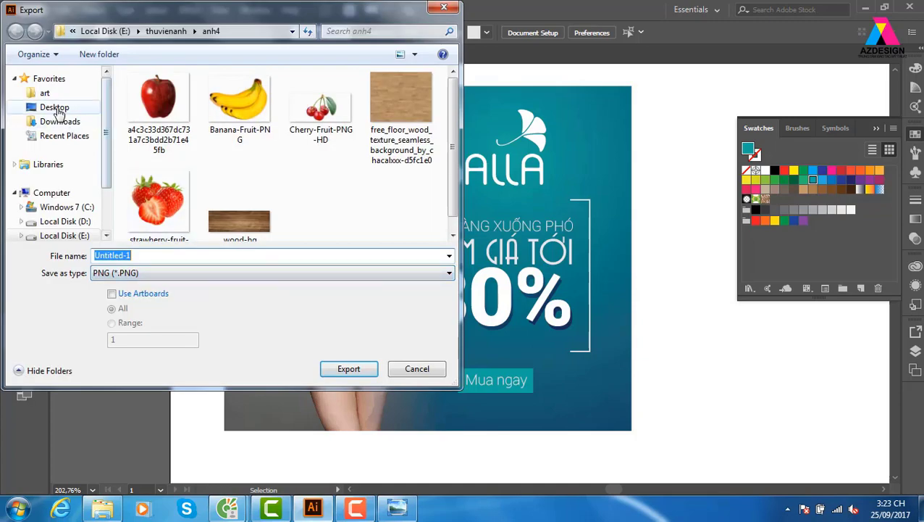
pyautogui.click(54, 108)
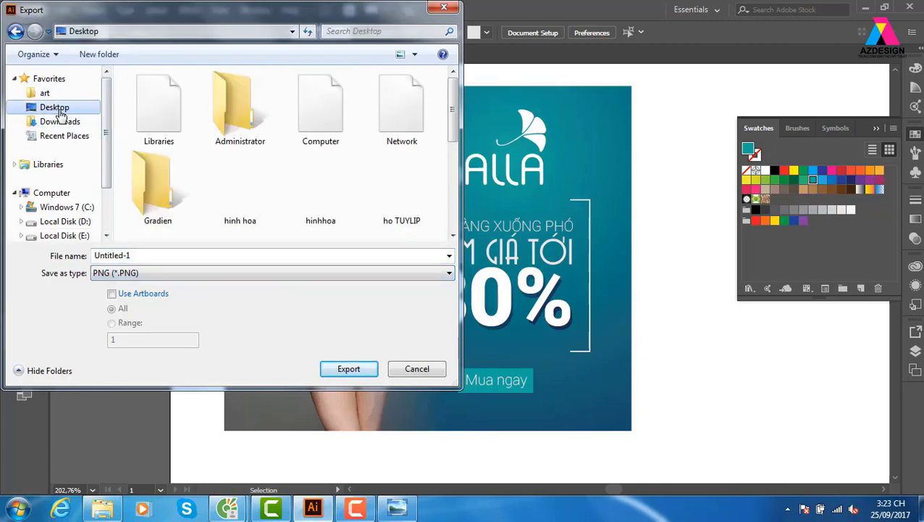
pyautogui.click(342, 370)
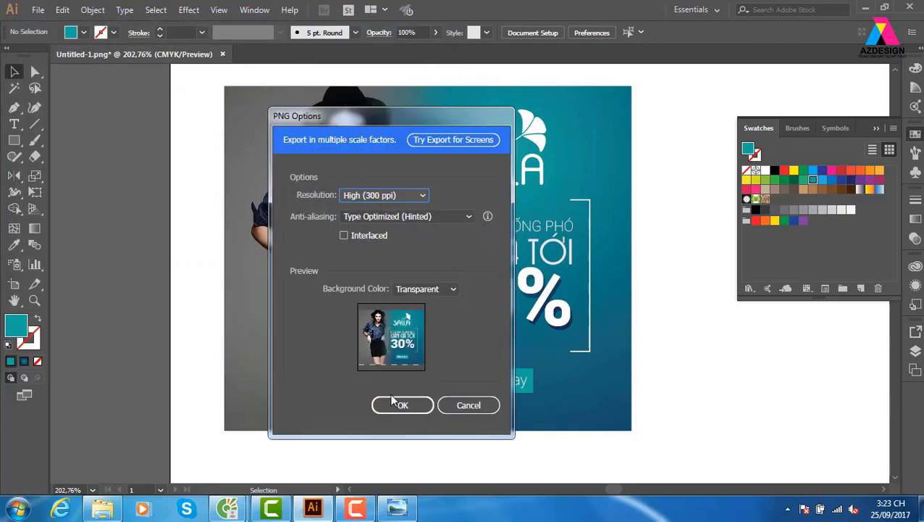
pyautogui.click(402, 406)
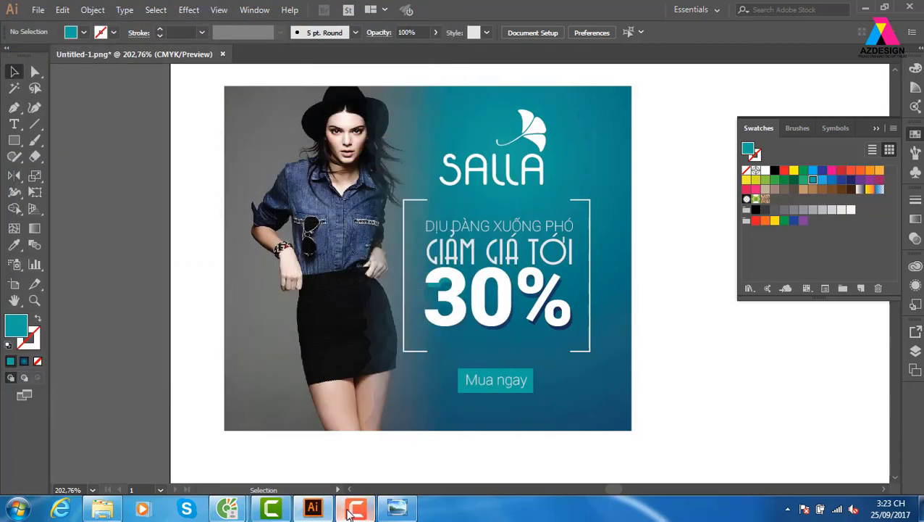